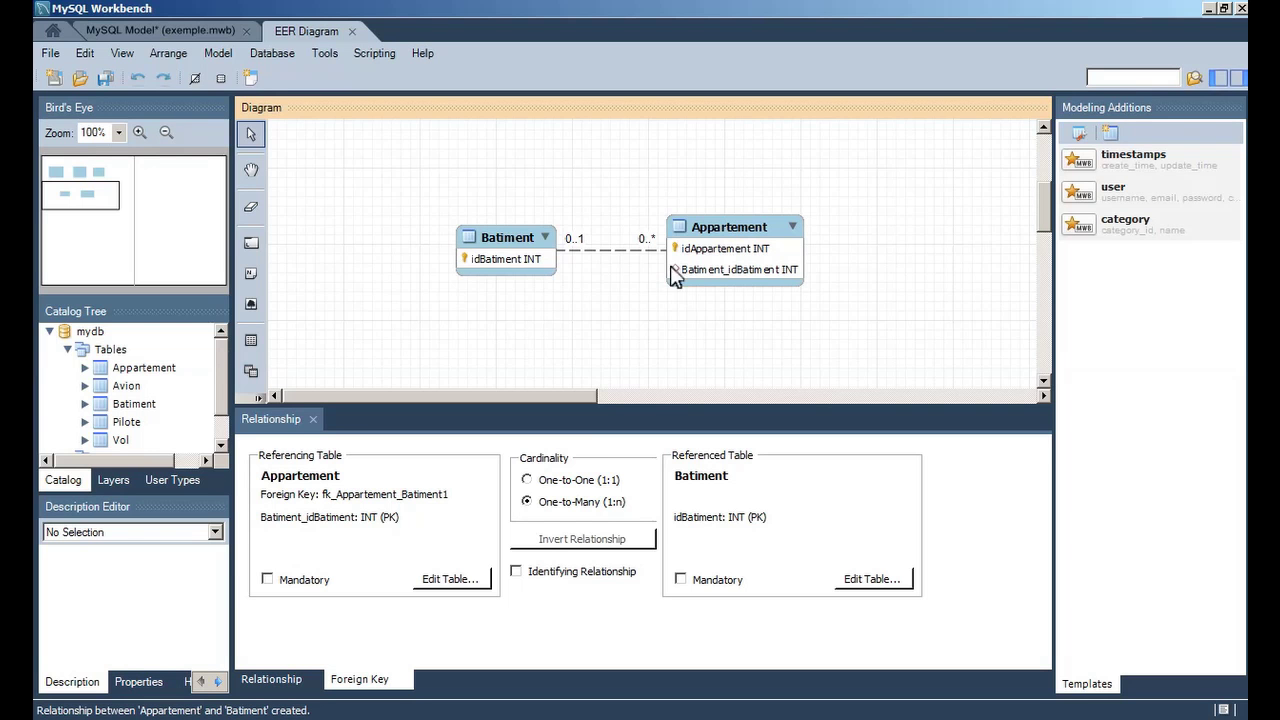
Make the Batiment–Appartement relationship identifying and mandatory on both sides, and move both tables slightly higher in the diagram
left_click(517, 572)
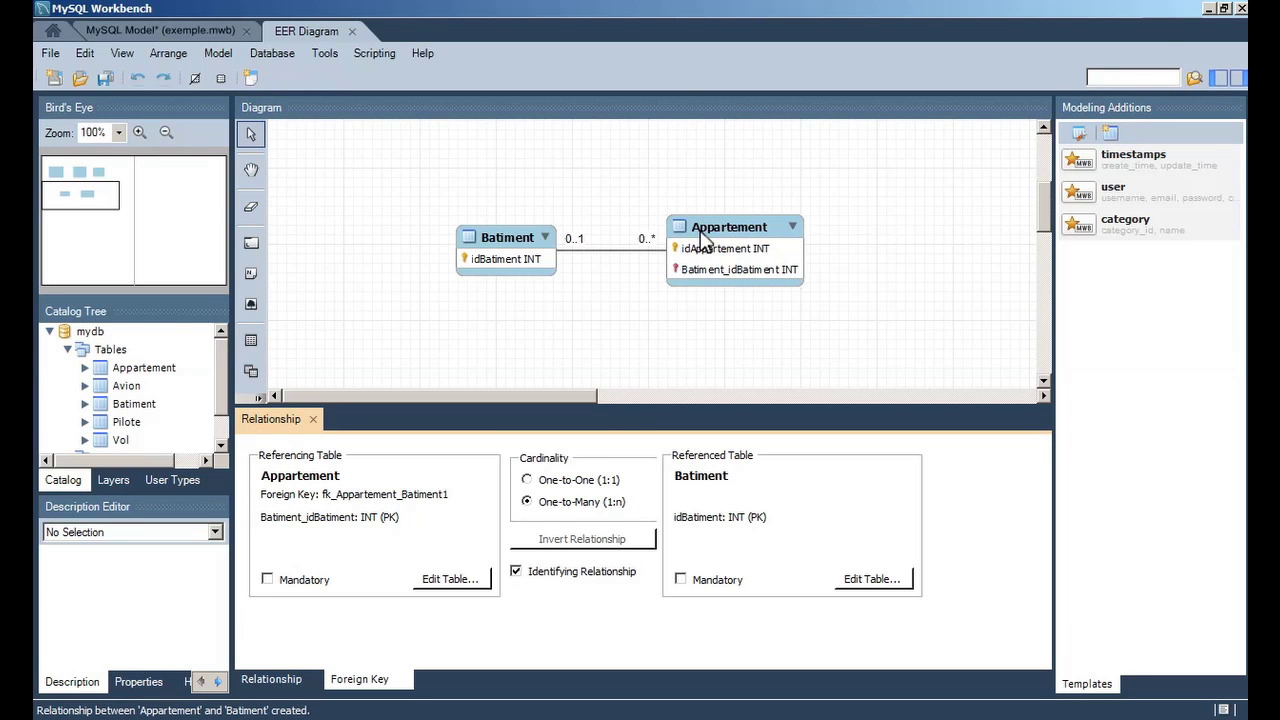
left_click_drag(697, 240, 710, 201)
left_click_drag(515, 233, 510, 184)
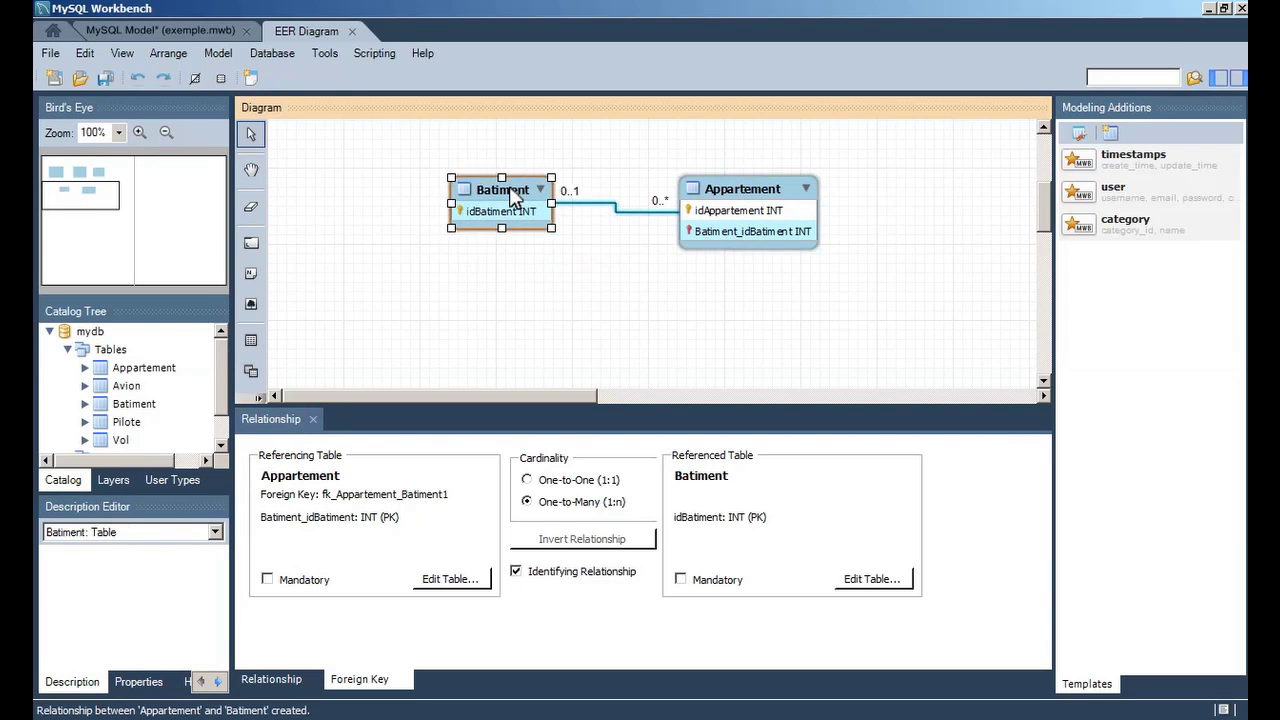
left_click(268, 579)
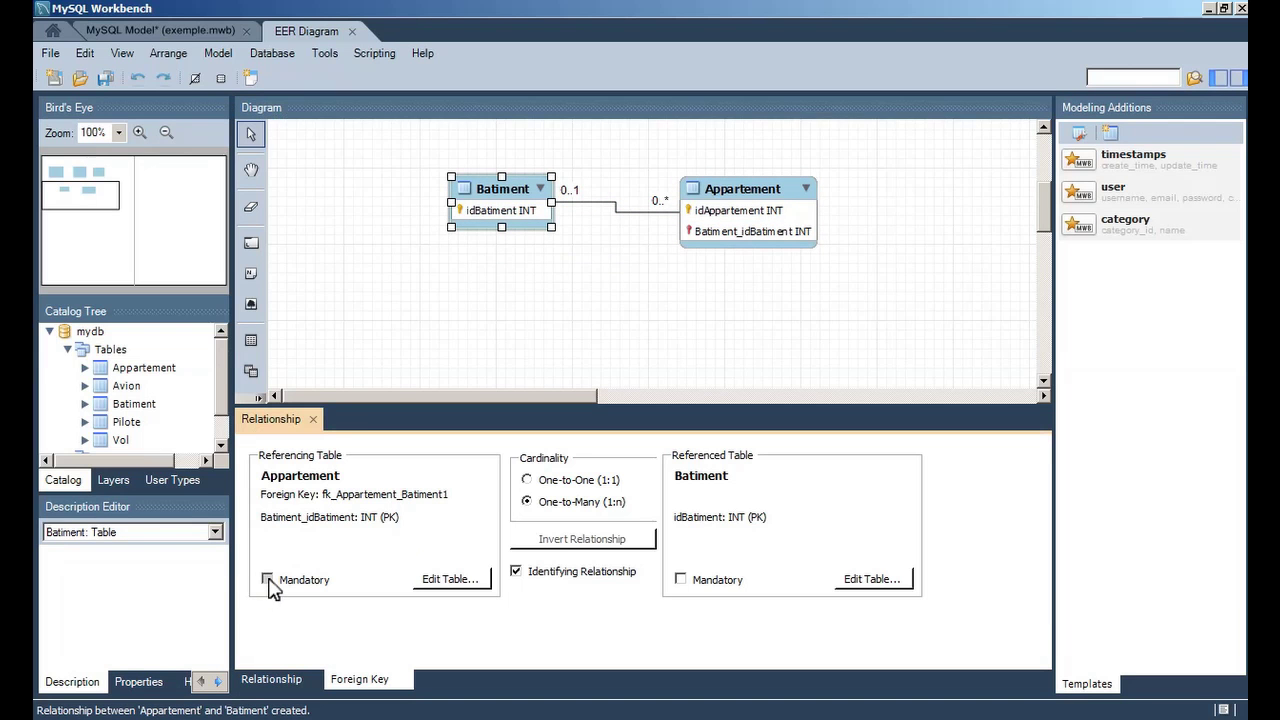
left_click(681, 580)
left_click_drag(741, 190, 731, 179)
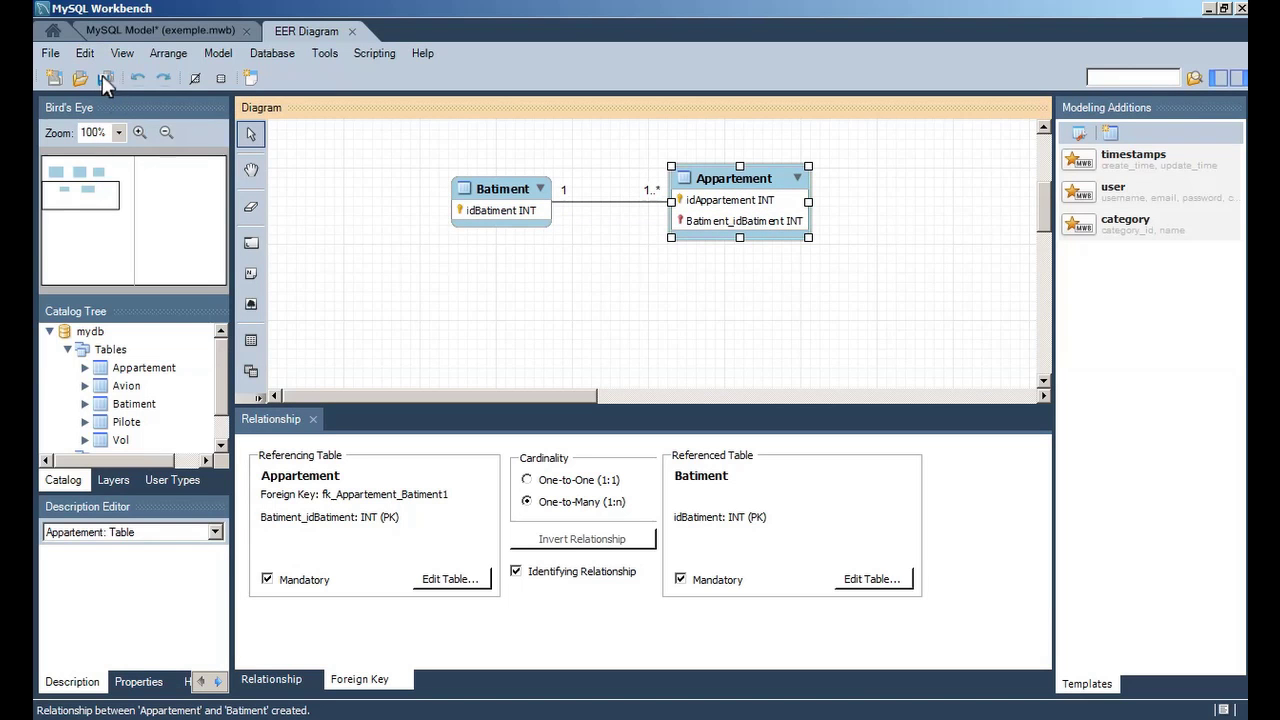
Save the model and close the relationship editor
left_click(50, 53)
left_click(95, 180)
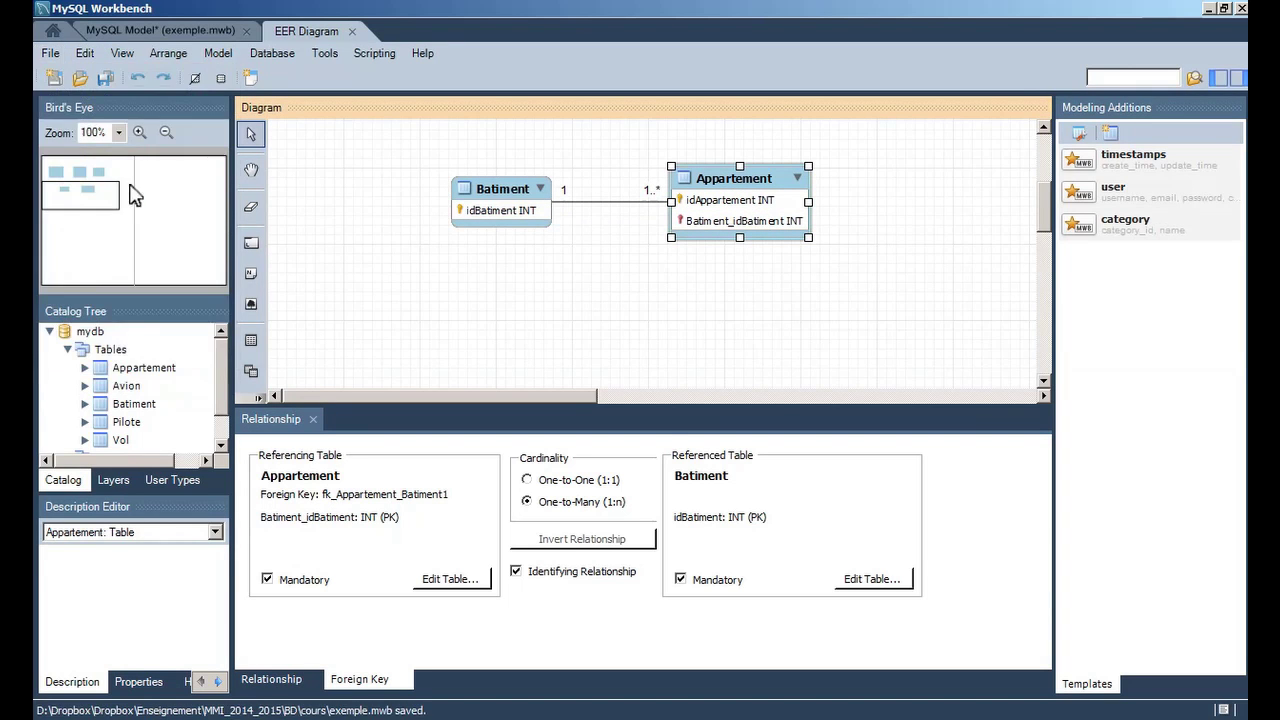
left_click_drag(1046, 220, 1050, 192)
left_click(318, 428)
left_click(313, 419)
left_click(902, 345)
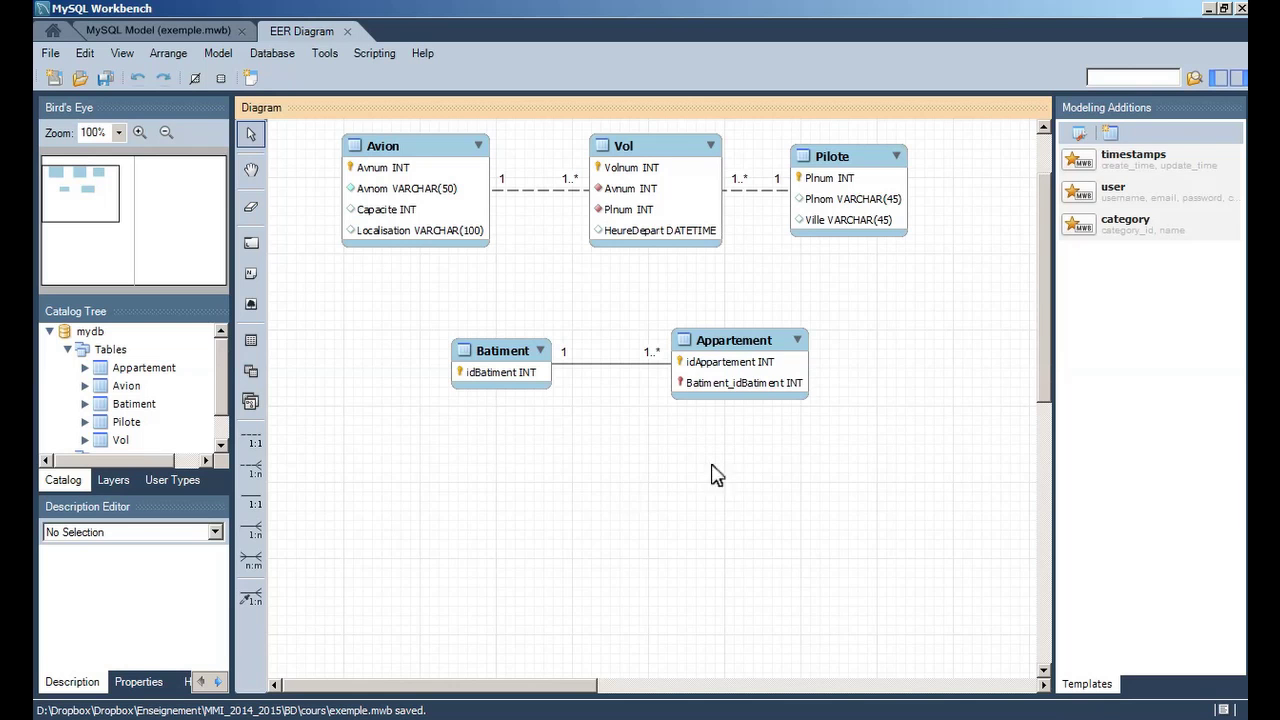
left_click_drag(1045, 337, 1046, 271)
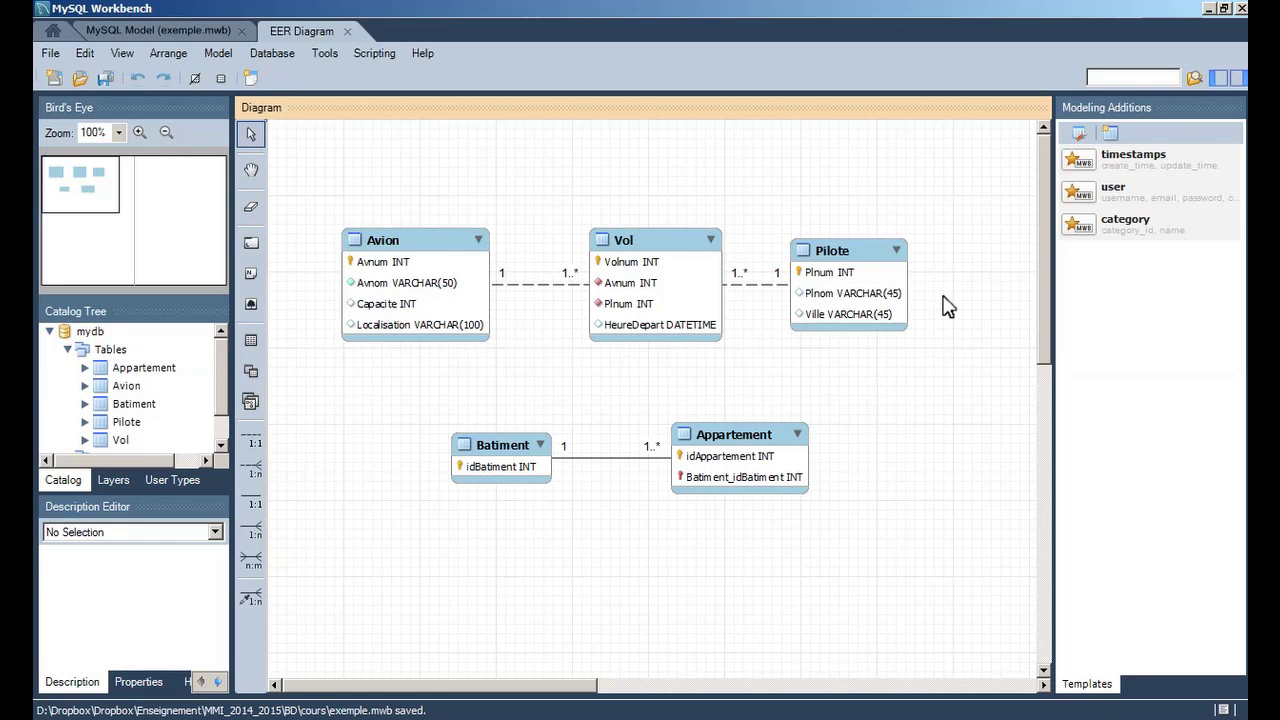
Start forward engineering the model to a database using the stored connection tp1mmi, and continue to the creation options
left_click(272, 54)
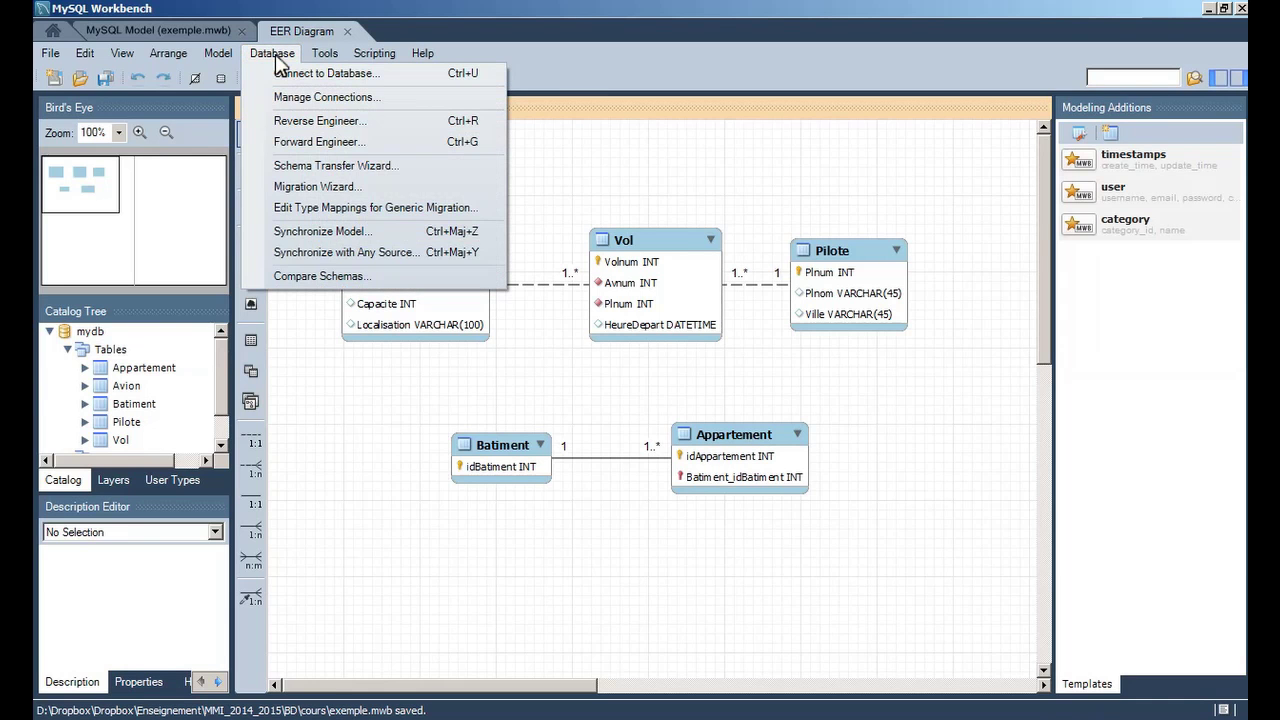
left_click(388, 146)
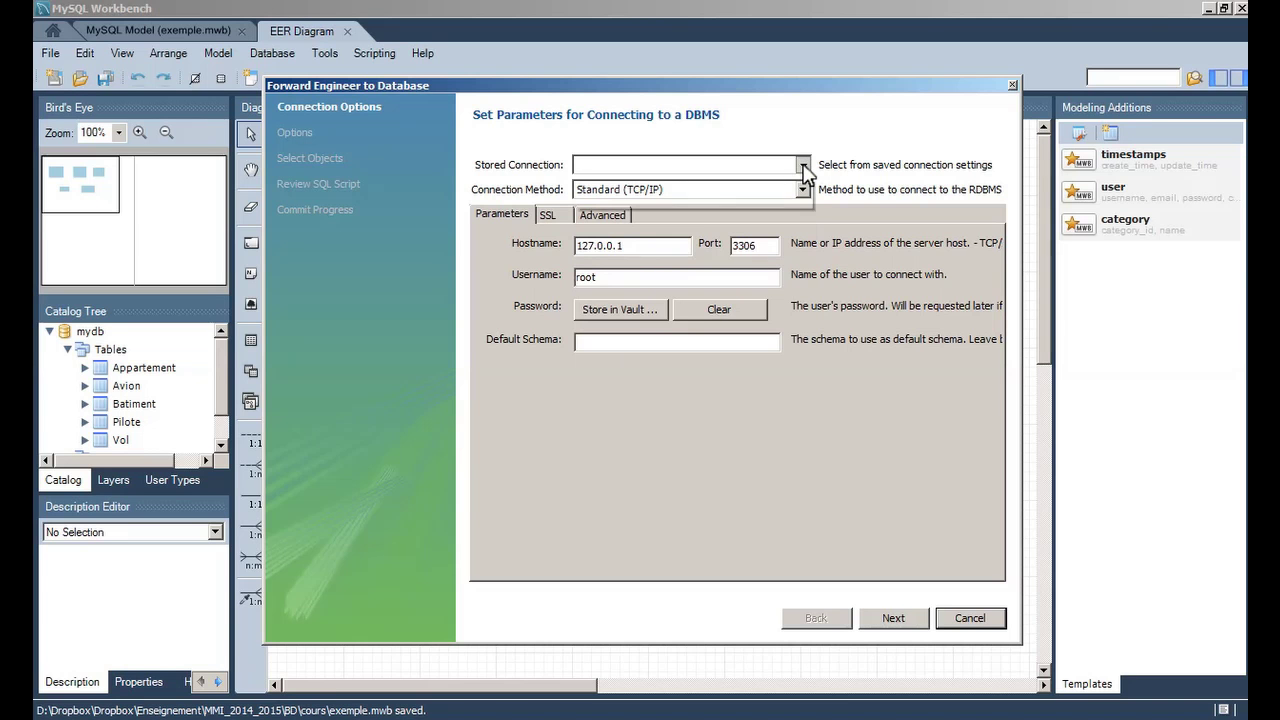
left_click(803, 165)
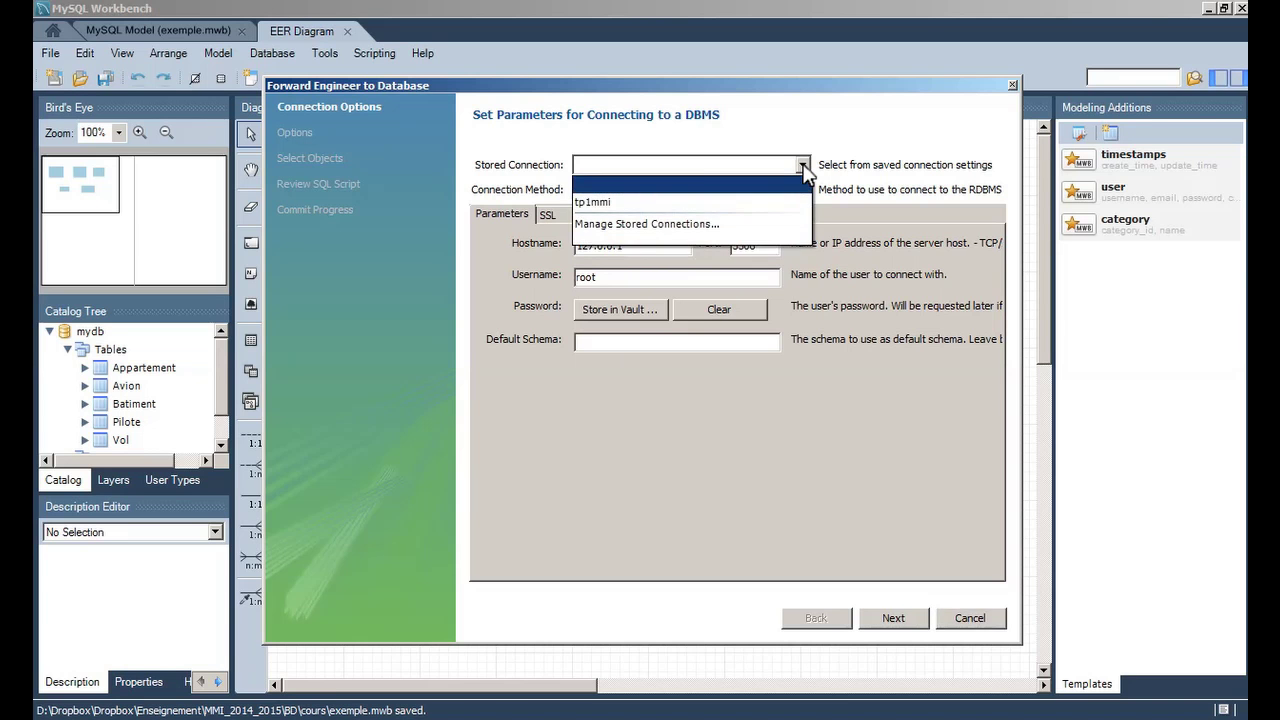
left_click(628, 204)
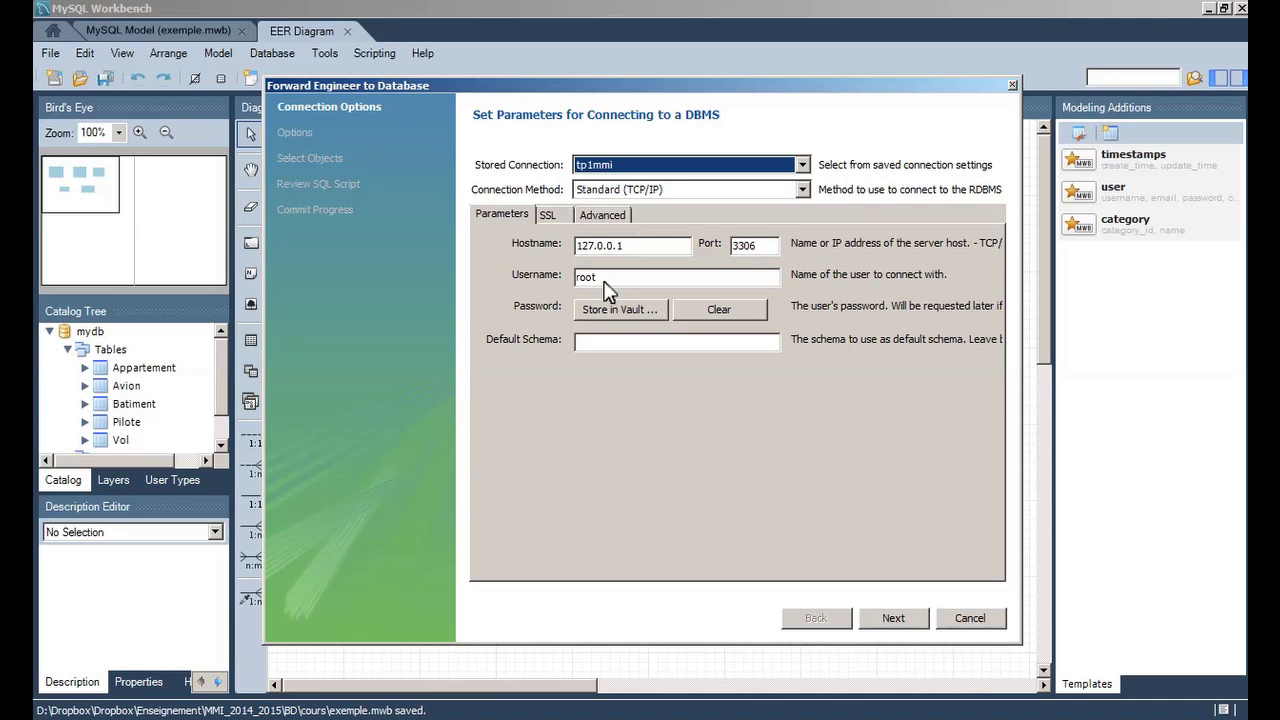
left_click_drag(603, 281, 558, 280)
left_click_drag(645, 245, 572, 246)
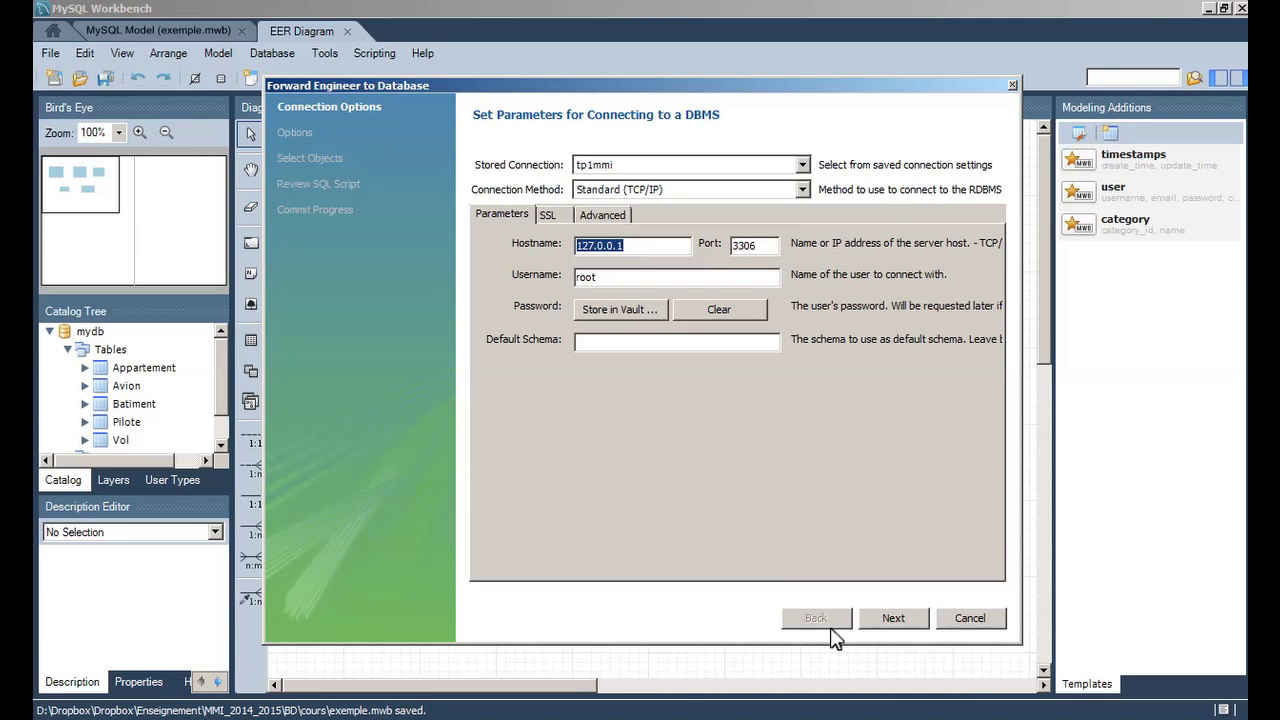
left_click(894, 620)
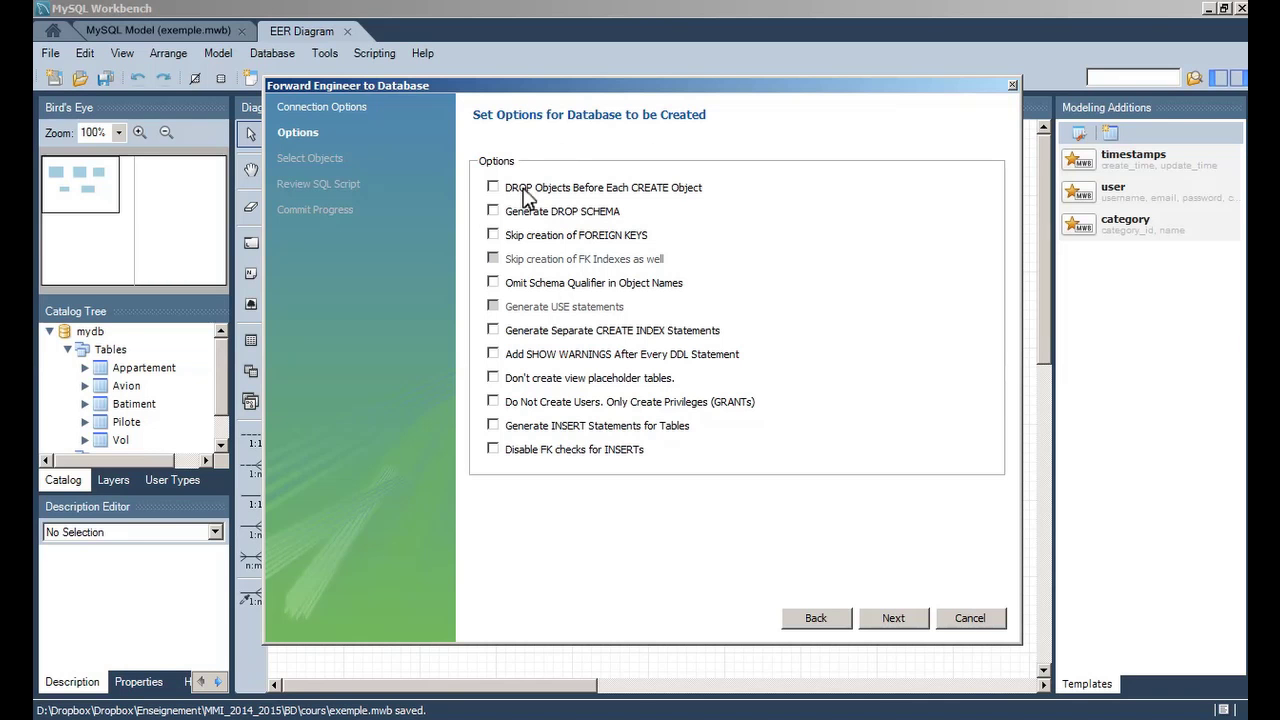
Enable DROP Objects Before Each CREATE Object and Generate DROP SCHEMA, and generate the SQL script with table objects exported
left_click(493, 187)
left_click(492, 210)
left_click(913, 619)
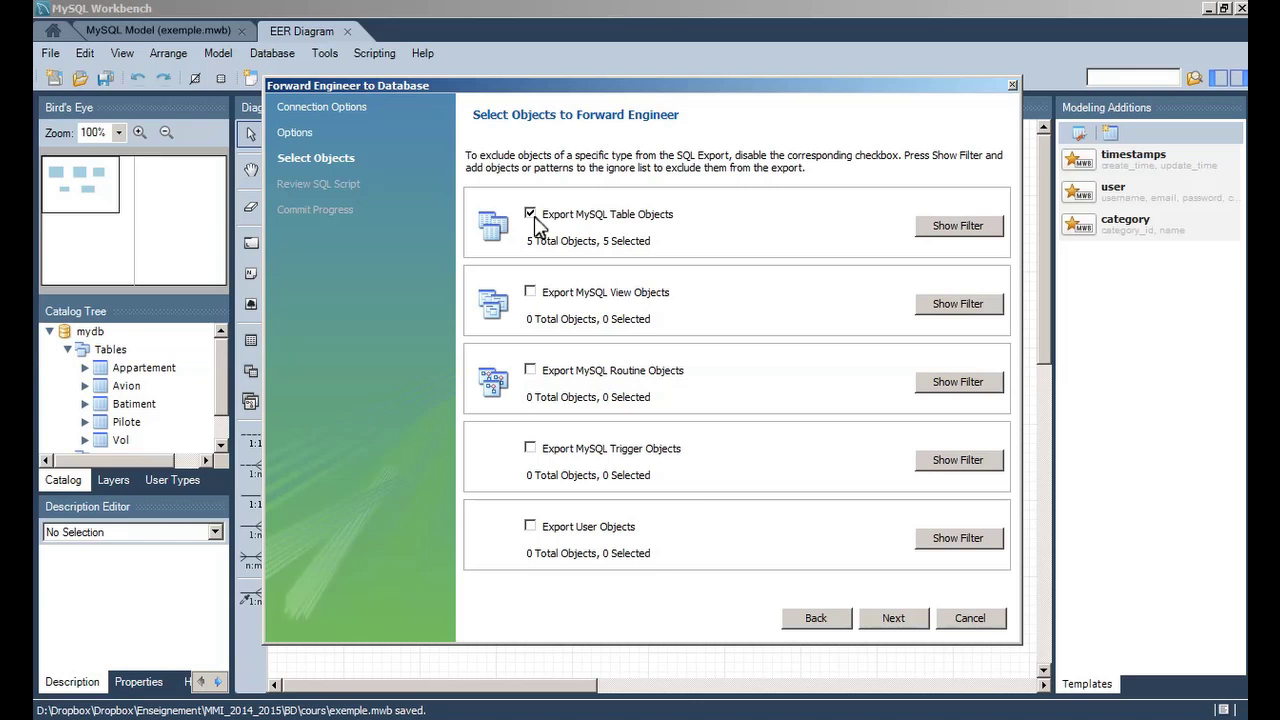
left_click(893, 618)
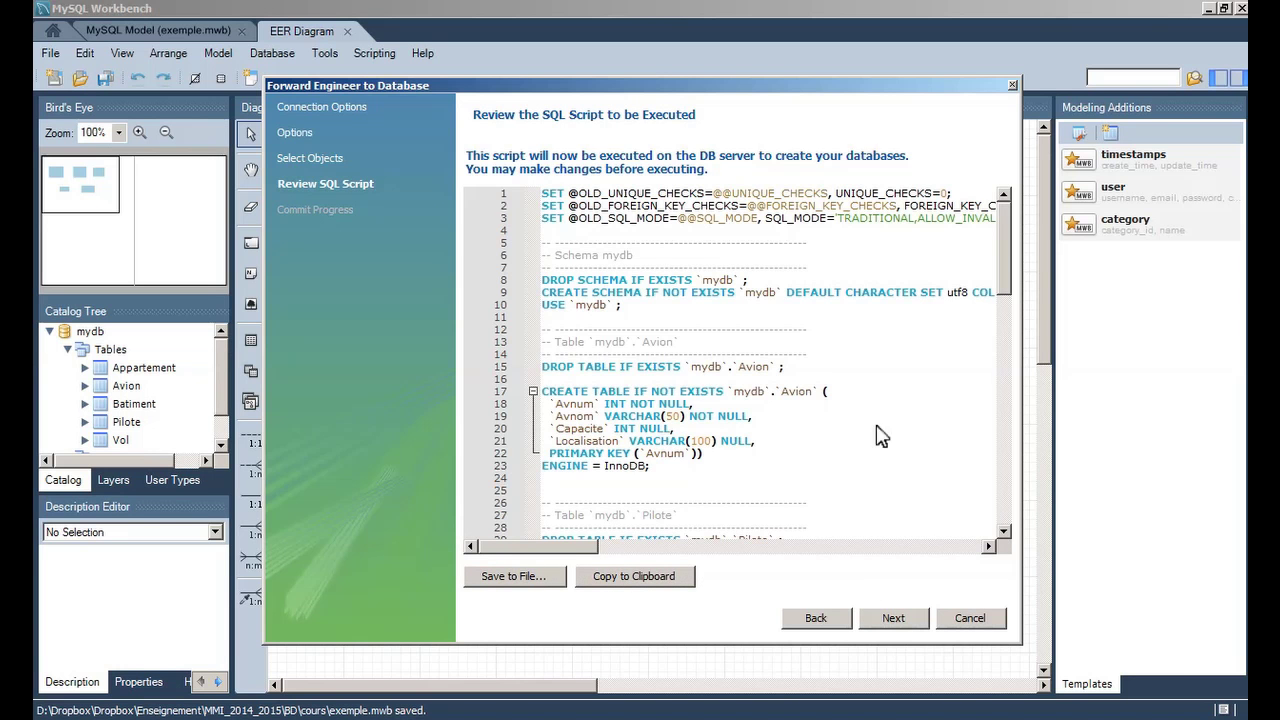
Enlarge the wizard window and examine the whole generated SQL script from the schema creation to the Appartement table
left_click_drag(1021, 644, 1176, 664)
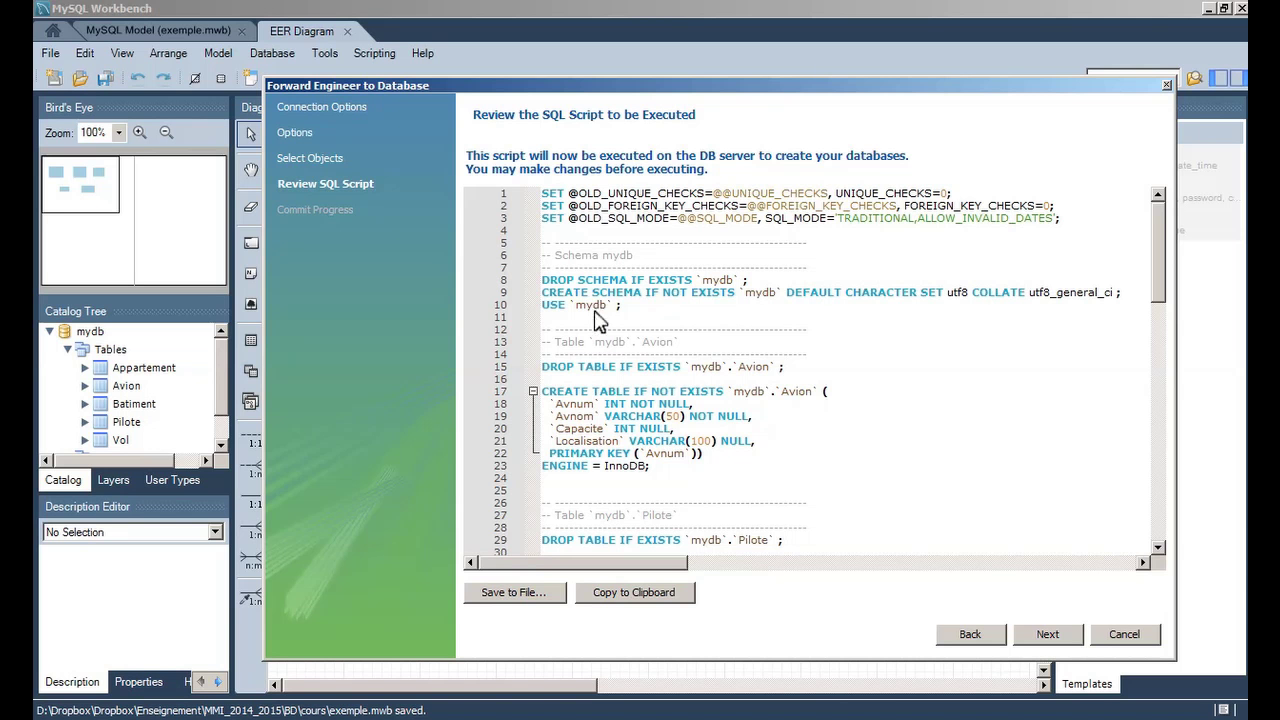
left_click_drag(554, 200, 686, 346)
scroll(686, 348, "down", 2)
scroll(686, 348, "down", 15)
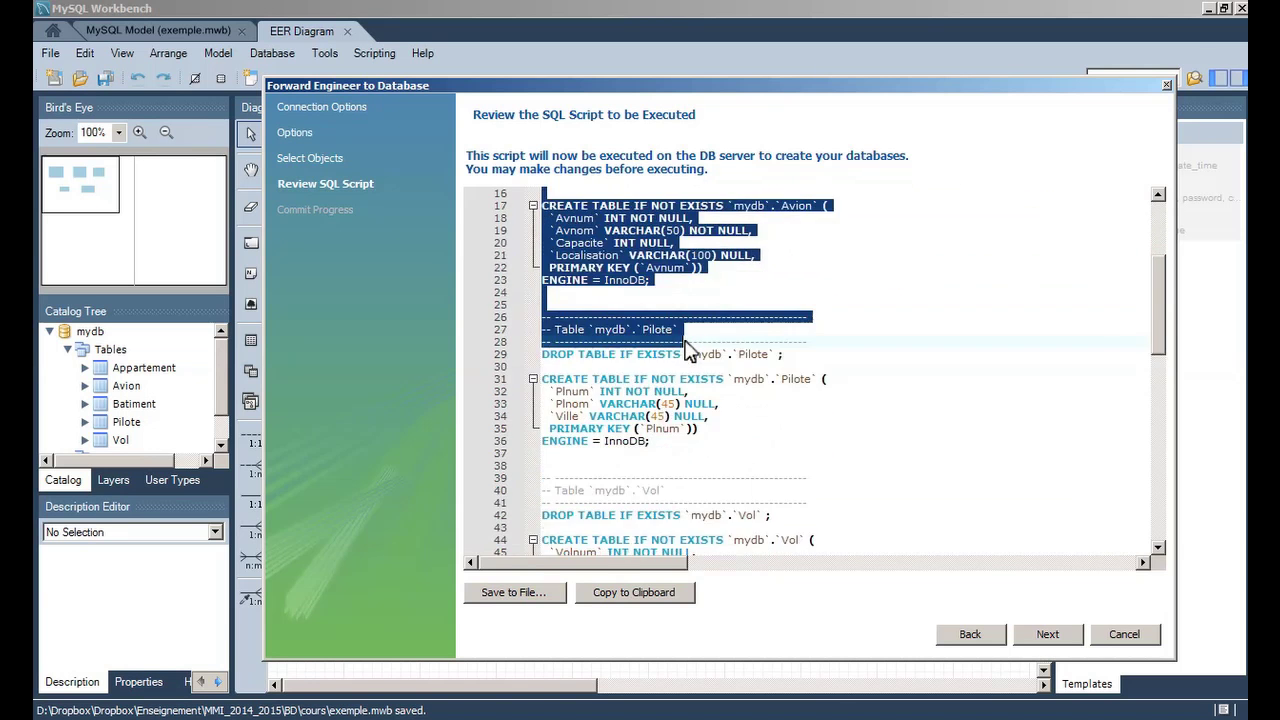
scroll(694, 350, "down", 6)
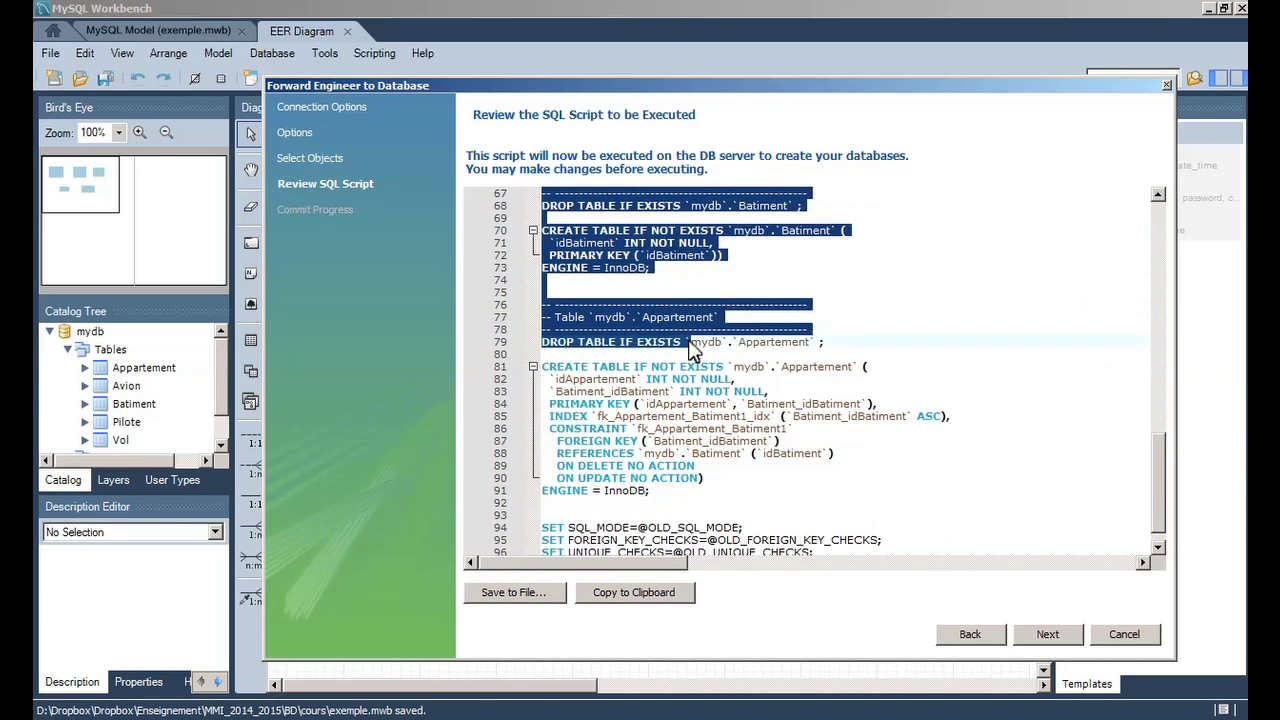
left_click_drag(694, 350, 931, 560)
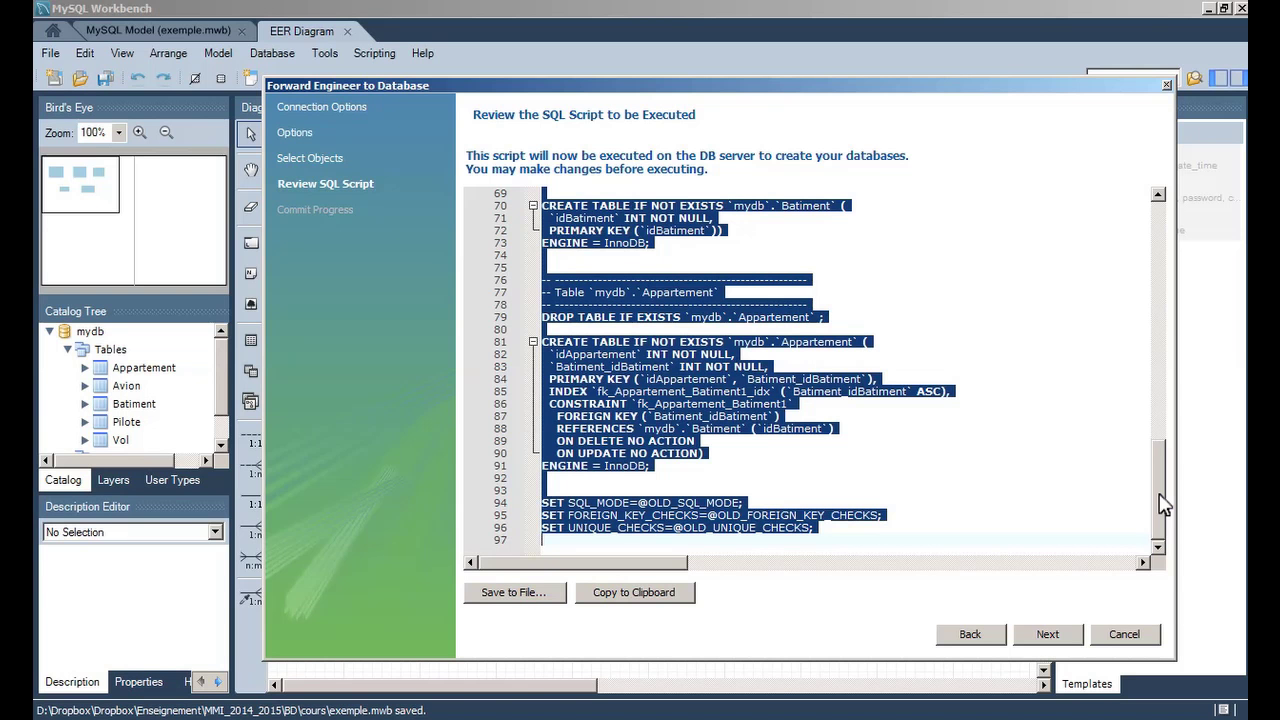
left_click_drag(1162, 505, 1165, 250)
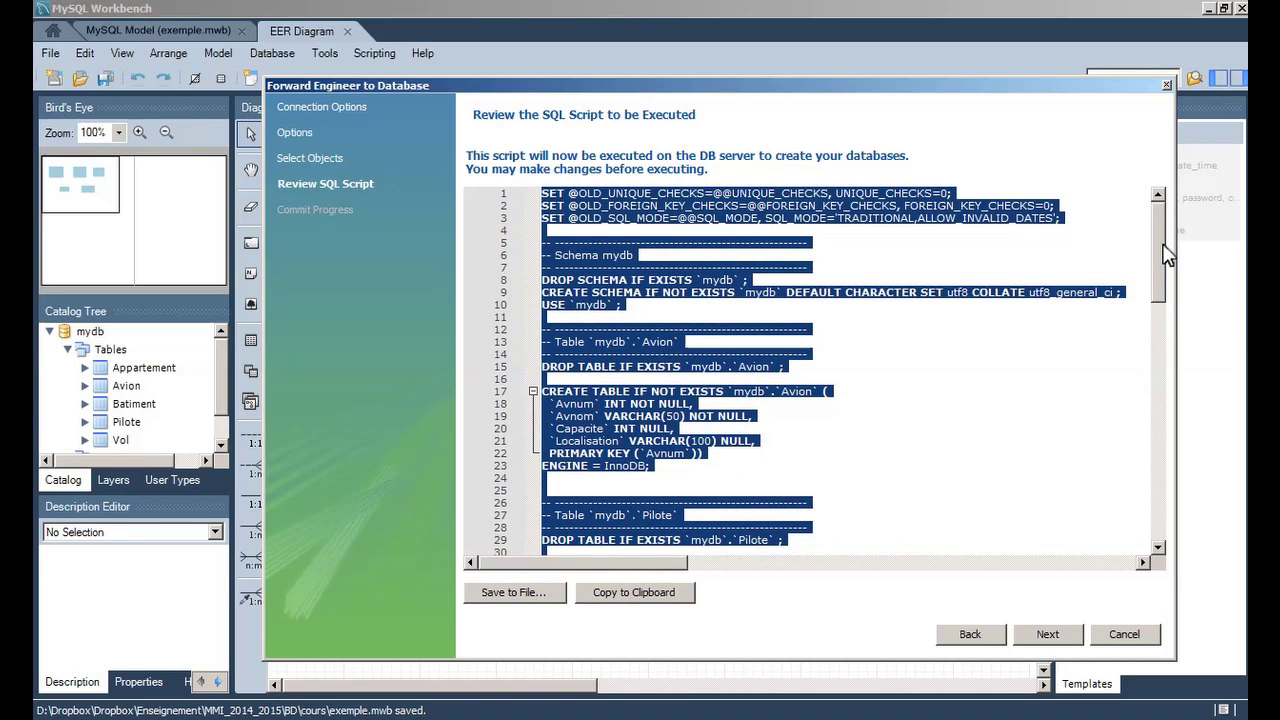
left_click(859, 236)
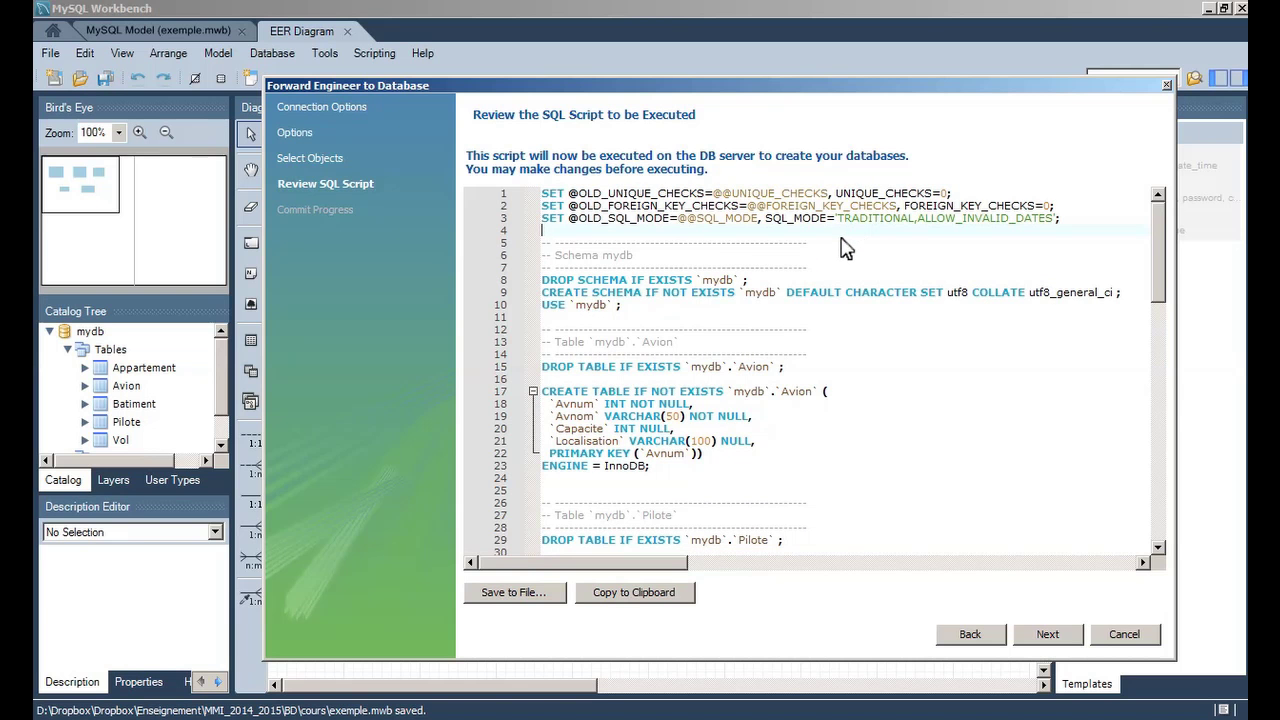
Examine the script's initial SET statements and the schema name in the DROP SCHEMA statement, and cancel the forward engineering wizard
left_click_drag(543, 197, 1089, 231)
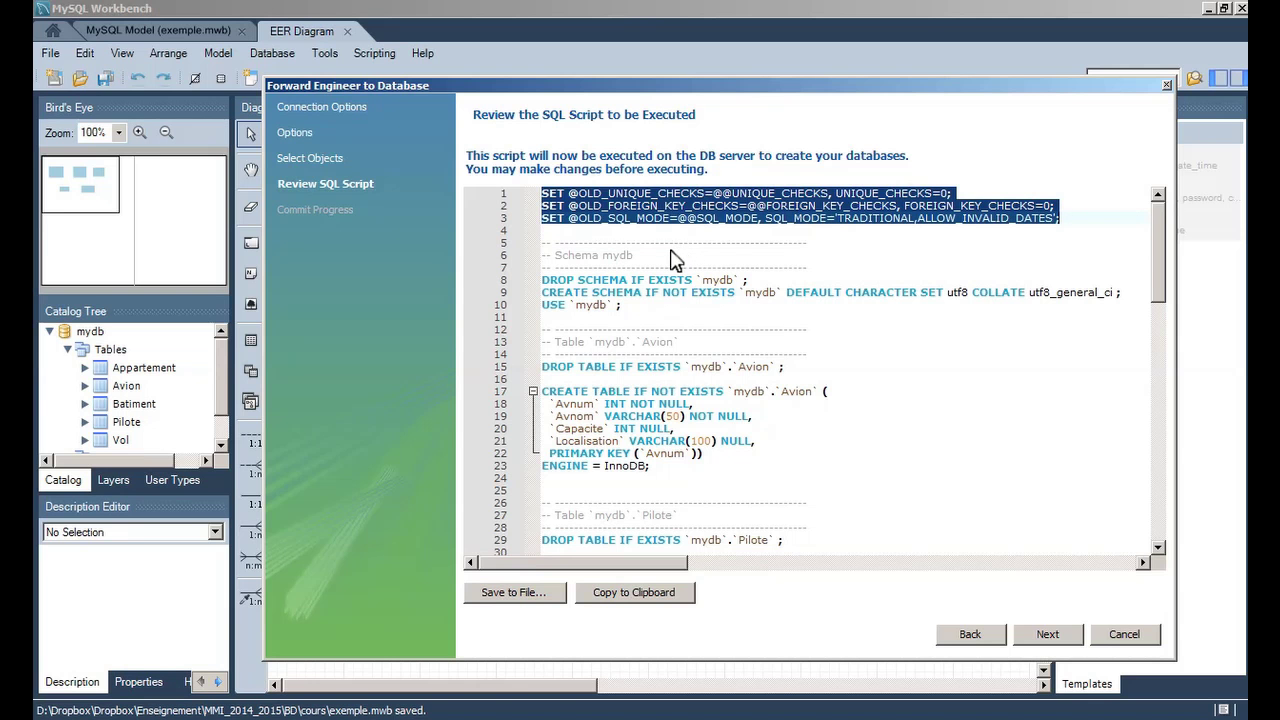
left_click(604, 232)
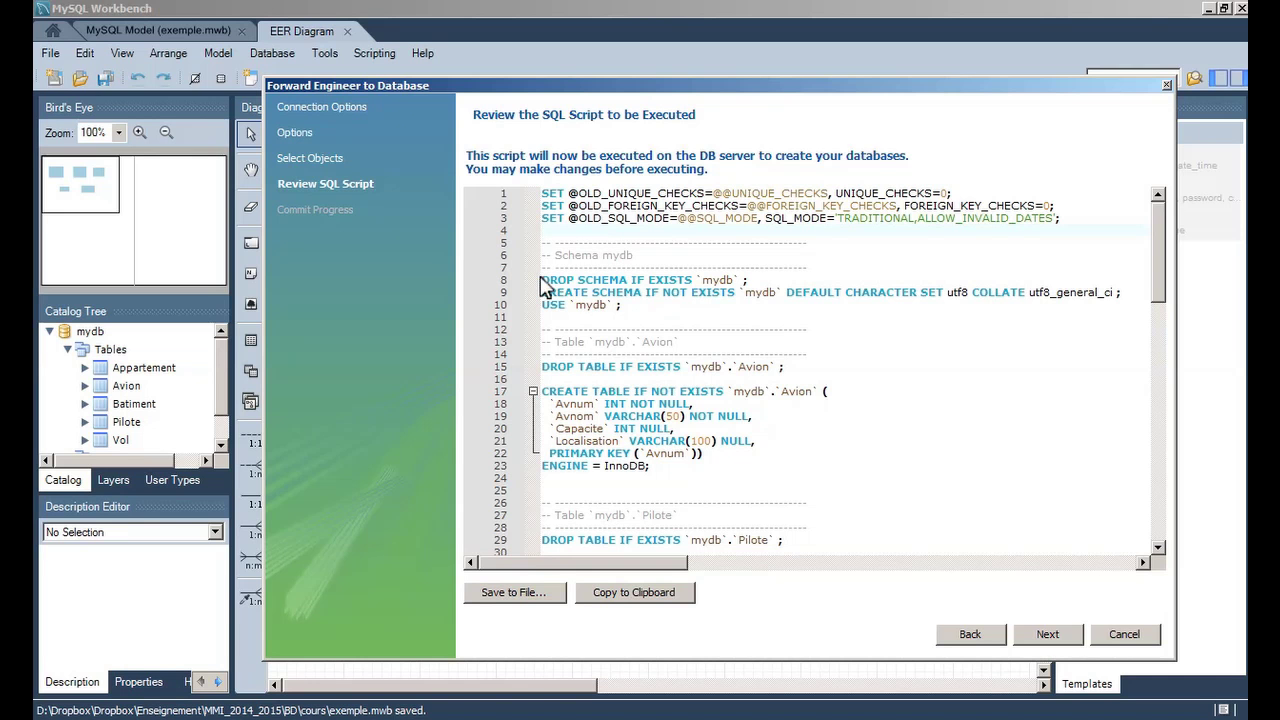
left_click_drag(543, 282, 766, 283)
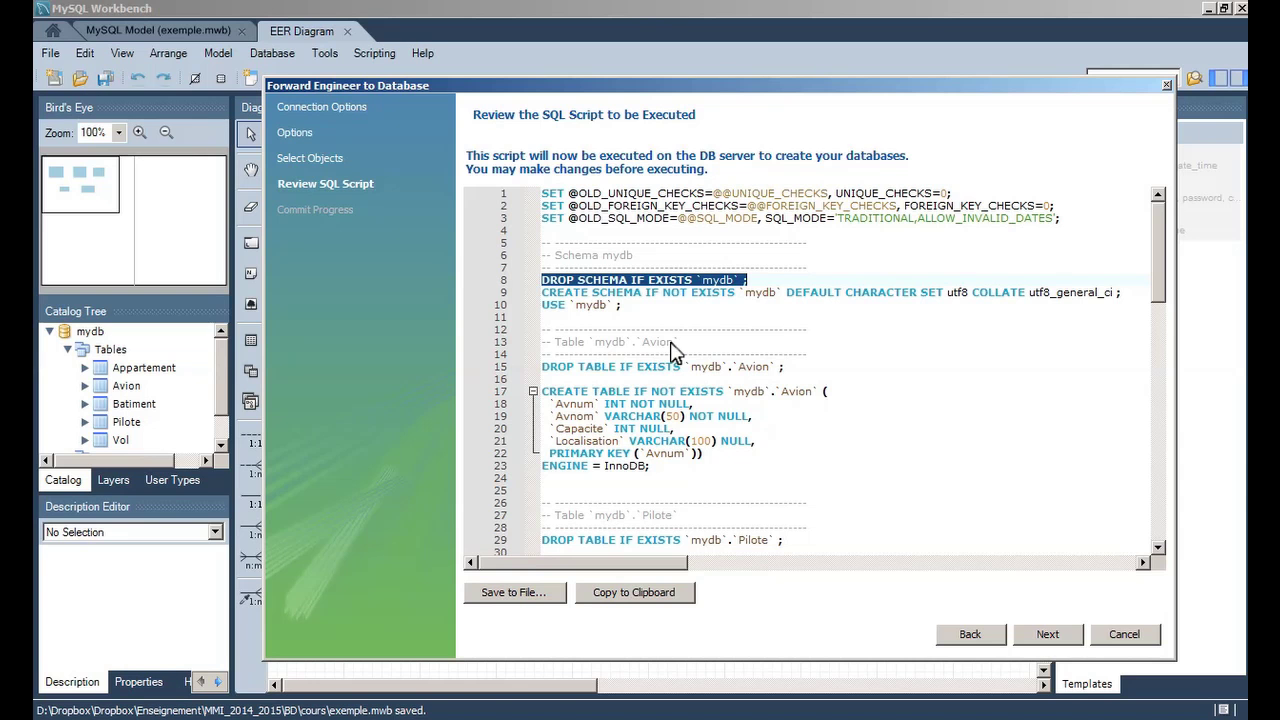
left_click(702, 281)
left_click_drag(734, 282, 693, 288)
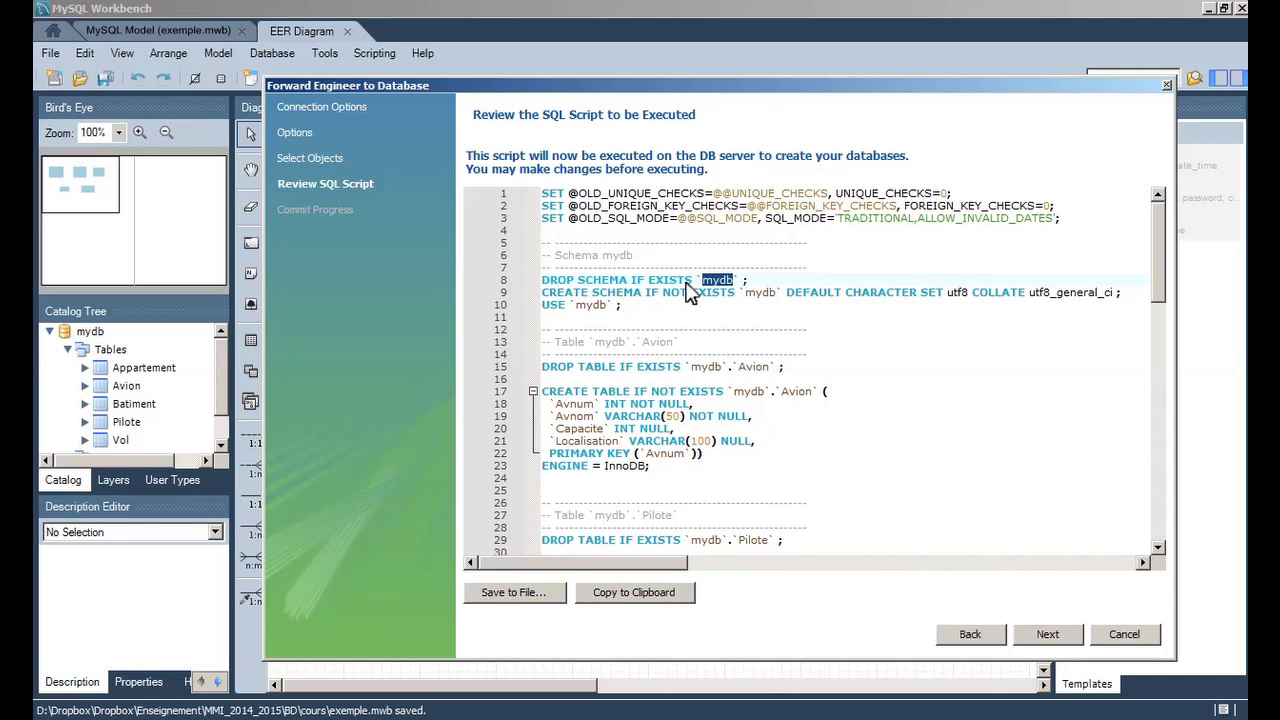
left_click(93, 335)
left_click(1124, 636)
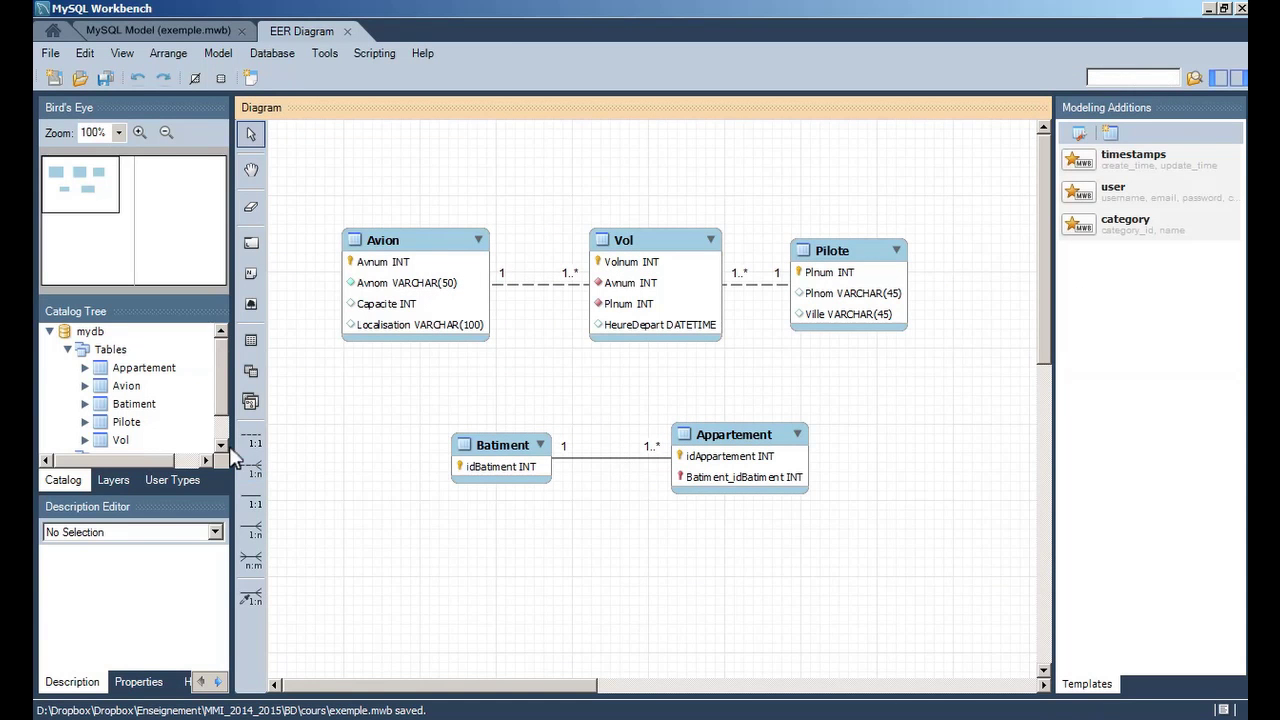
Rename the mydb schema to exemple and close the schema editor
left_click(89, 336)
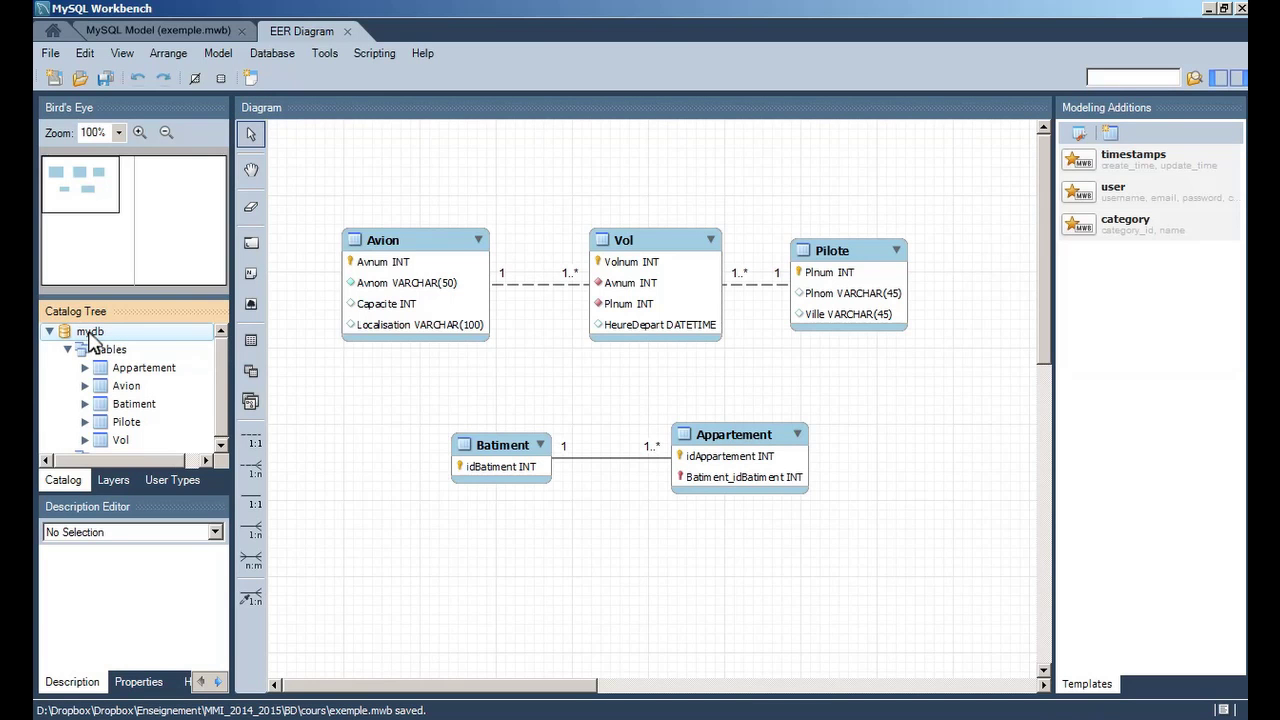
double_click(89, 335)
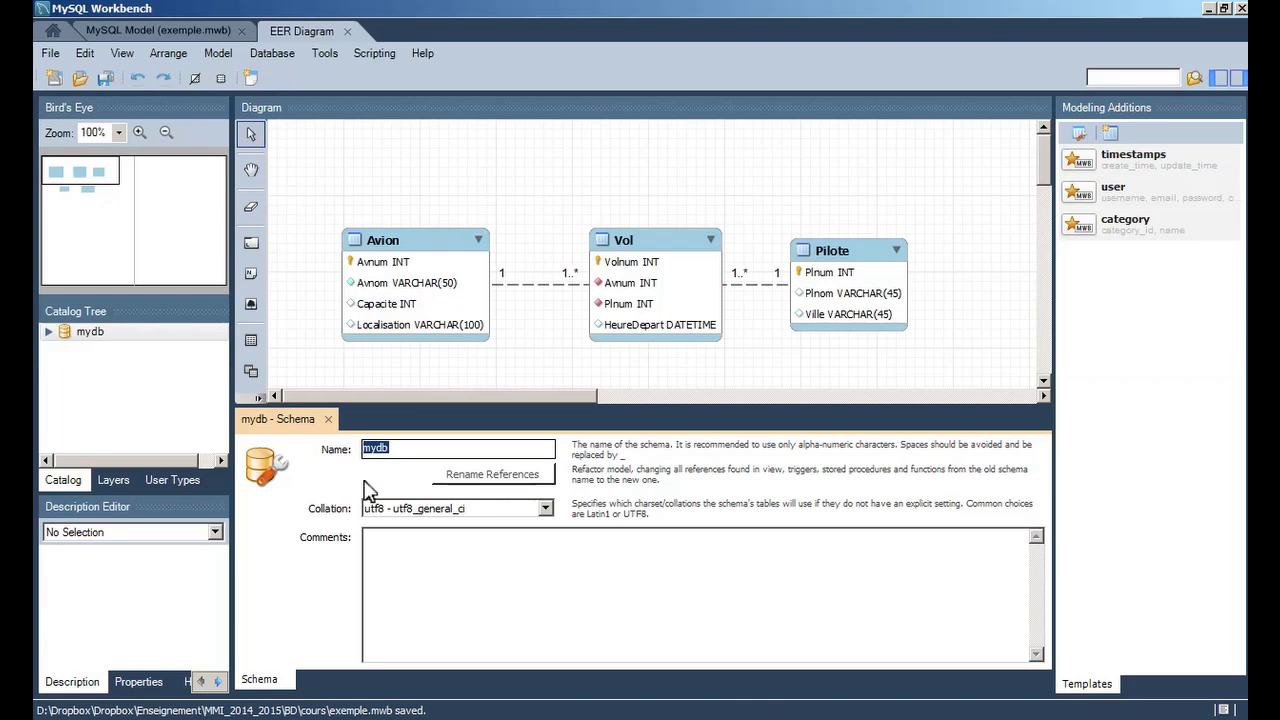
type("ex")
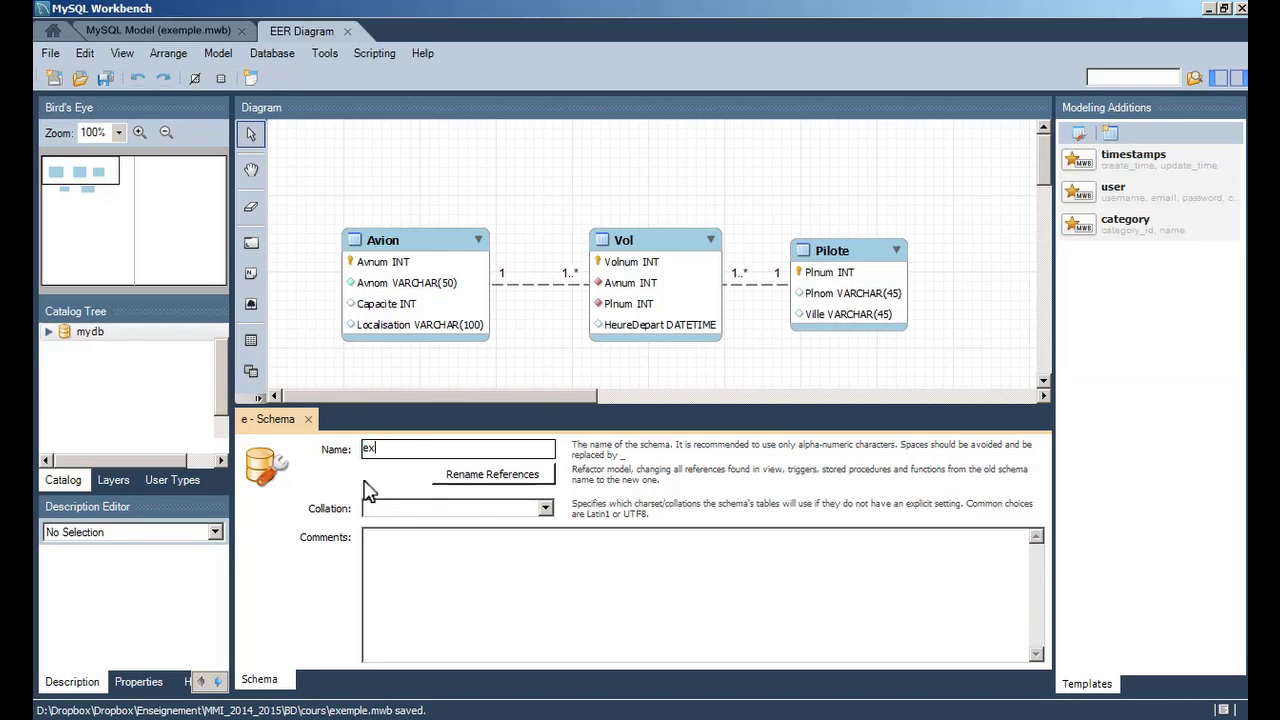
type("emple")
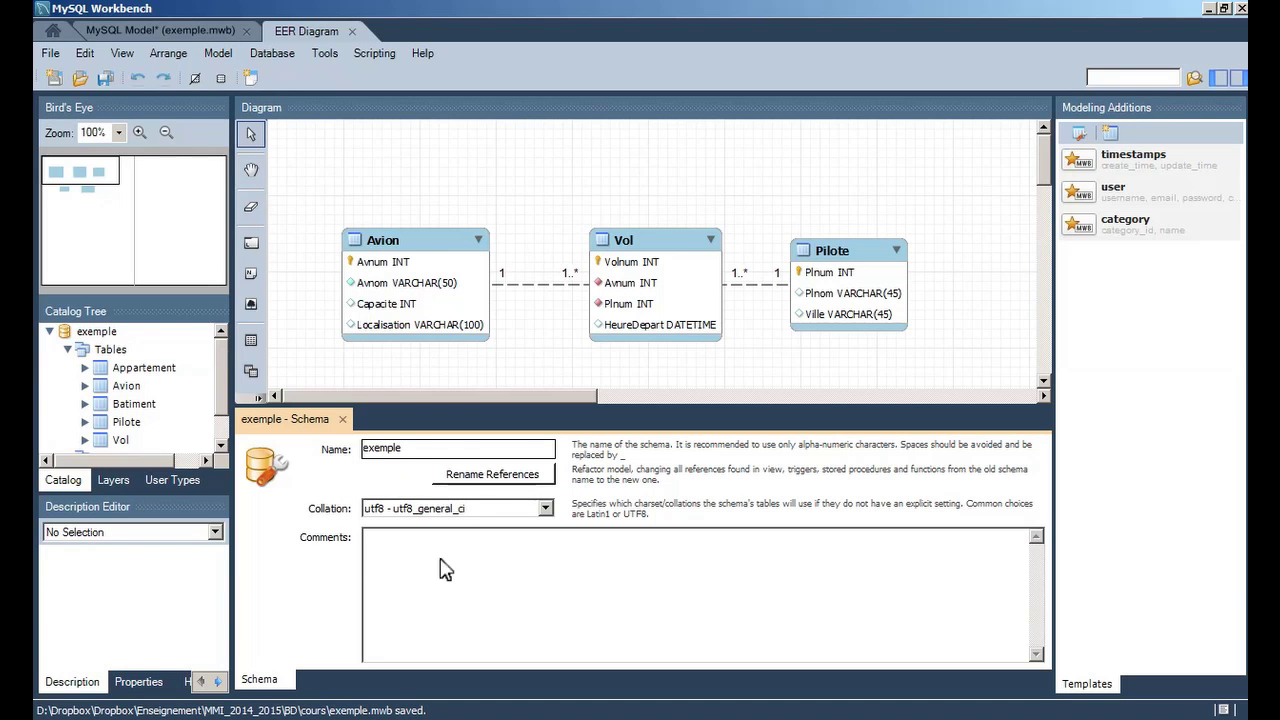
left_click(343, 420)
Forward engineer the exemple schema through tp1mmi up to the SQL script review, keeping both DROP options and the table objects export
left_click(275, 56)
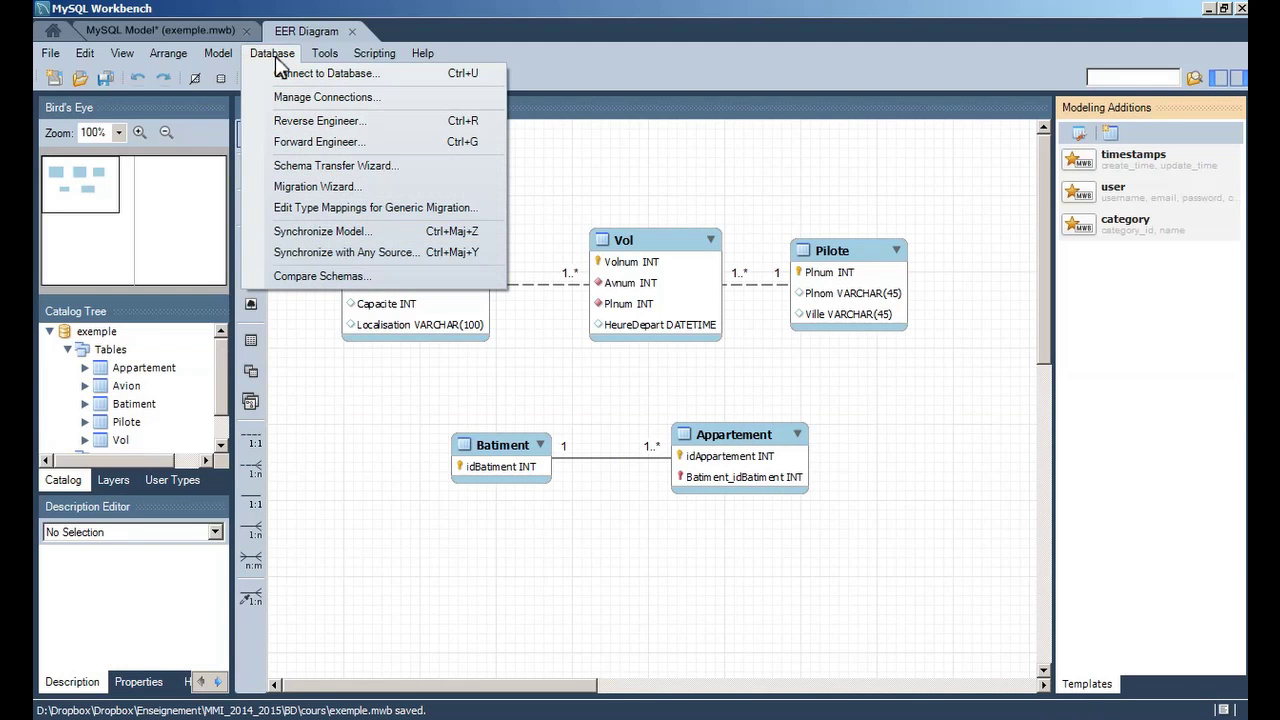
left_click(334, 141)
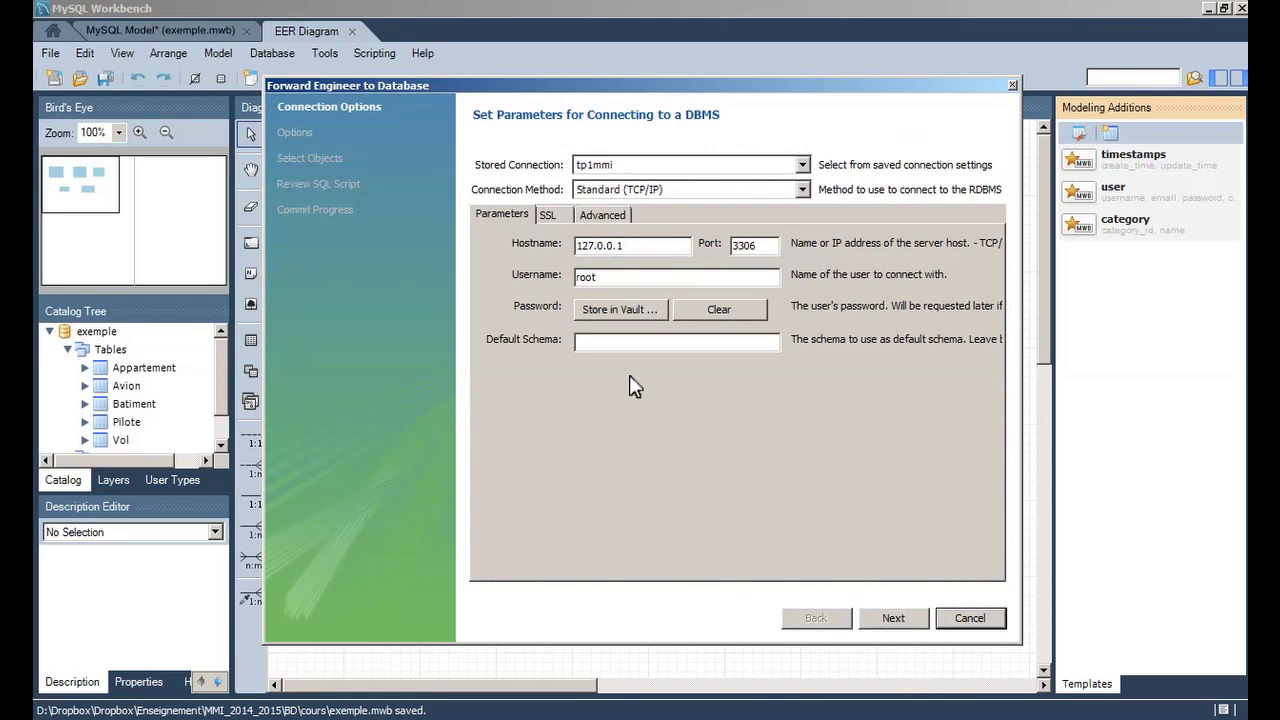
left_click(893, 618)
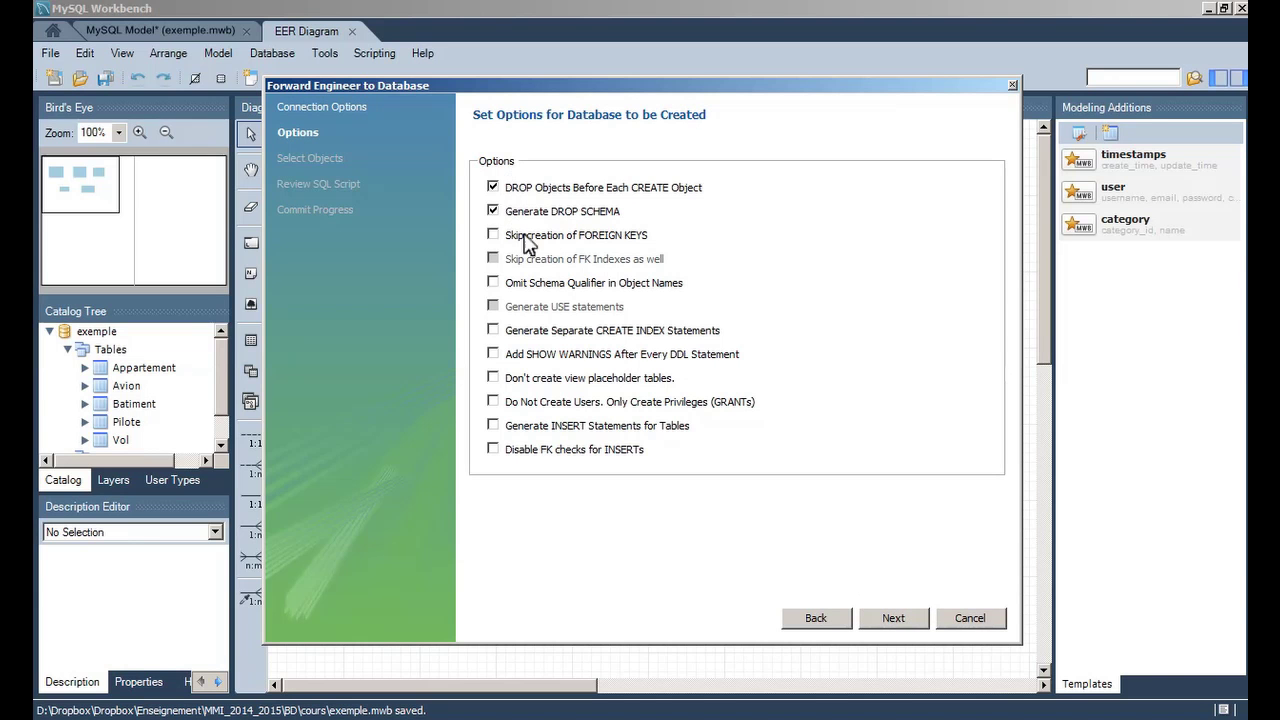
left_click(893, 618)
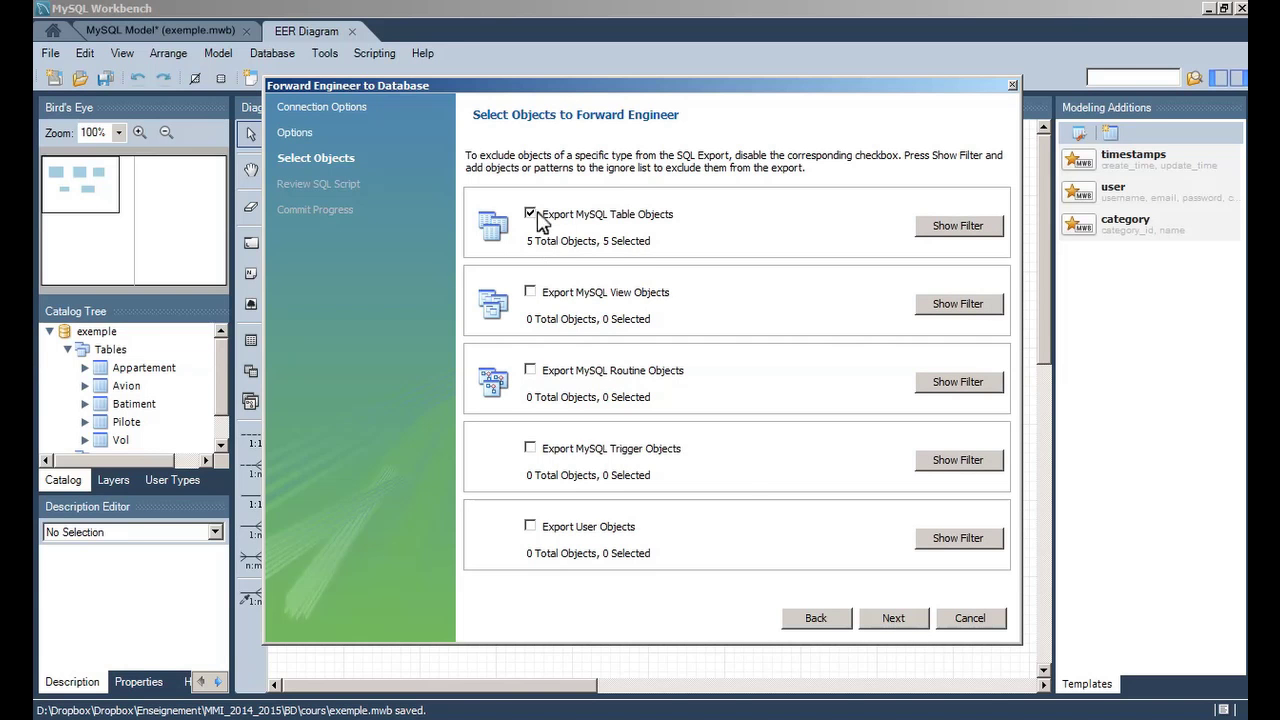
left_click(900, 622)
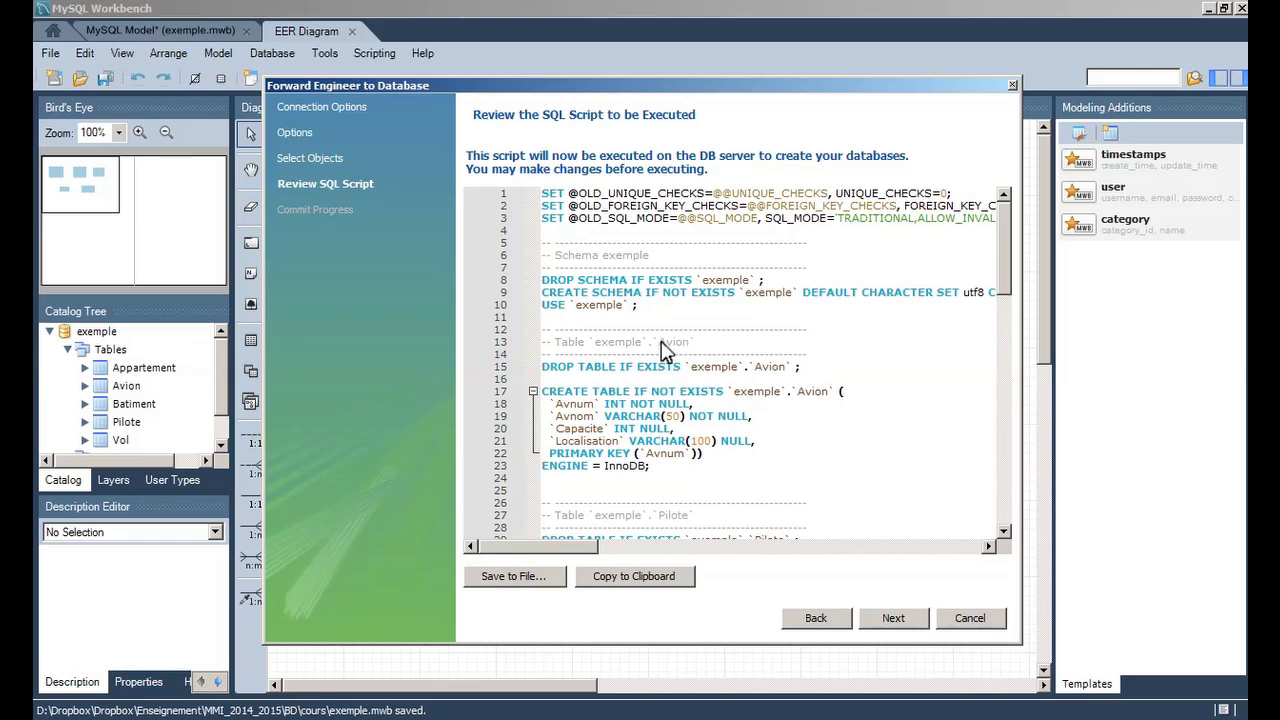
Examine the exemple schema's drop and create statements and the Avion table definition in the generated SQL script
double_click(705, 281)
left_click_drag(746, 293, 791, 297)
left_click_drag(689, 367, 829, 397)
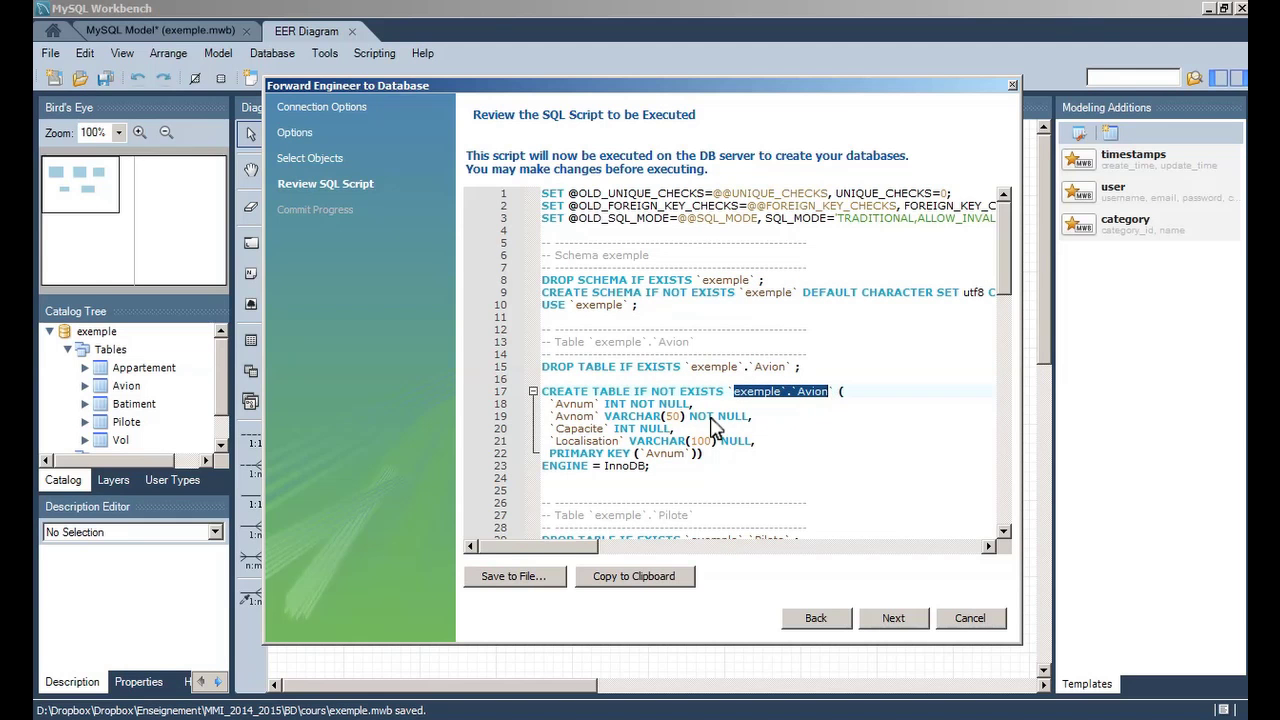
left_click(792, 442)
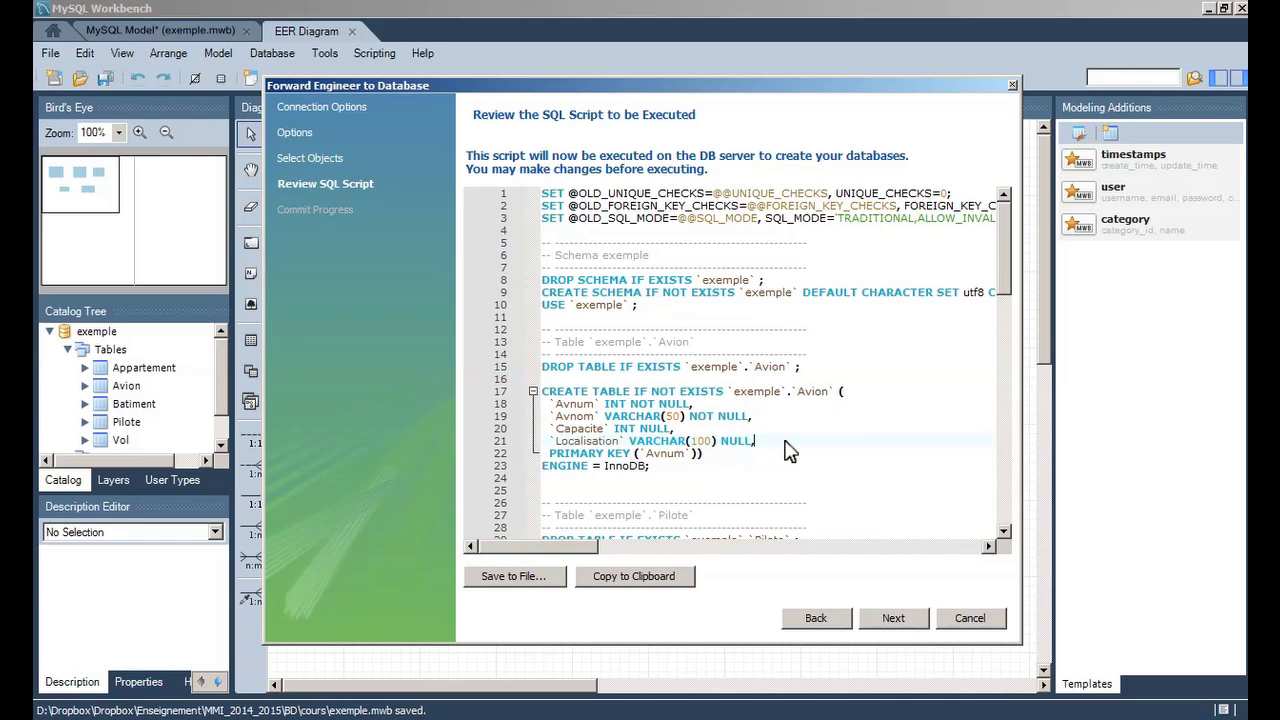
scroll(790, 450, "down", 1)
left_click_drag(543, 292, 840, 410)
scroll(860, 409, "down", 4)
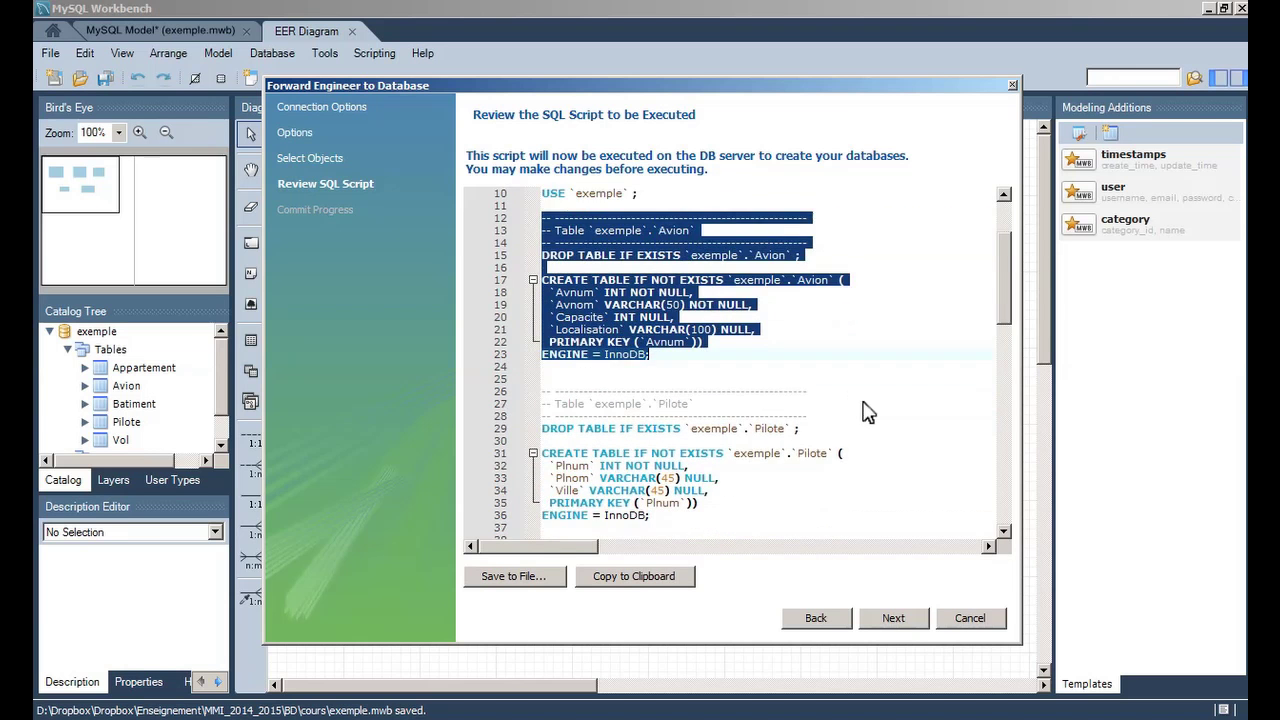
Examine the rest of the SQL script: the Pilote, Vol, Batiment and Appartement tables and Vol's foreign key constraints
left_click_drag(541, 318, 737, 453)
scroll(868, 443, "down", 3)
scroll(756, 412, "down", 2)
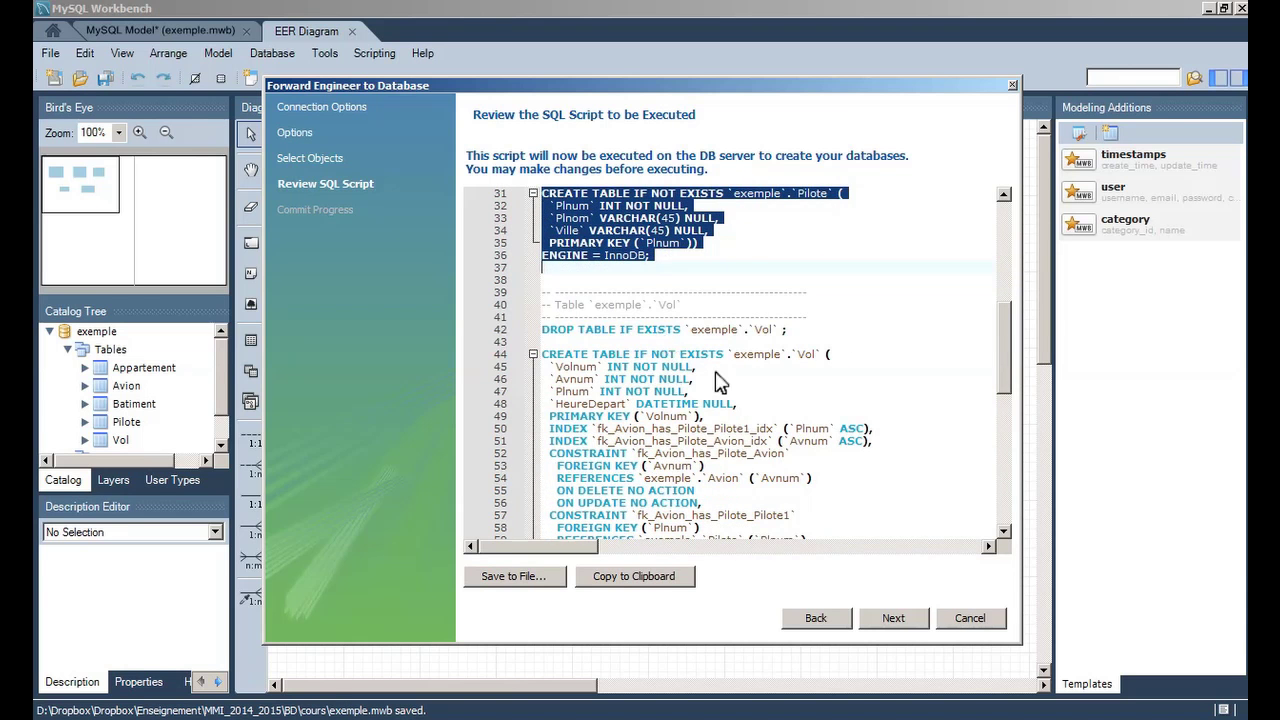
scroll(706, 397, "down", 3)
left_click_drag(542, 340, 766, 457)
scroll(823, 434, "down", 4)
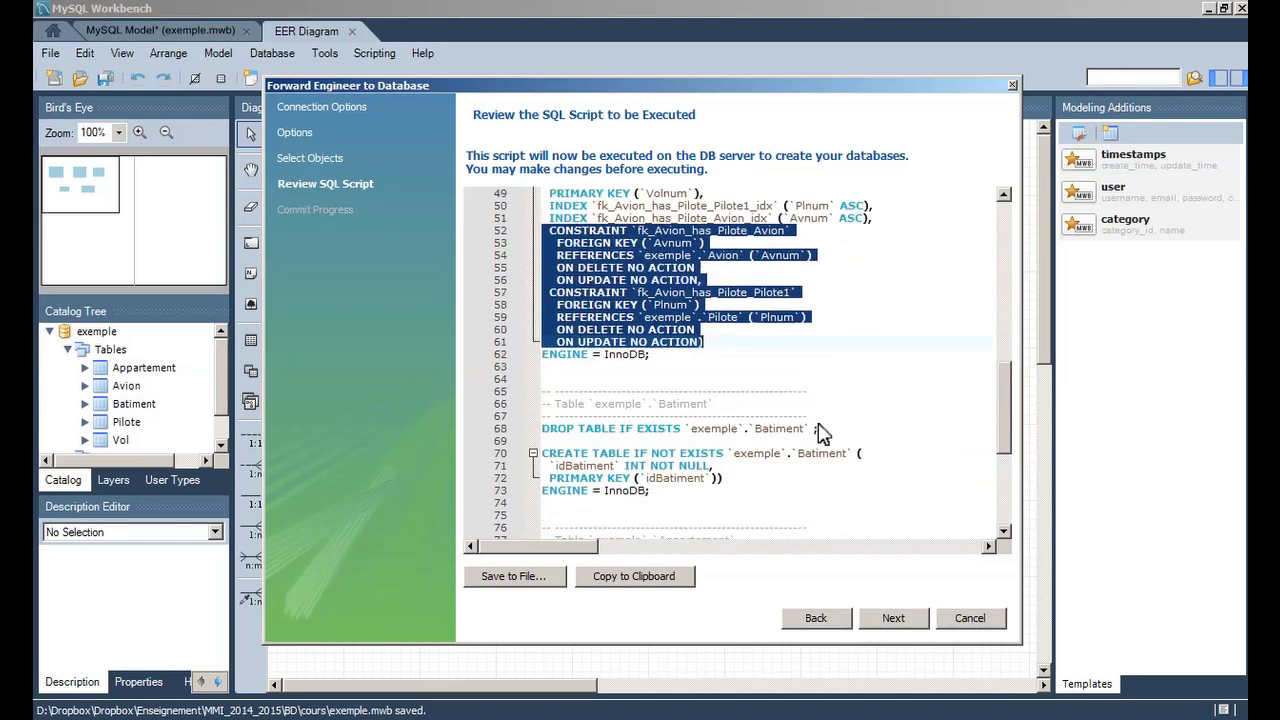
scroll(823, 432, "down", 3)
scroll(823, 428, "down", 3)
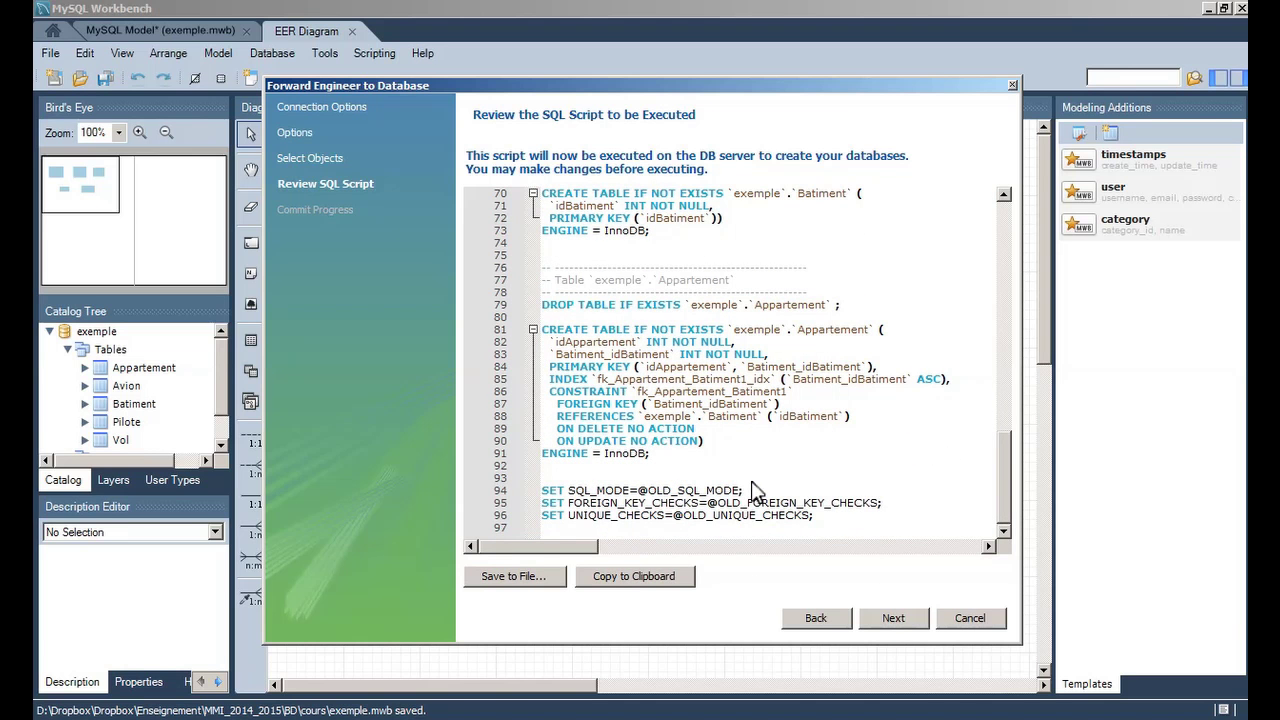
Save the generated script as the SQL file exemple, execute the forward engineering and close the wizard
left_click(531, 588)
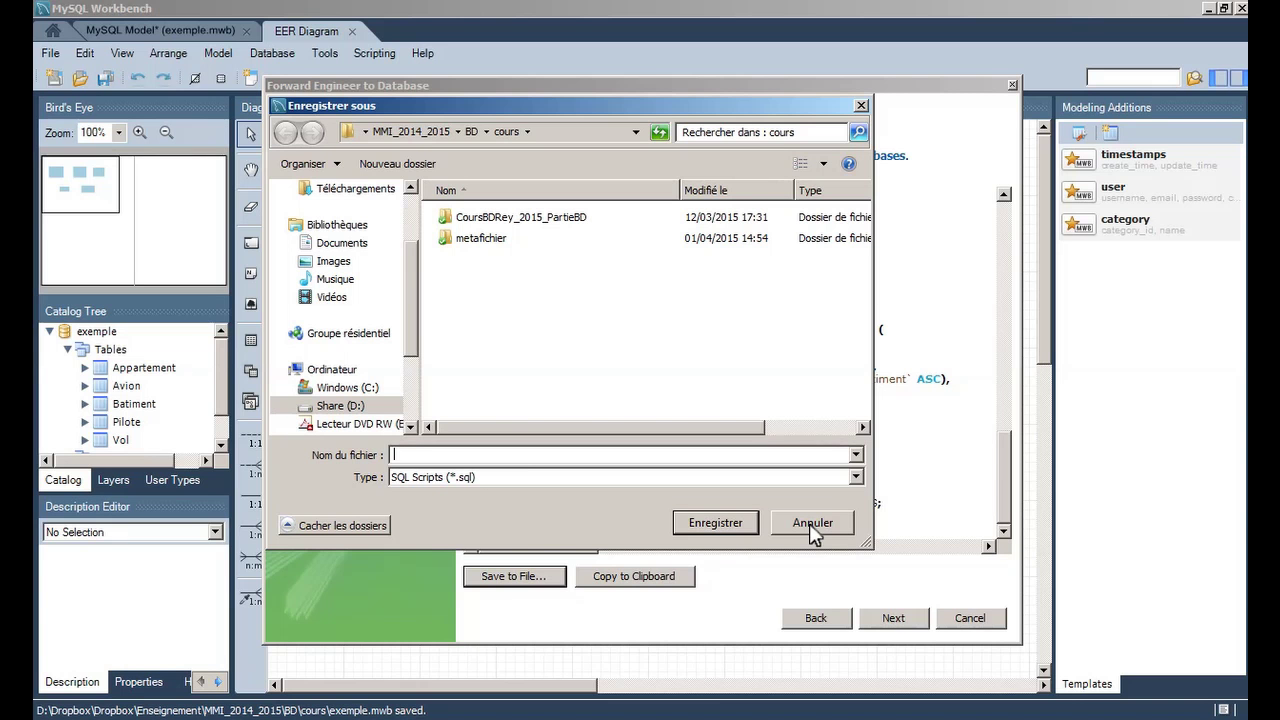
type("exemple")
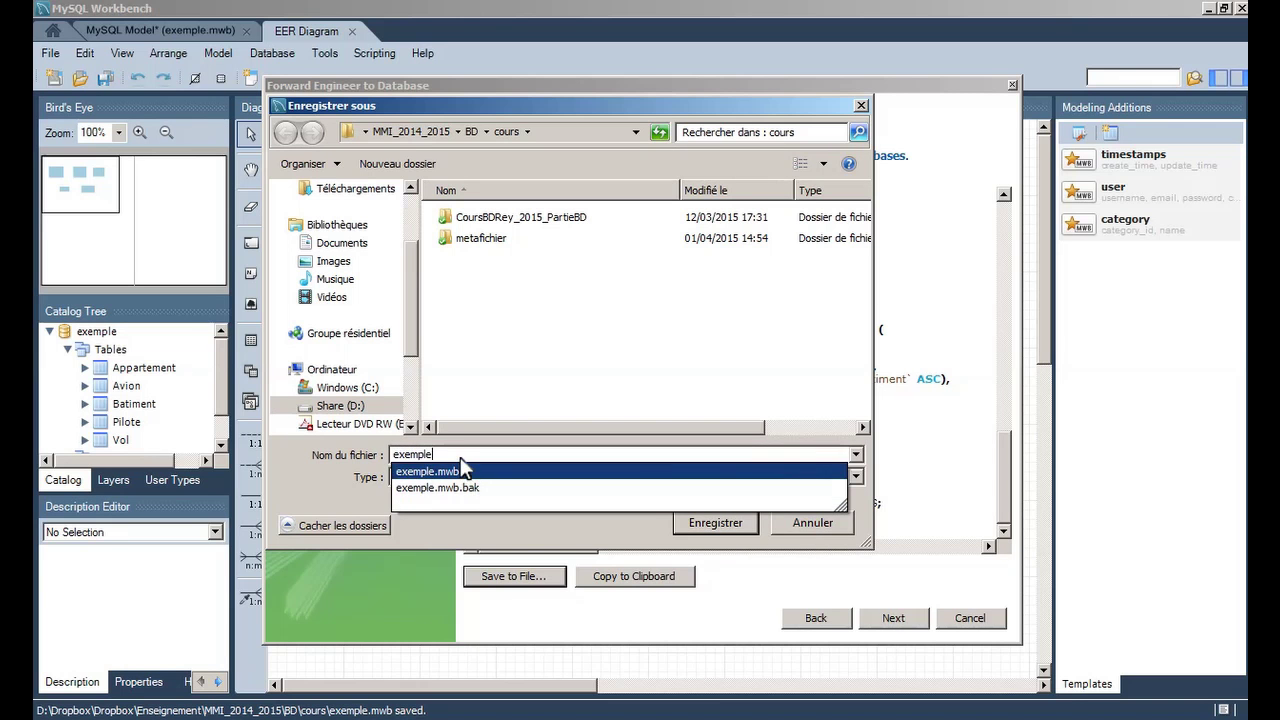
left_click(721, 513)
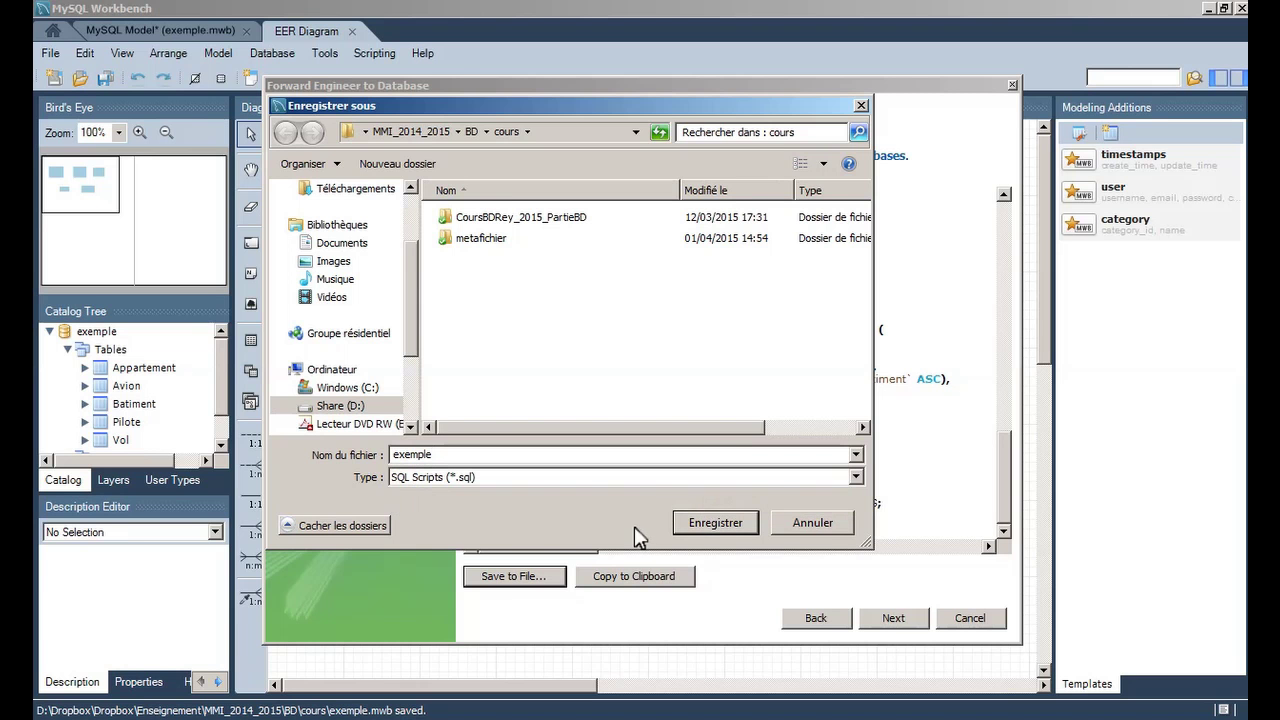
left_click(710, 523)
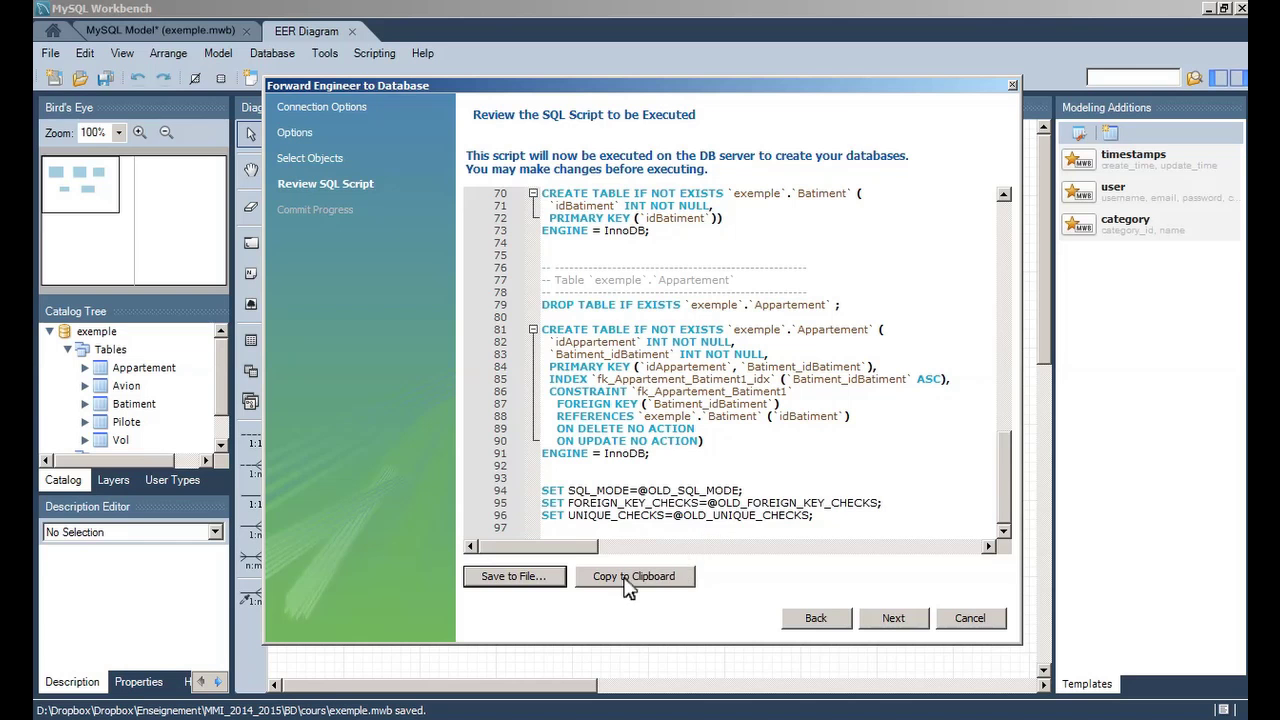
left_click(893, 620)
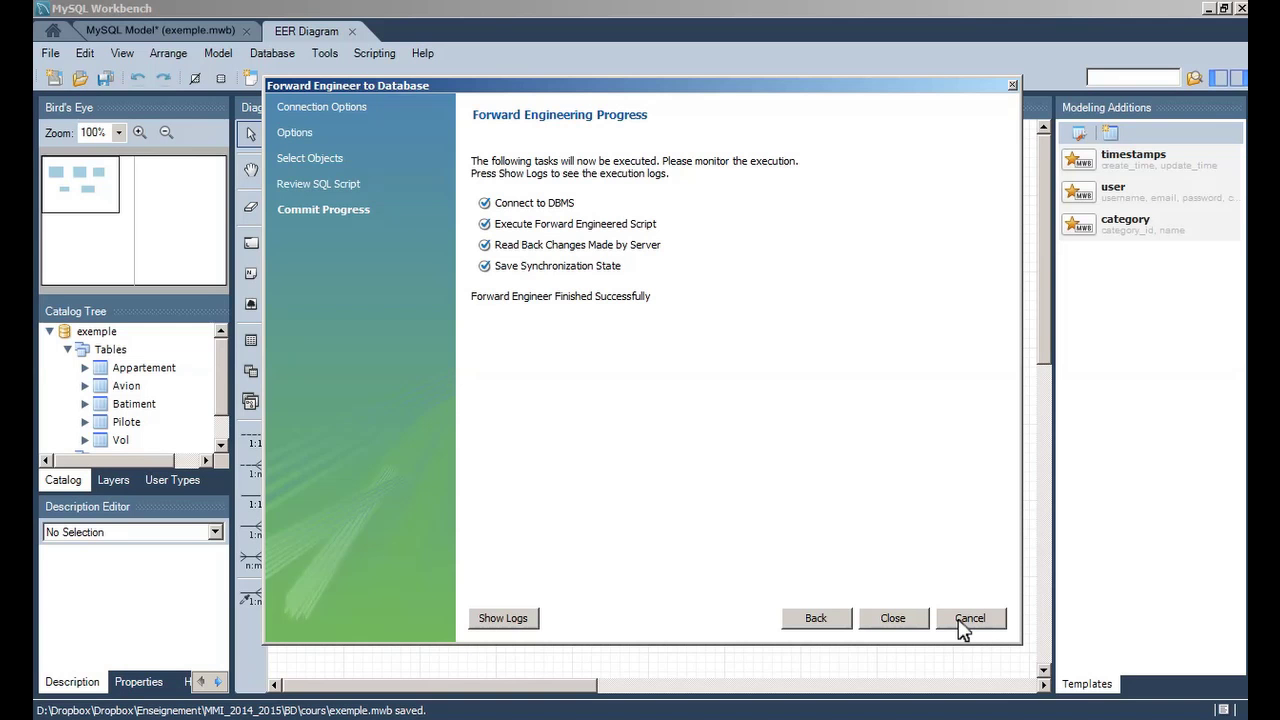
left_click(886, 620)
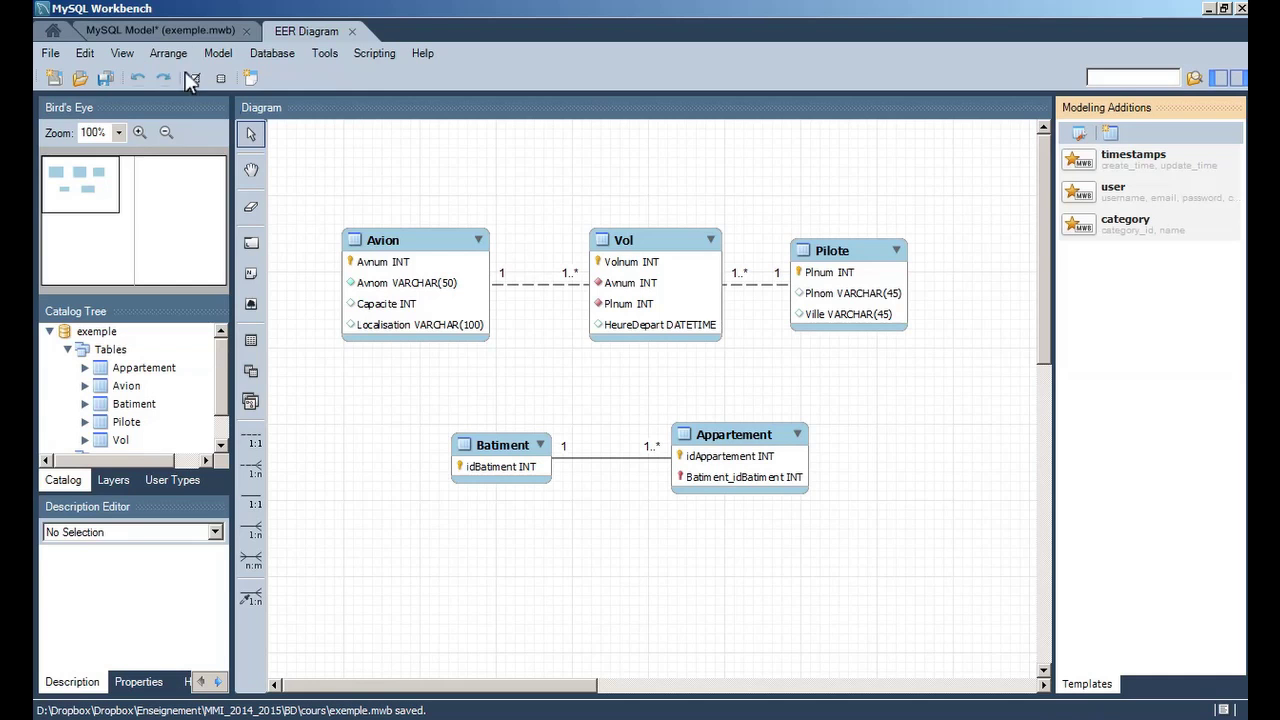
Open the tp1mmi connection and expand the exemple schema down to its tables
left_click(54, 32)
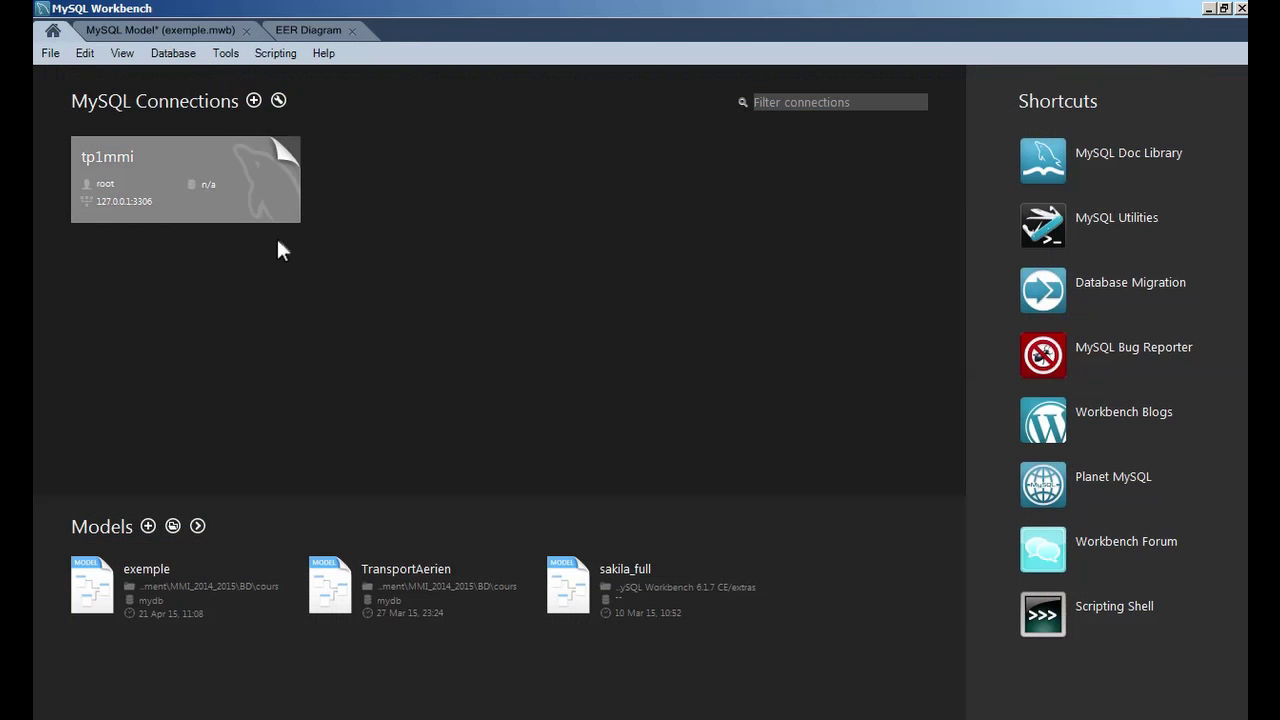
left_click(184, 172)
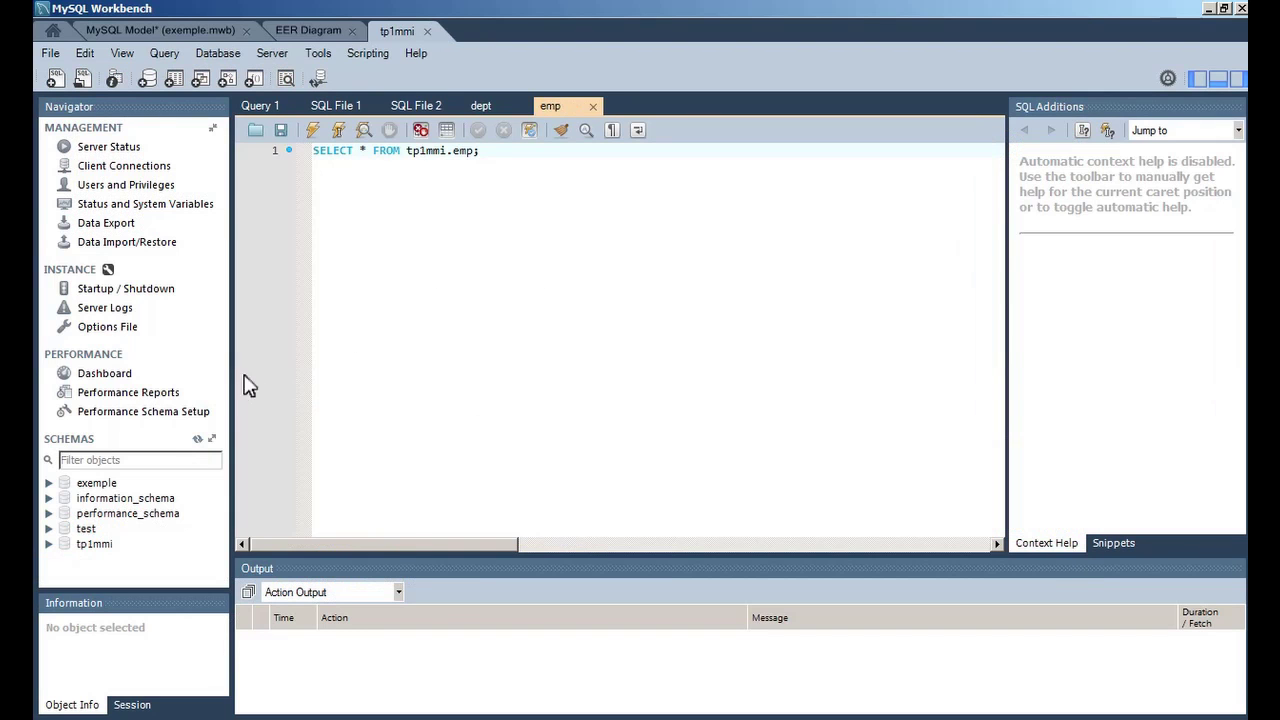
left_click(95, 489)
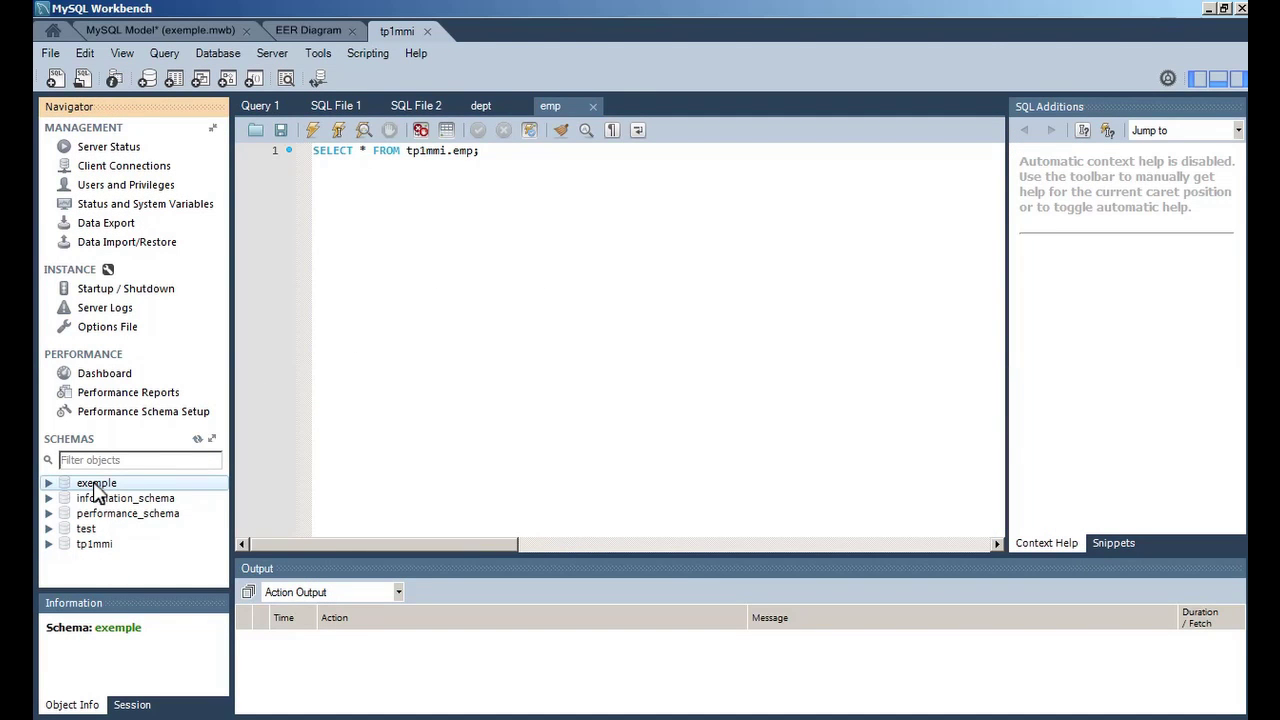
double_click(97, 486)
double_click(116, 499)
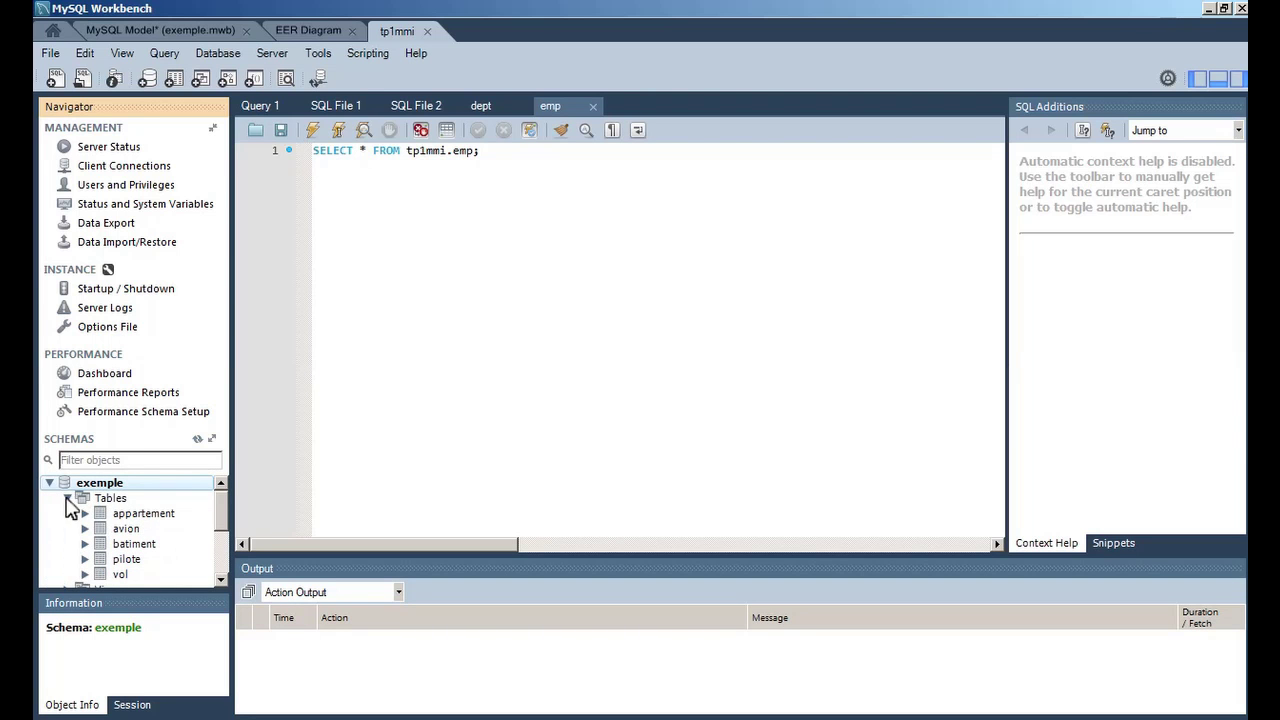
Inspect the created tables of the exemple schema and the columns of appartement, and collapse that table again
left_click(145, 514)
left_click(134, 531)
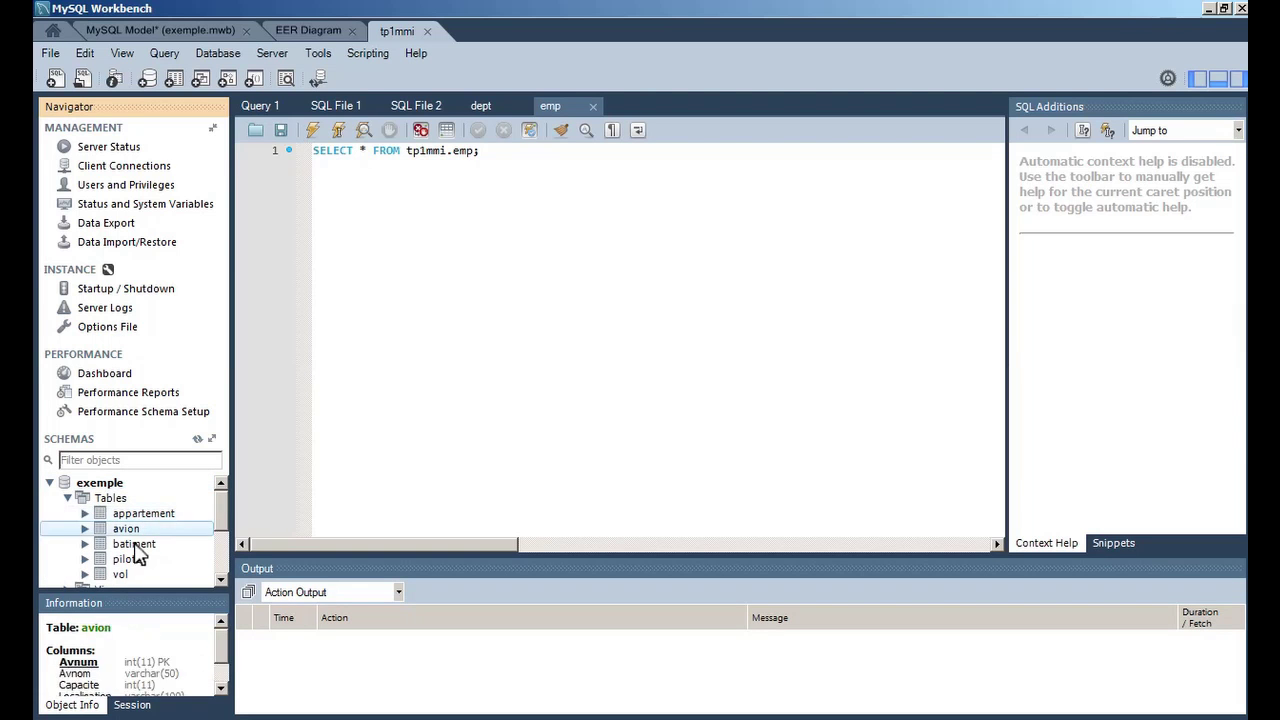
left_click(127, 561)
left_click(123, 576)
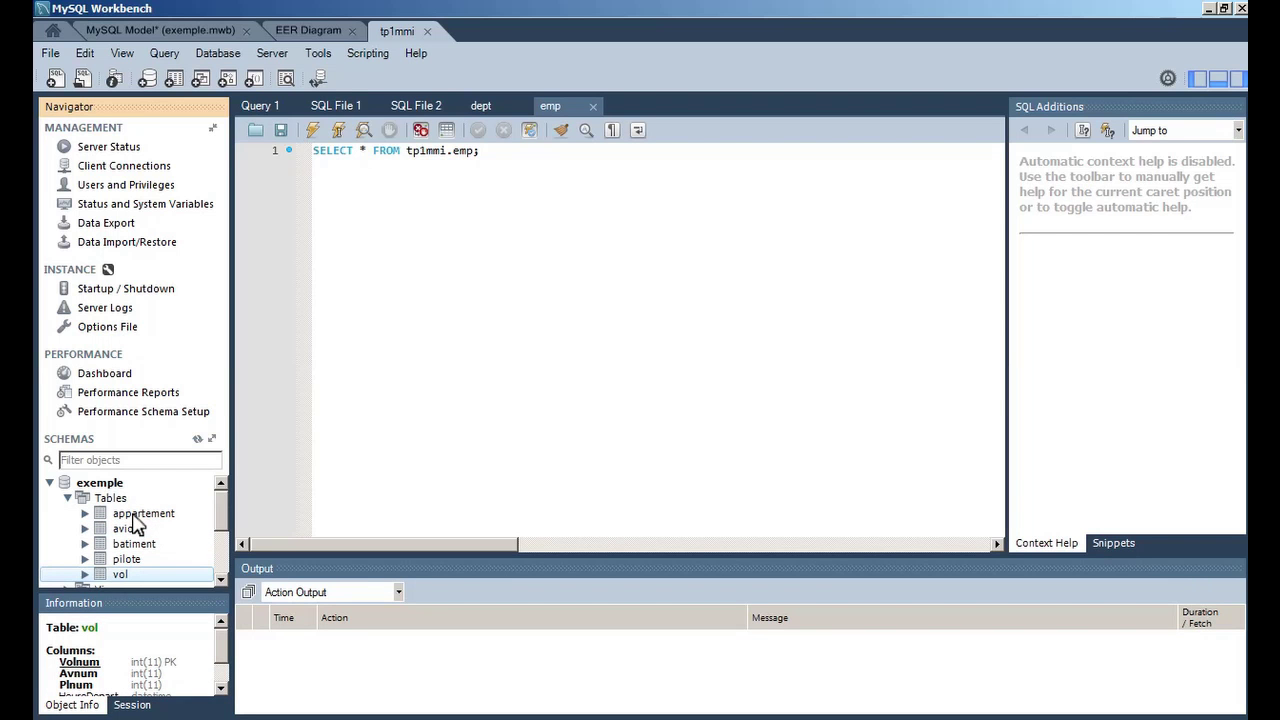
left_click(85, 513)
left_click(102, 529)
left_click(185, 544)
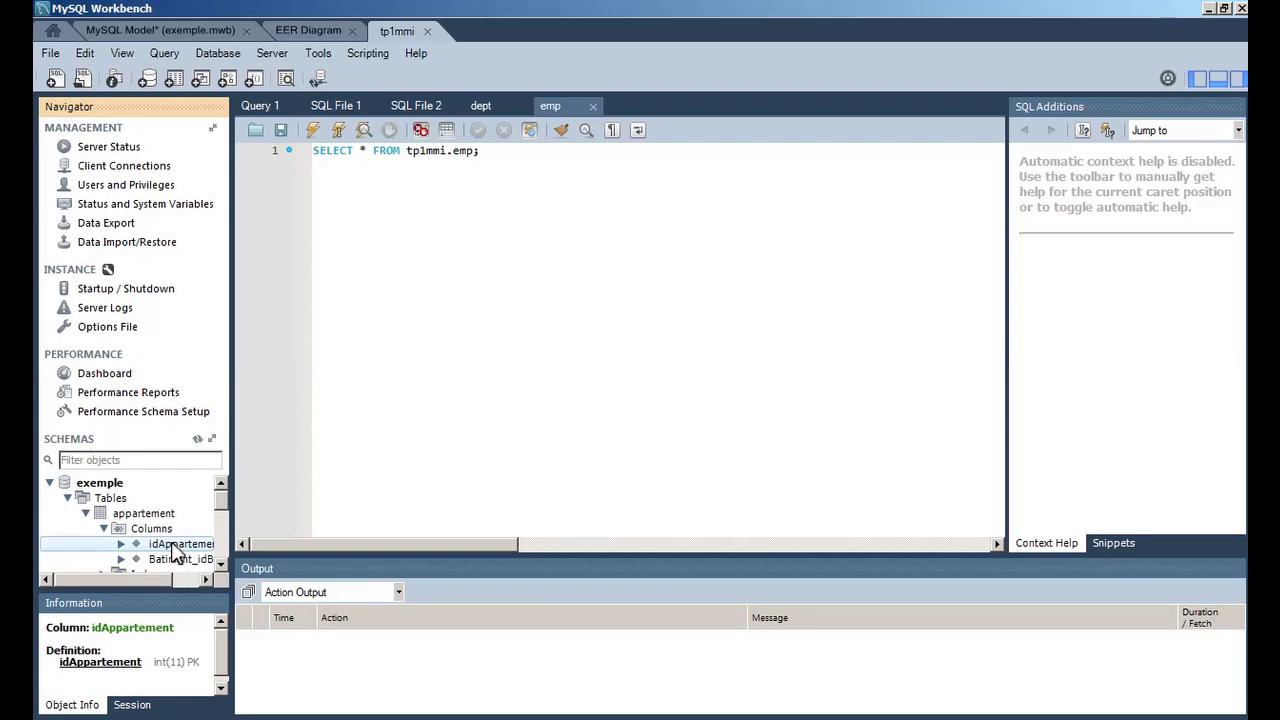
left_click_drag(188, 579, 169, 581)
left_click(103, 528)
left_click(86, 513)
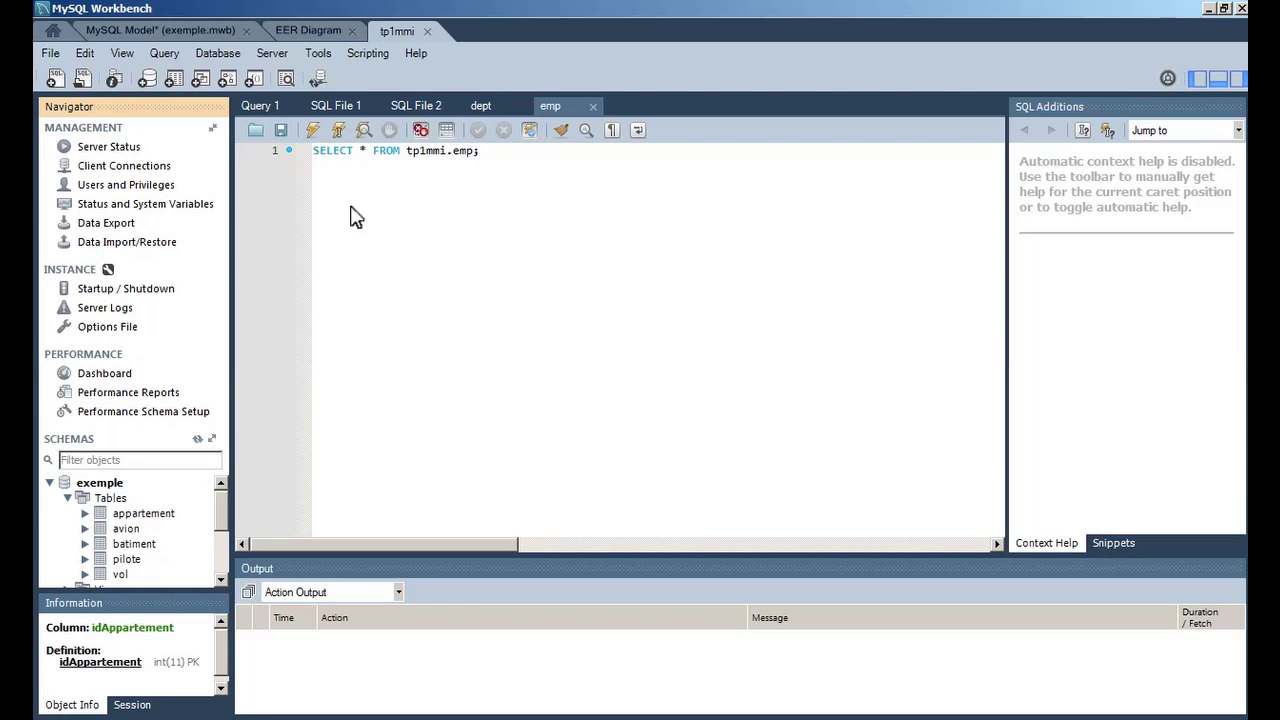
Rename the Appartement table in the EER diagram to Appartement_Residence, close its editor and save the model
left_click(318, 32)
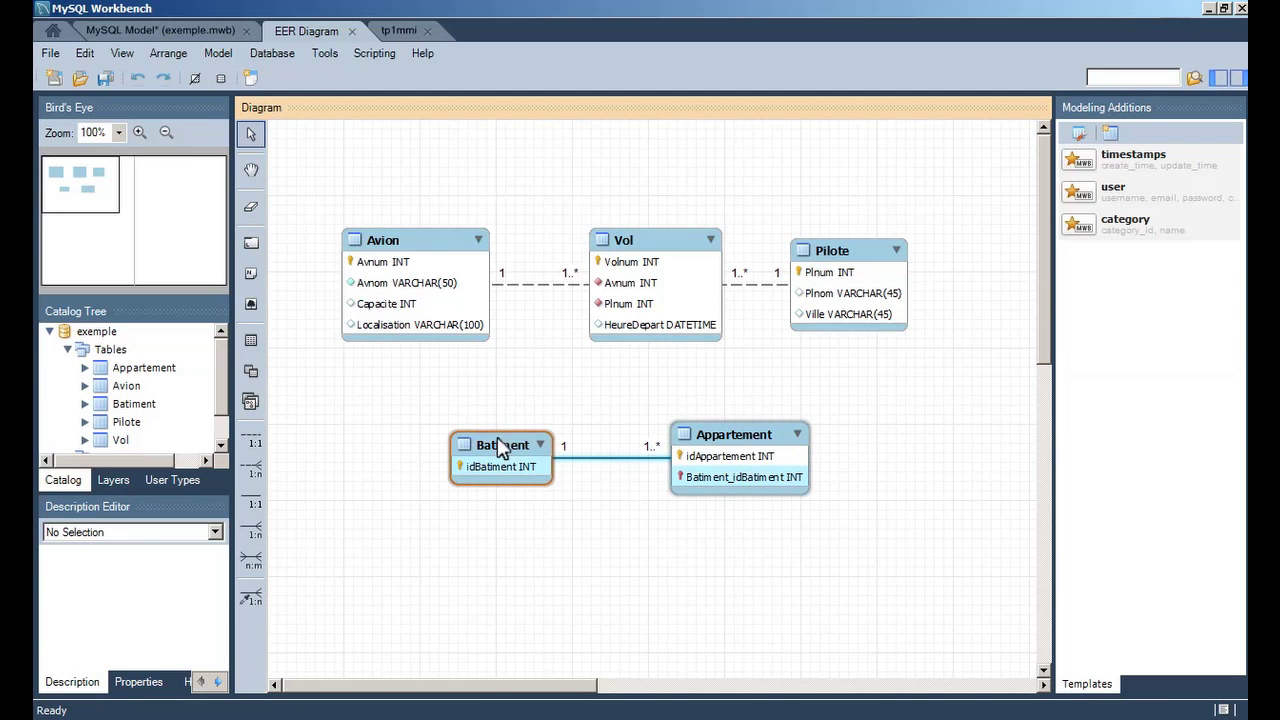
mouse_move(495, 448)
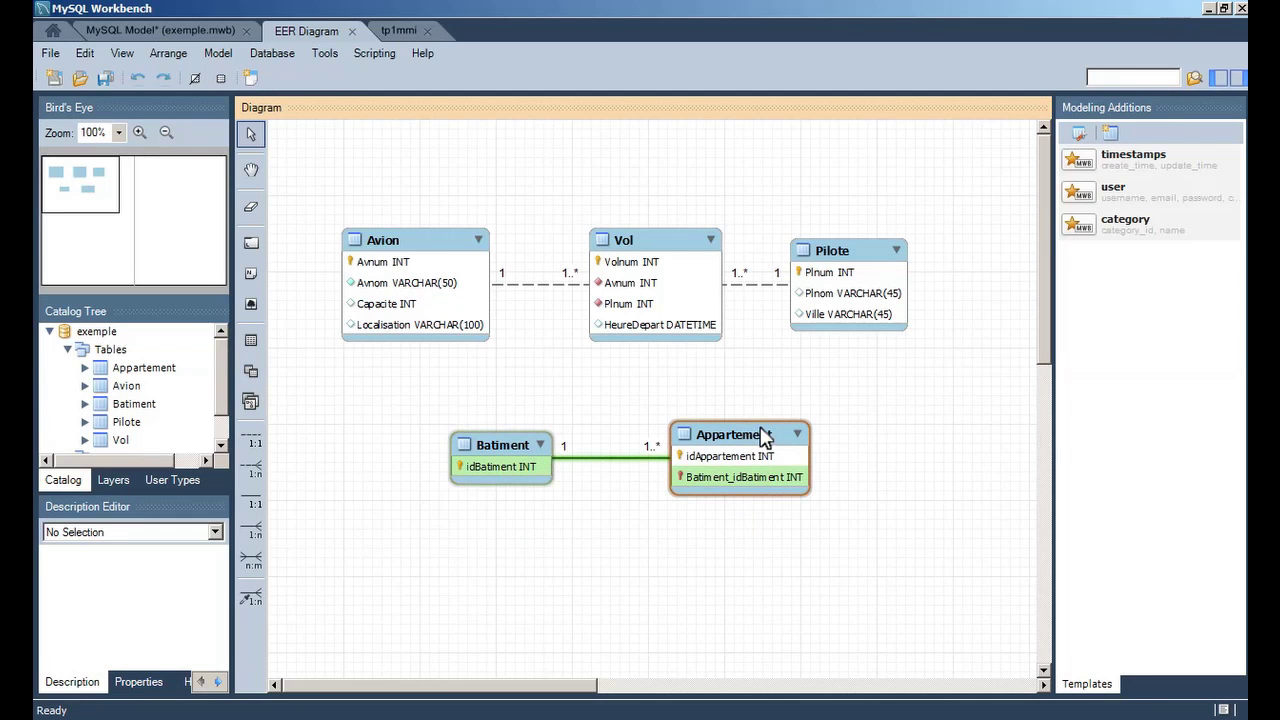
mouse_move(752, 440)
double_click(752, 440)
left_click(470, 454)
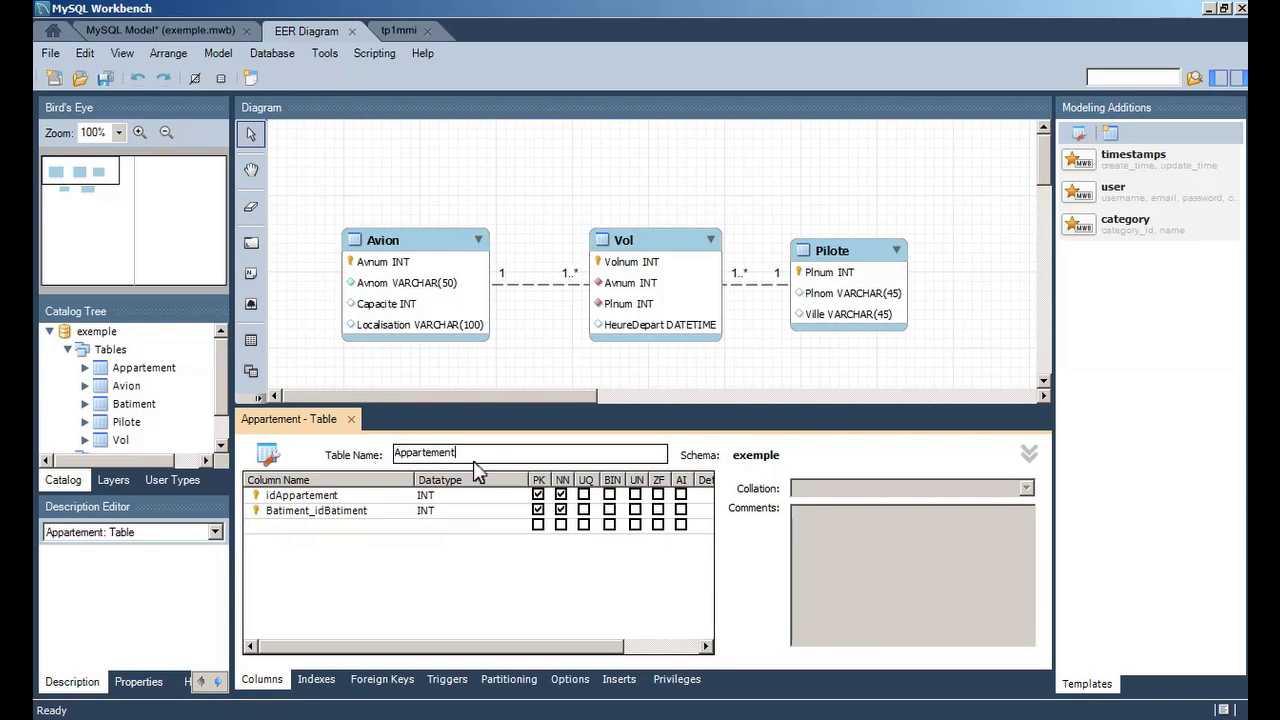
type("_Residence")
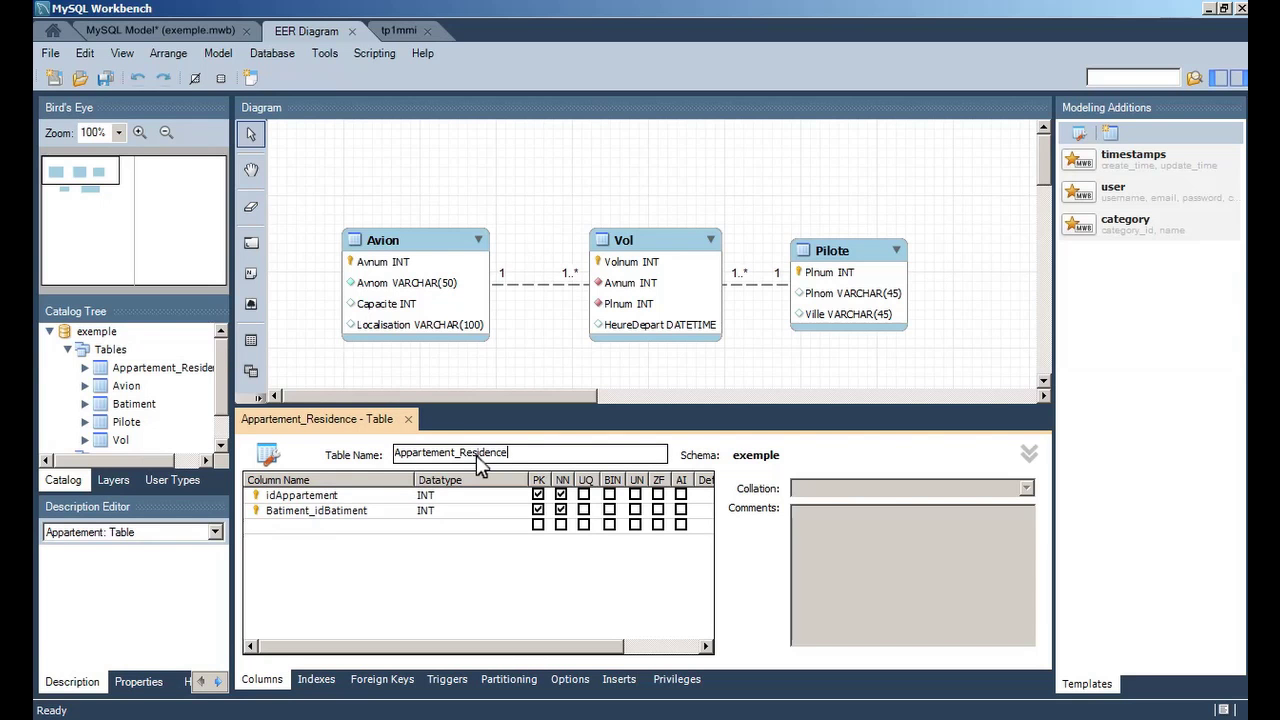
left_click(408, 419)
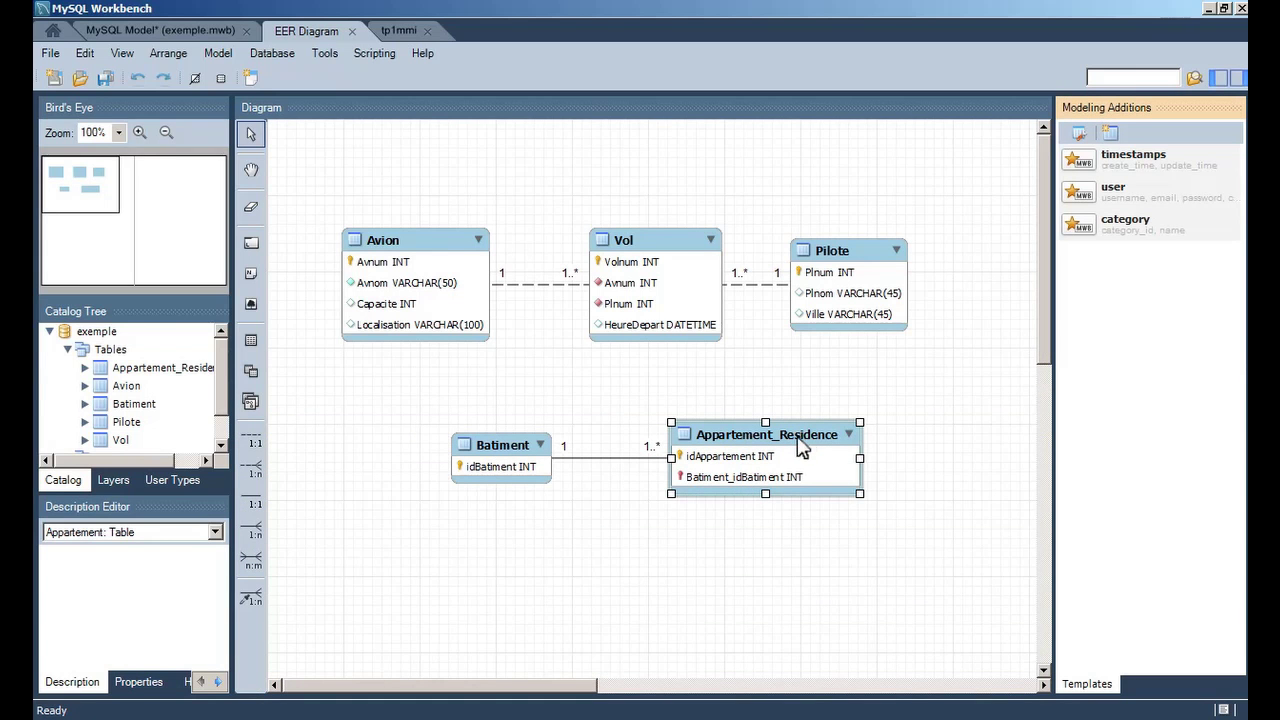
left_click(50, 55)
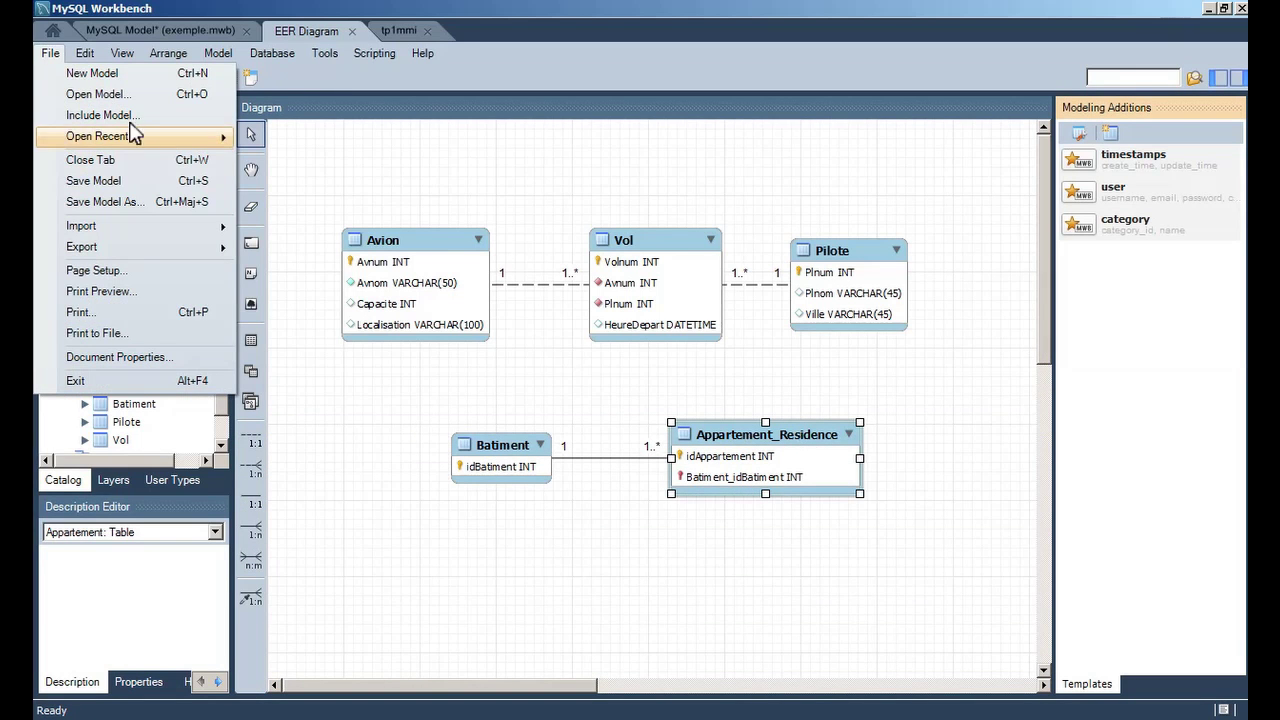
left_click(121, 178)
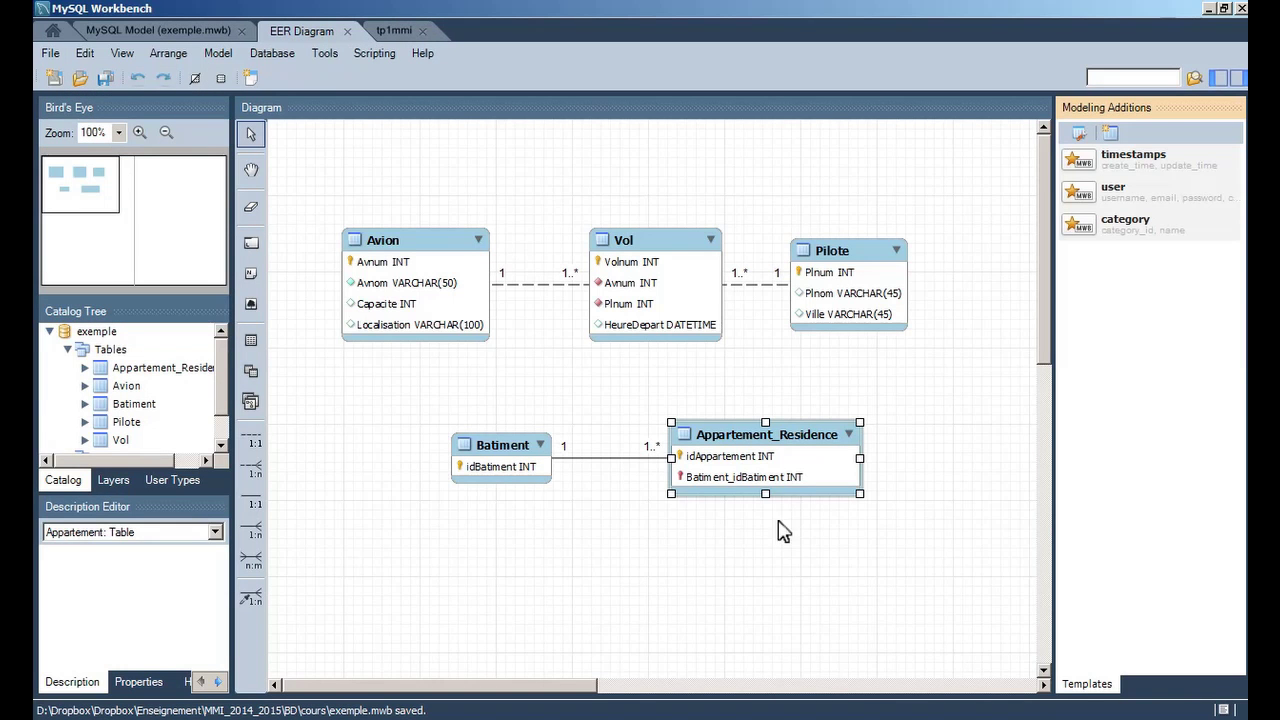
Run Synchronize Model through the tp1mmi connection for the exemple schema up to the list of model and database differences
mouse_move(807, 482)
left_click(279, 54)
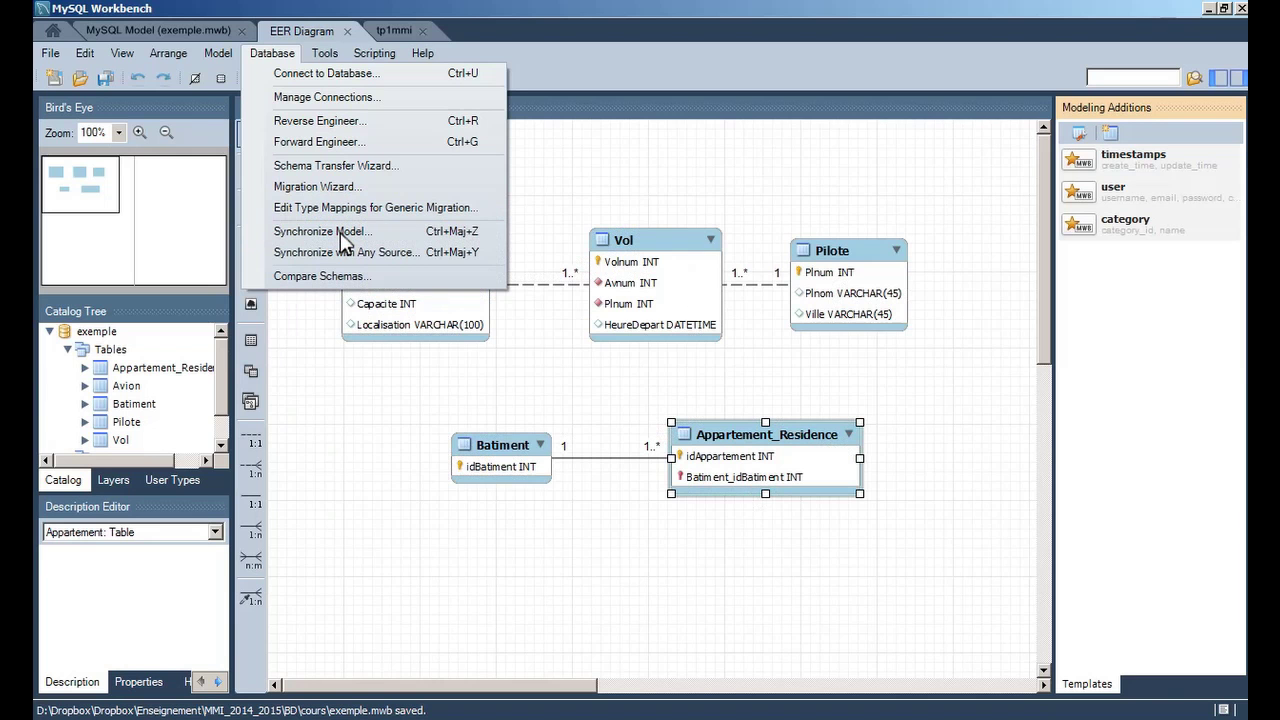
left_click(341, 231)
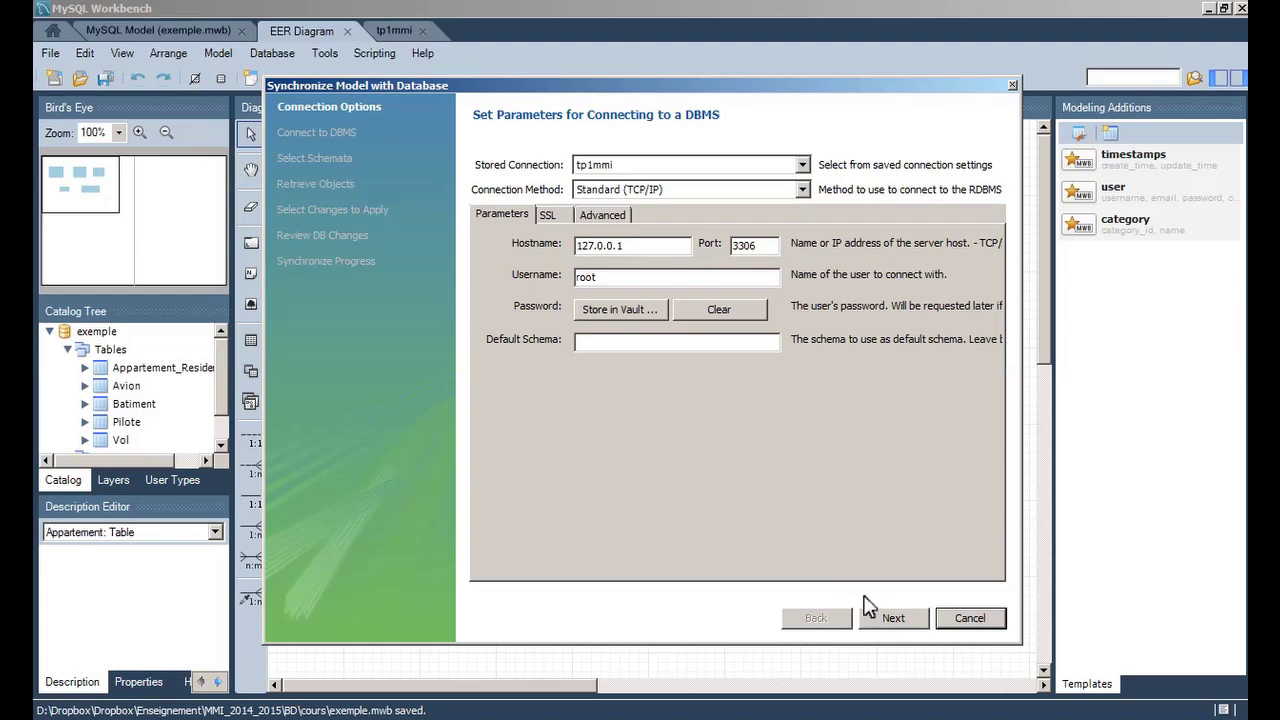
left_click(895, 619)
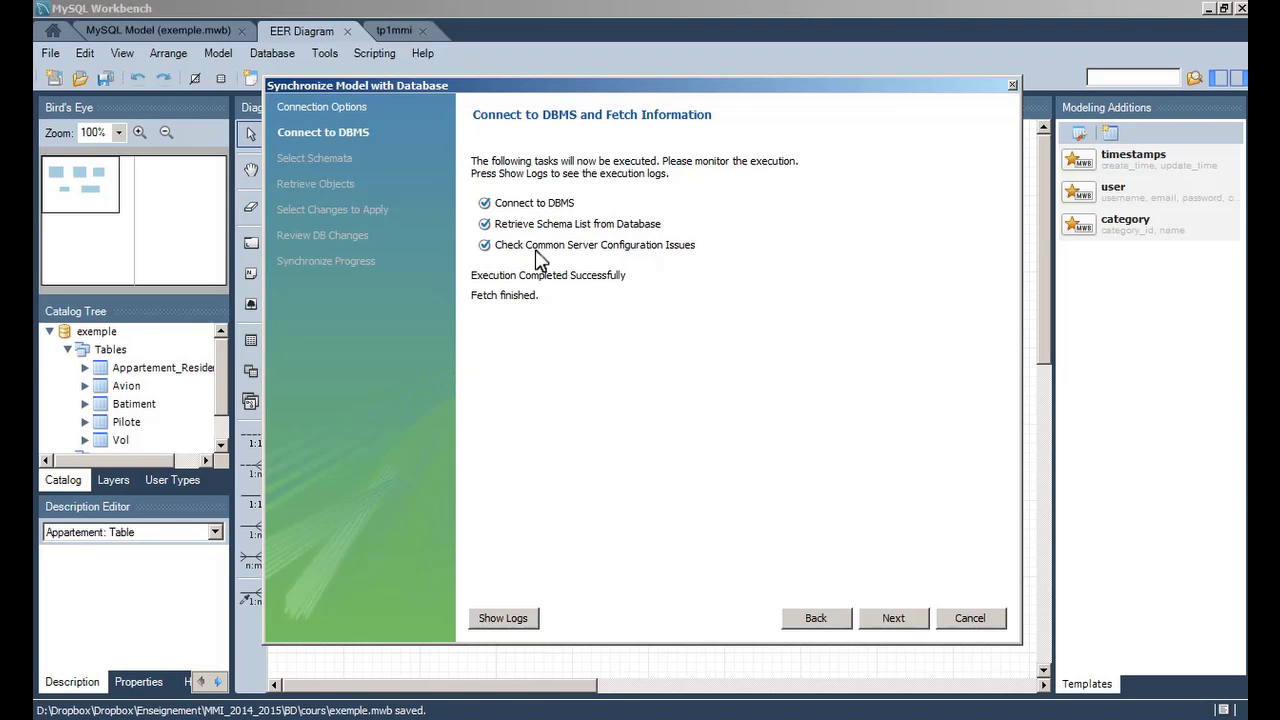
left_click(893, 620)
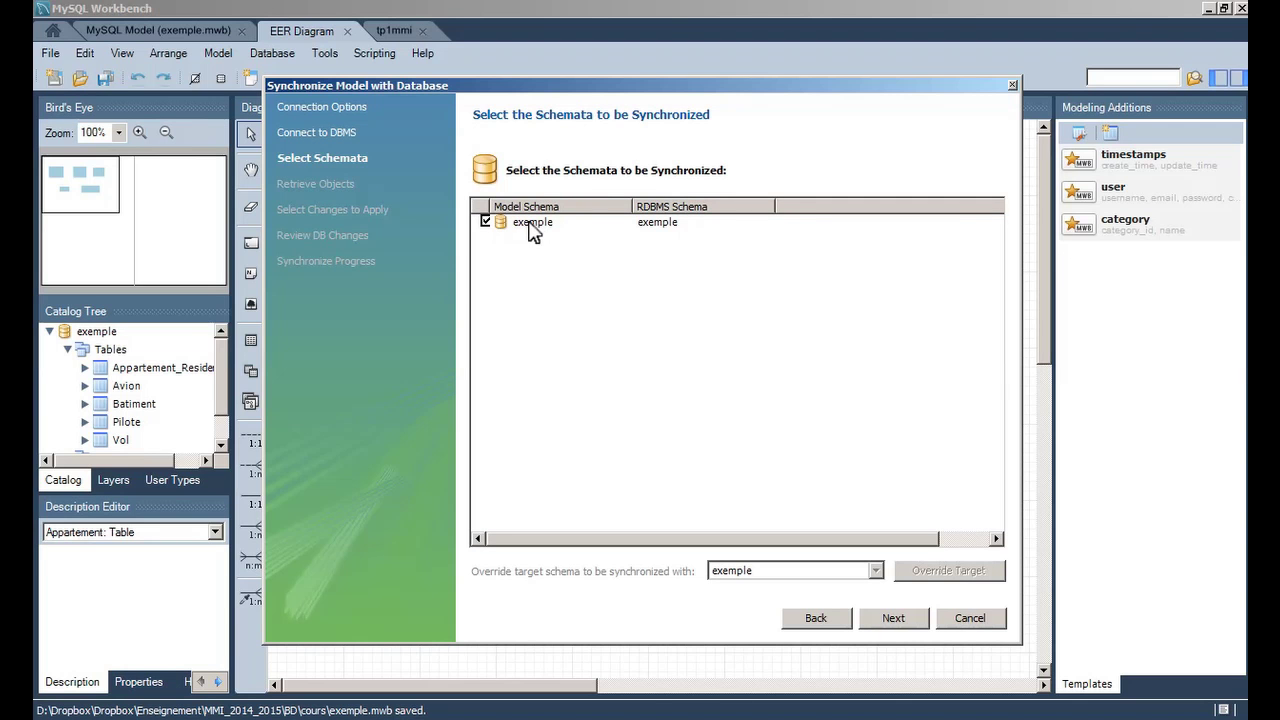
left_click(894, 619)
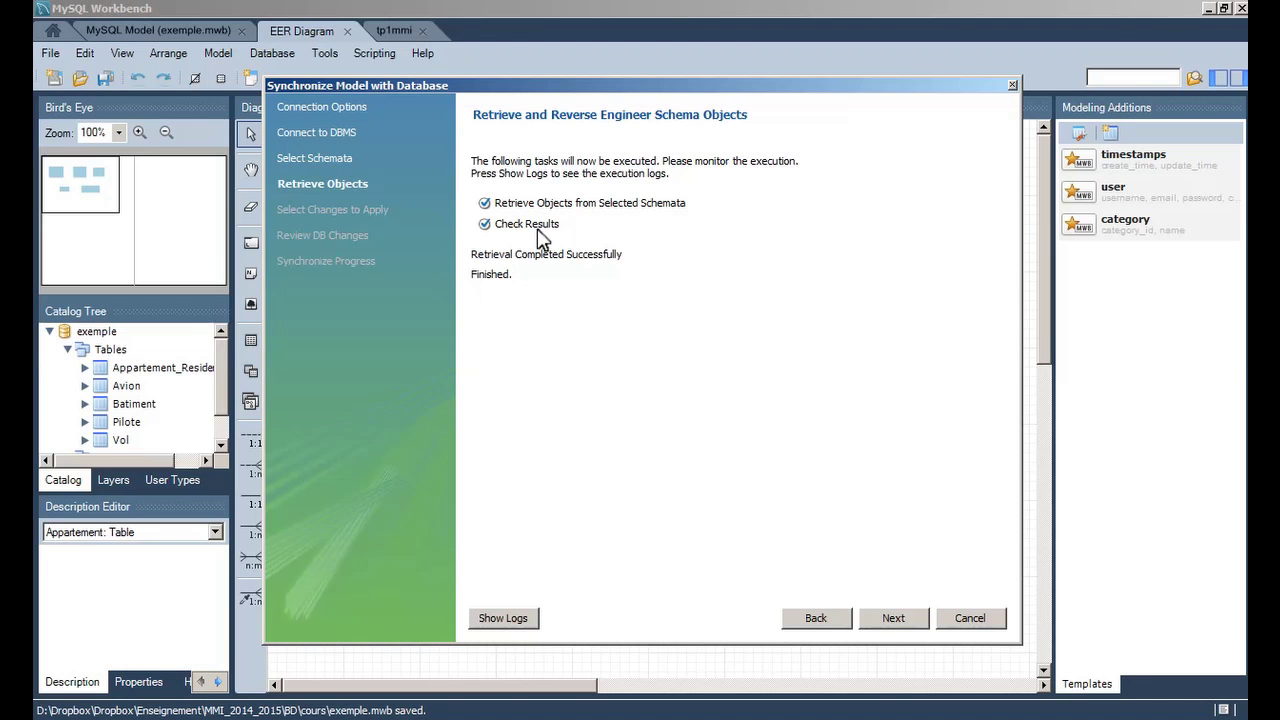
left_click(894, 620)
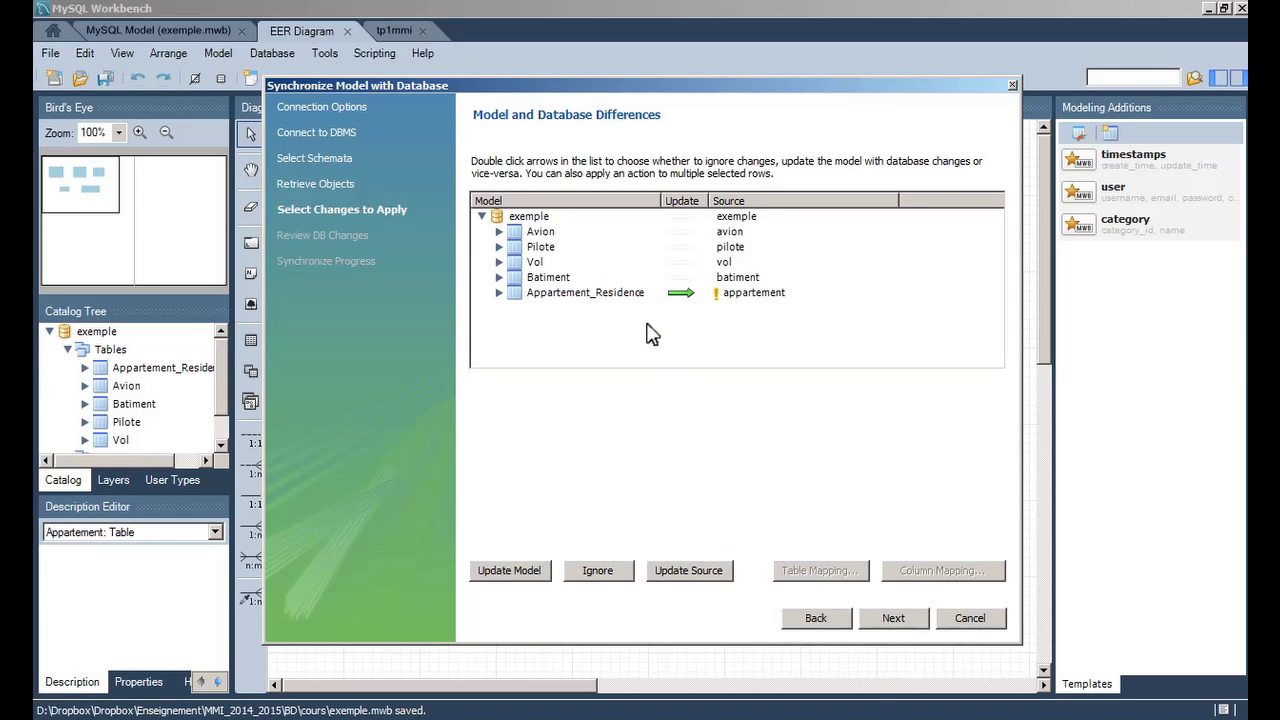
Check the differences for the exemple schema and each of its tables, ending with the Appartement_Residence change
left_click(533, 218)
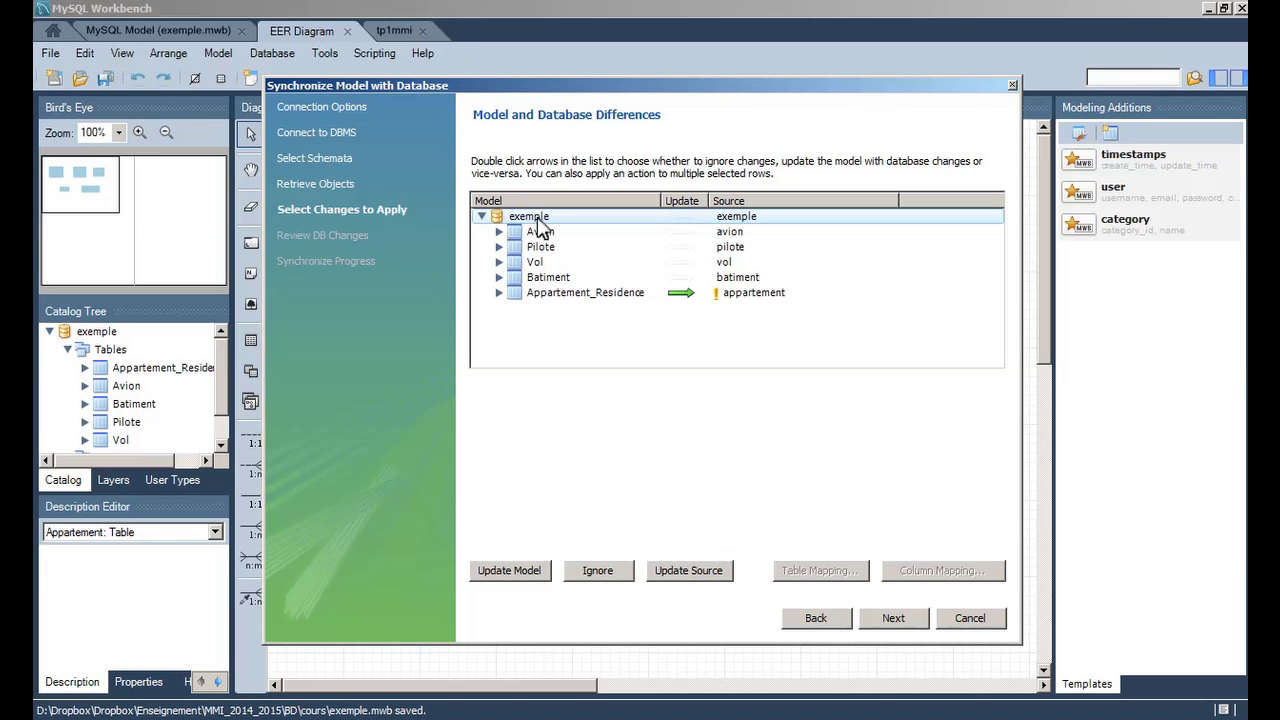
left_click(540, 234)
left_click(540, 247)
left_click(538, 262)
left_click(545, 278)
left_click(557, 295)
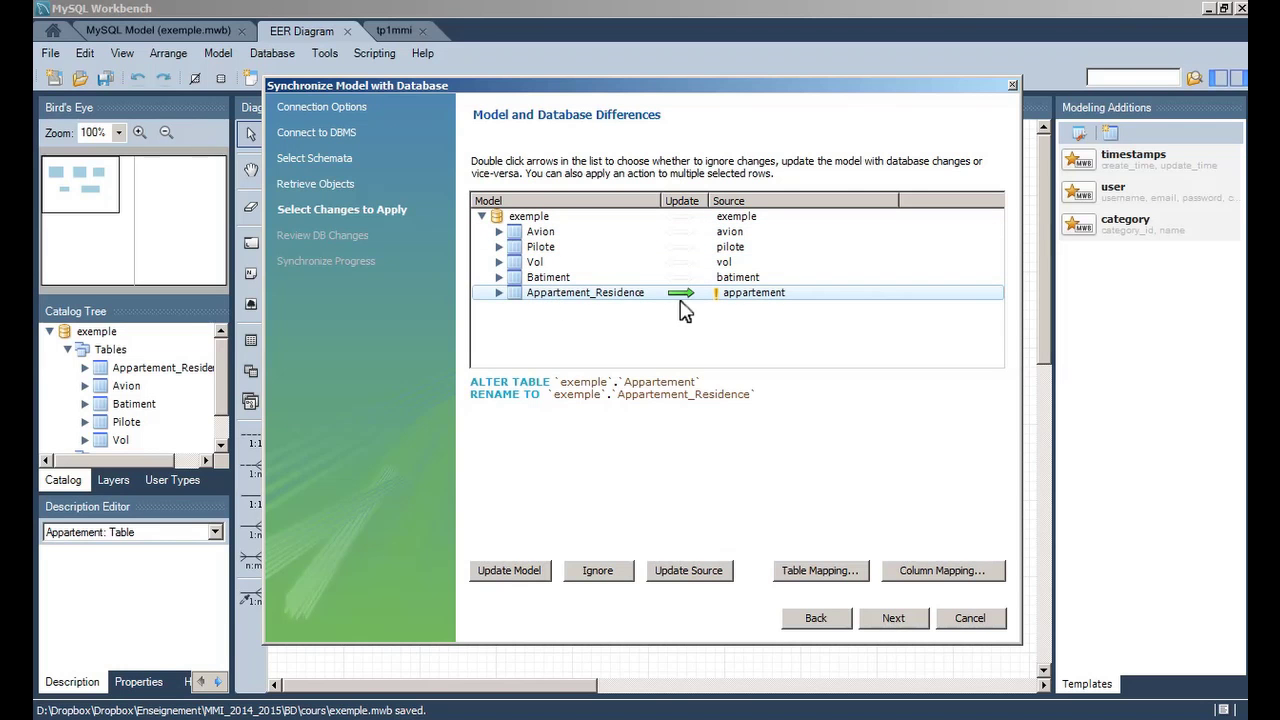
Check the remaining tables in the differences list and examine the ALTER TABLE statement that renames Appartement to Appartement_Residence
left_click(730, 234)
left_click(734, 248)
left_click(736, 263)
left_click(737, 277)
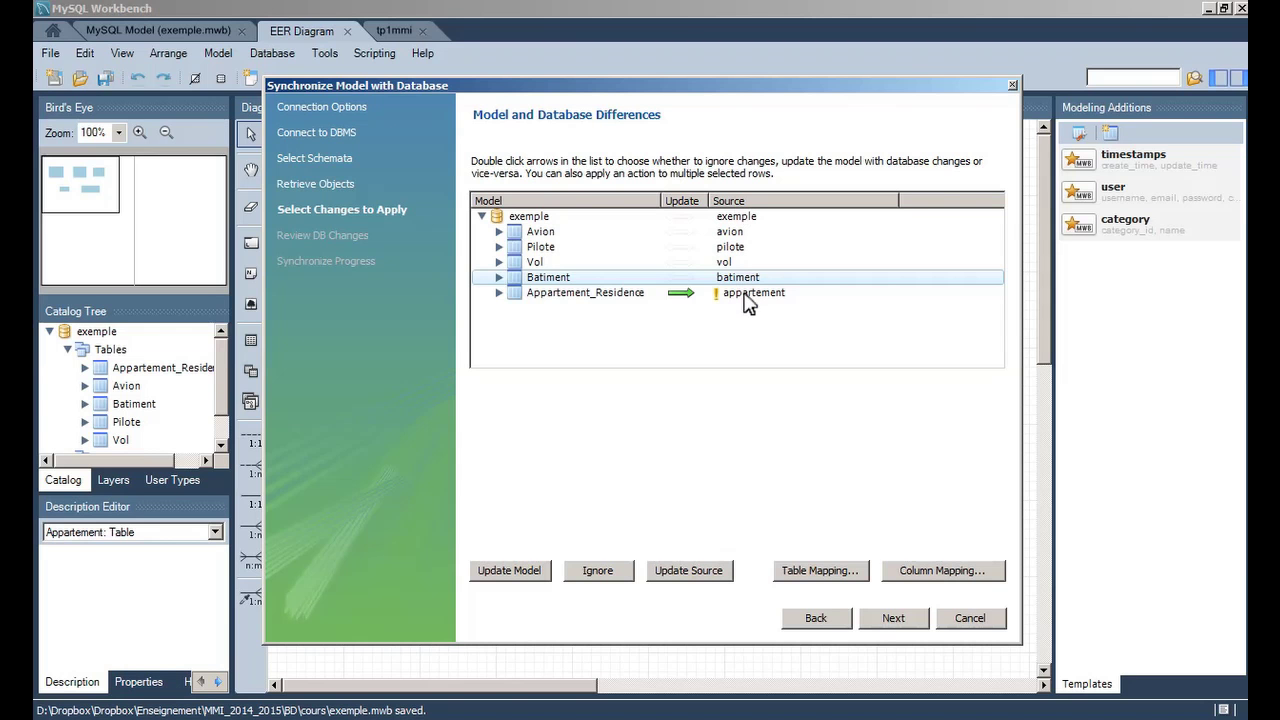
left_click(749, 296)
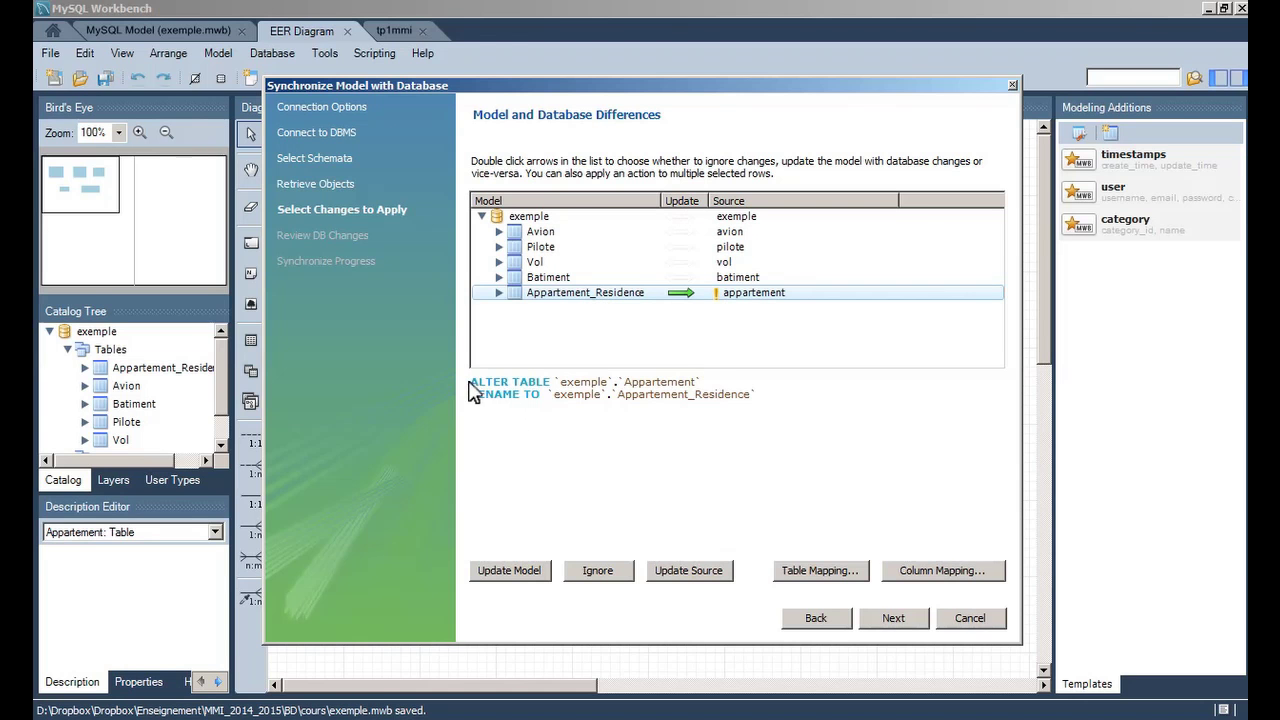
left_click_drag(476, 390, 778, 408)
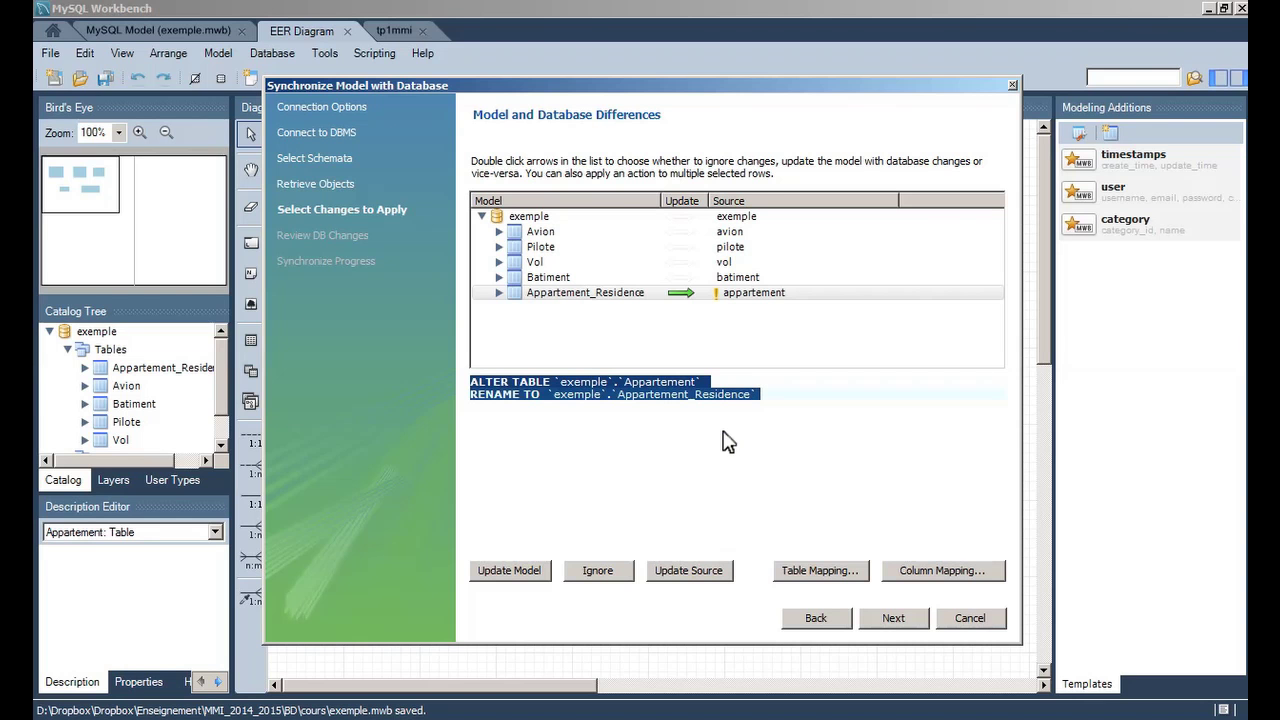
left_click(770, 418)
left_click_drag(565, 384, 695, 386)
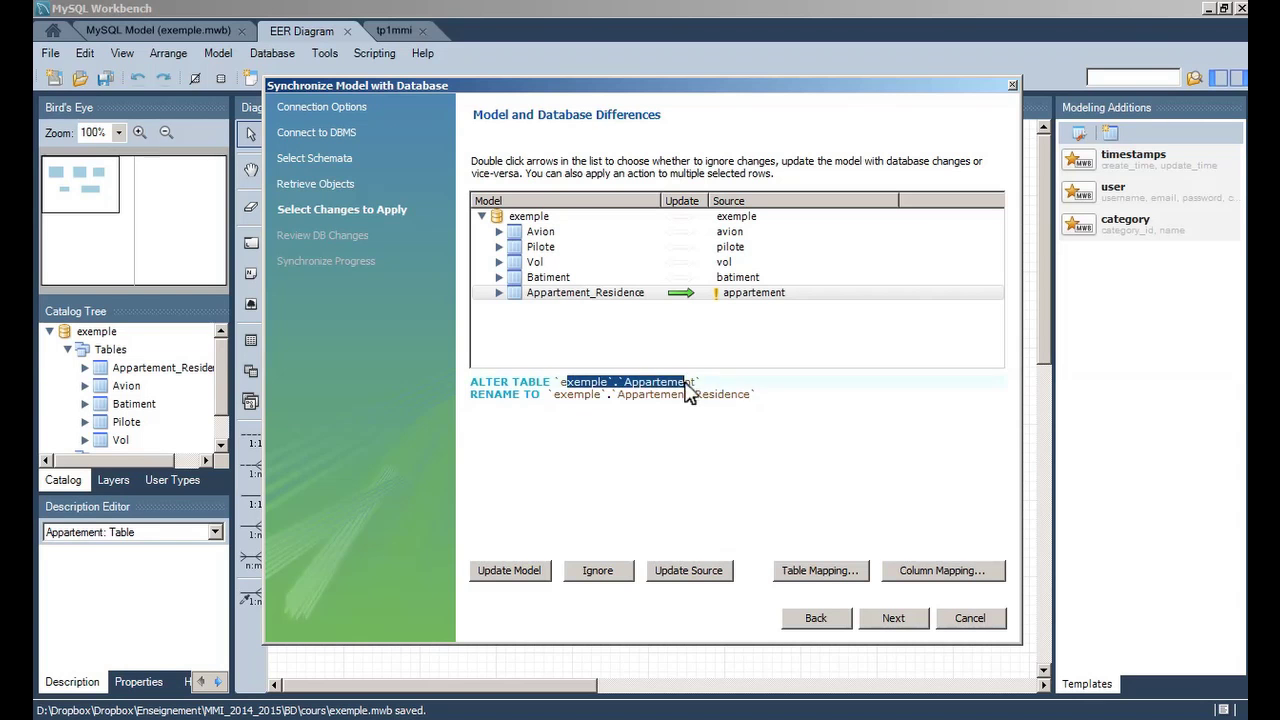
left_click_drag(472, 395, 748, 414)
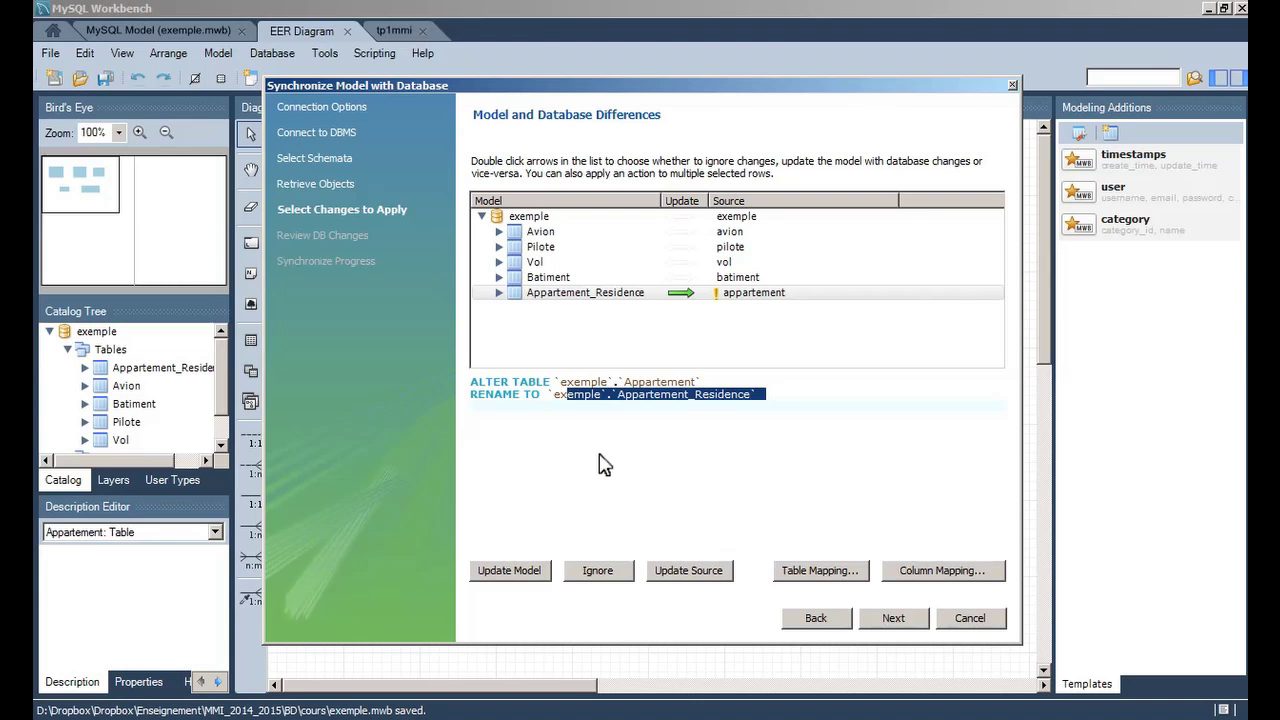
Preview the synchronization script, execute it on the database and close the Synchronize Model wizard
left_click(893, 618)
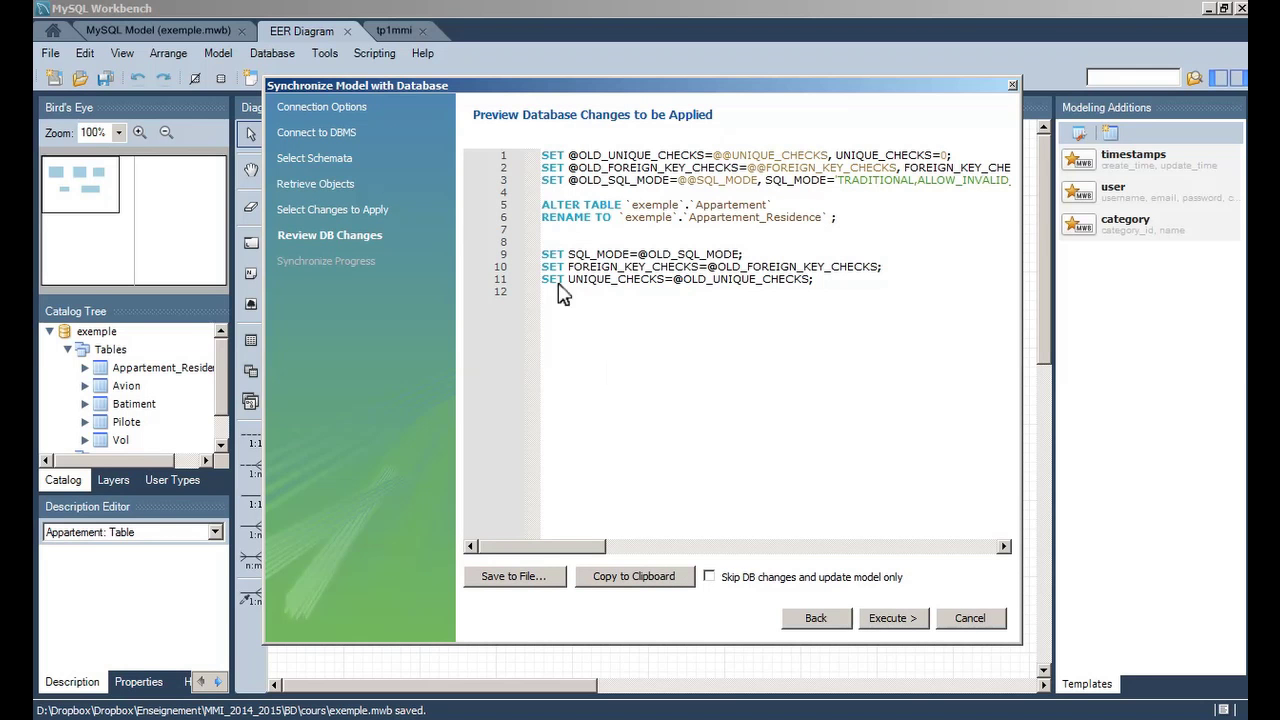
left_click_drag(543, 156, 874, 282)
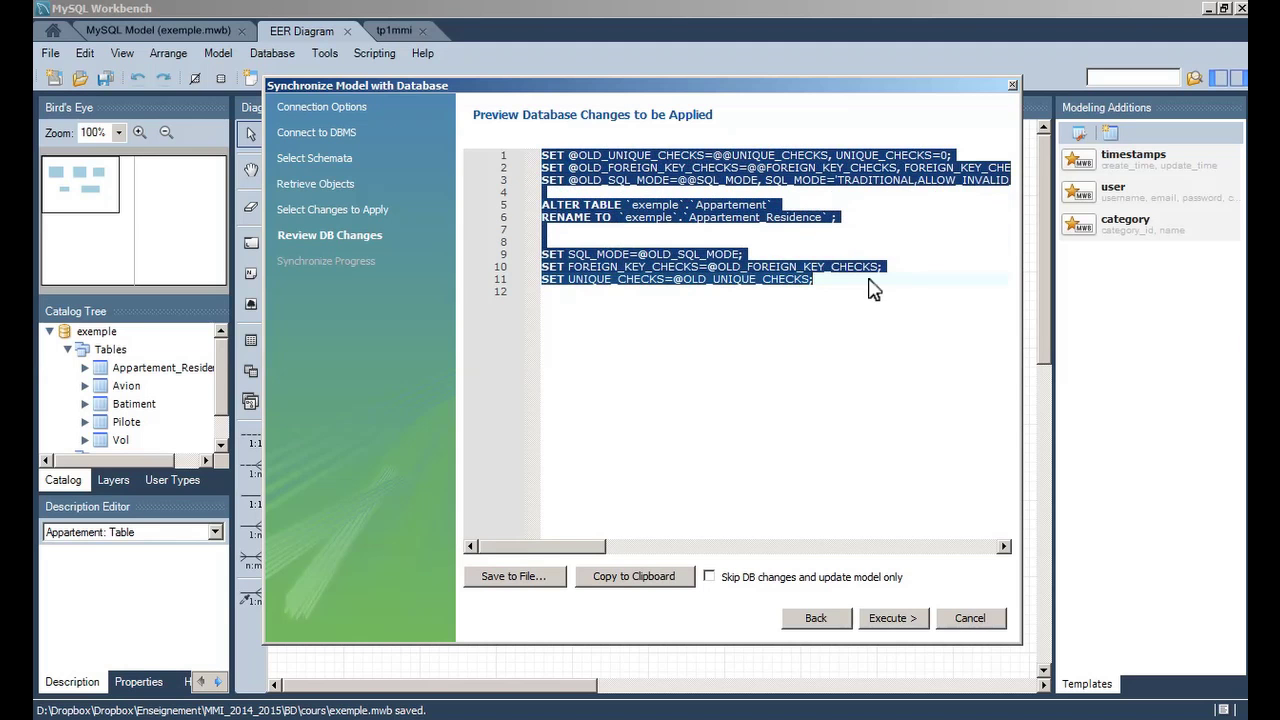
left_click(803, 234)
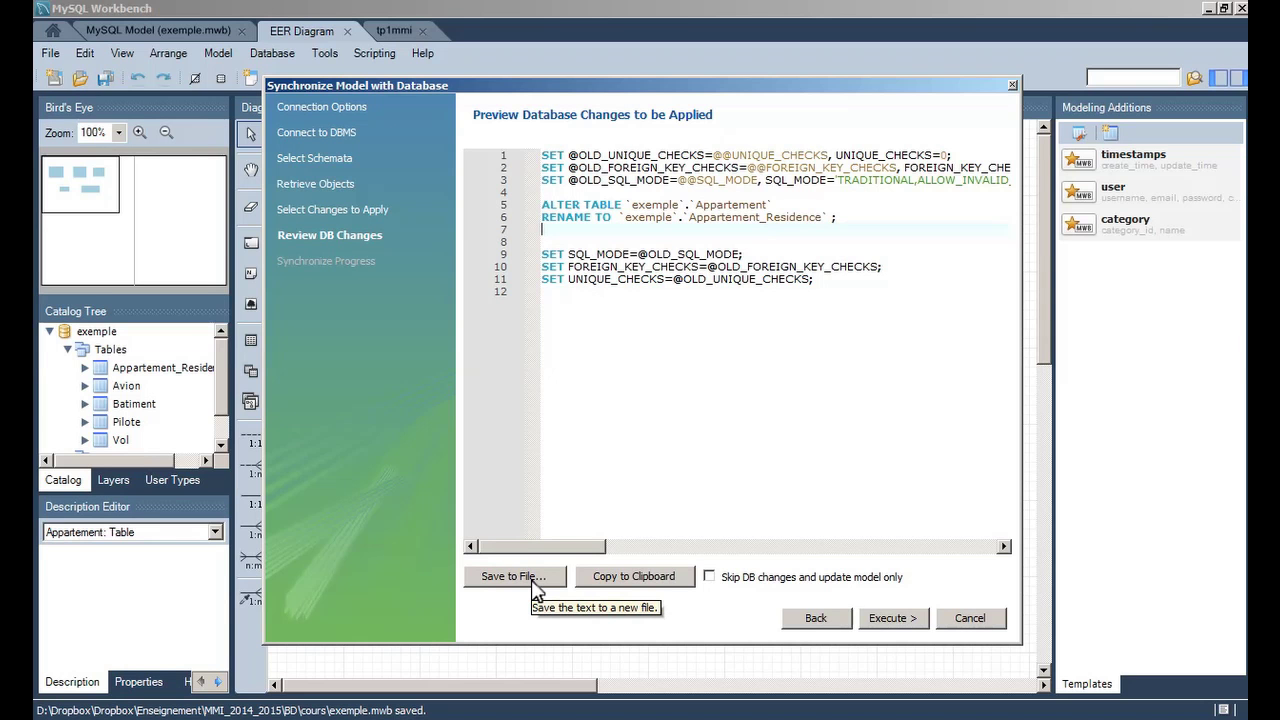
left_click(895, 619)
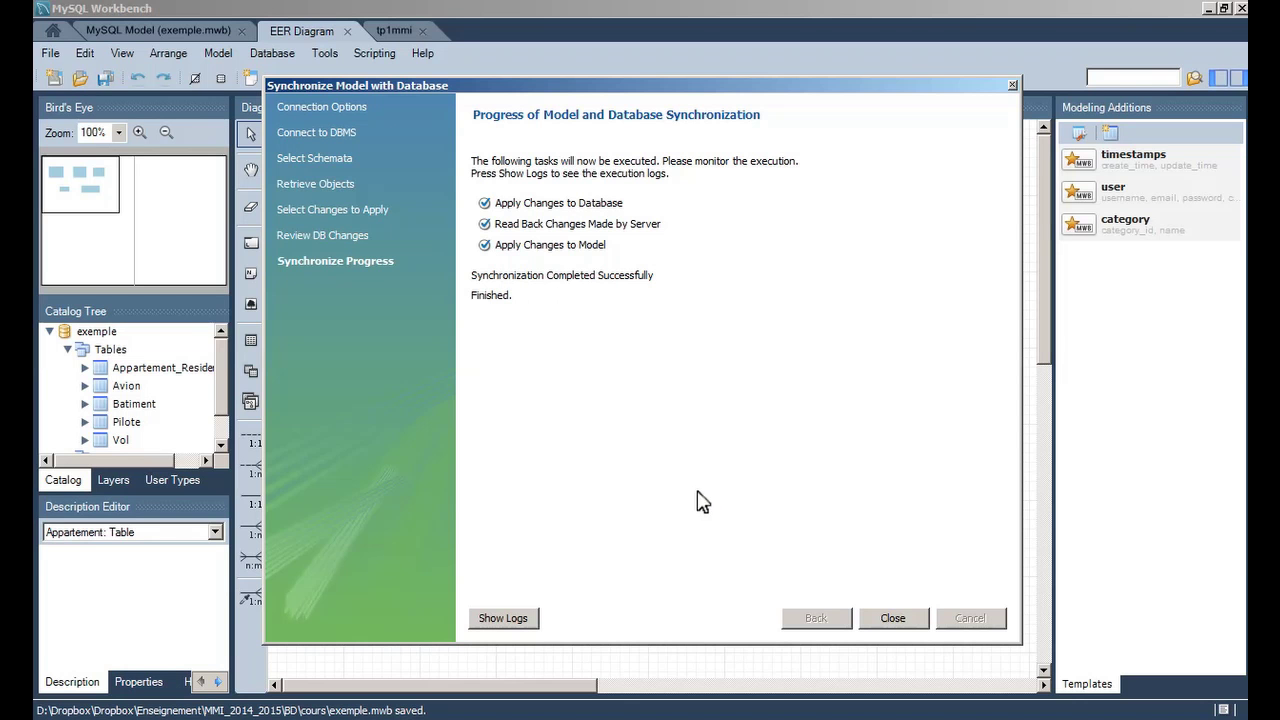
left_click(893, 618)
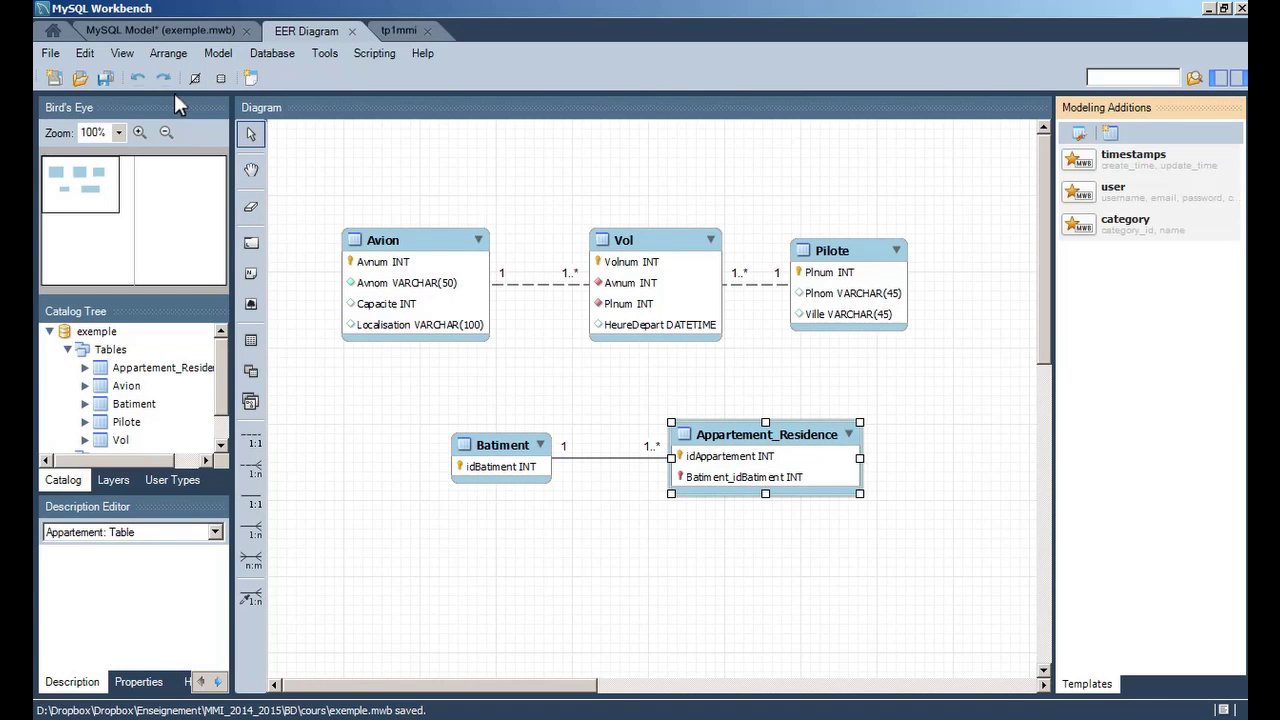
Refresh the schemas of the tp1mmi connection and check the appartement_residence table name in exemple, widening the navigator to read it fully
left_click(402, 28)
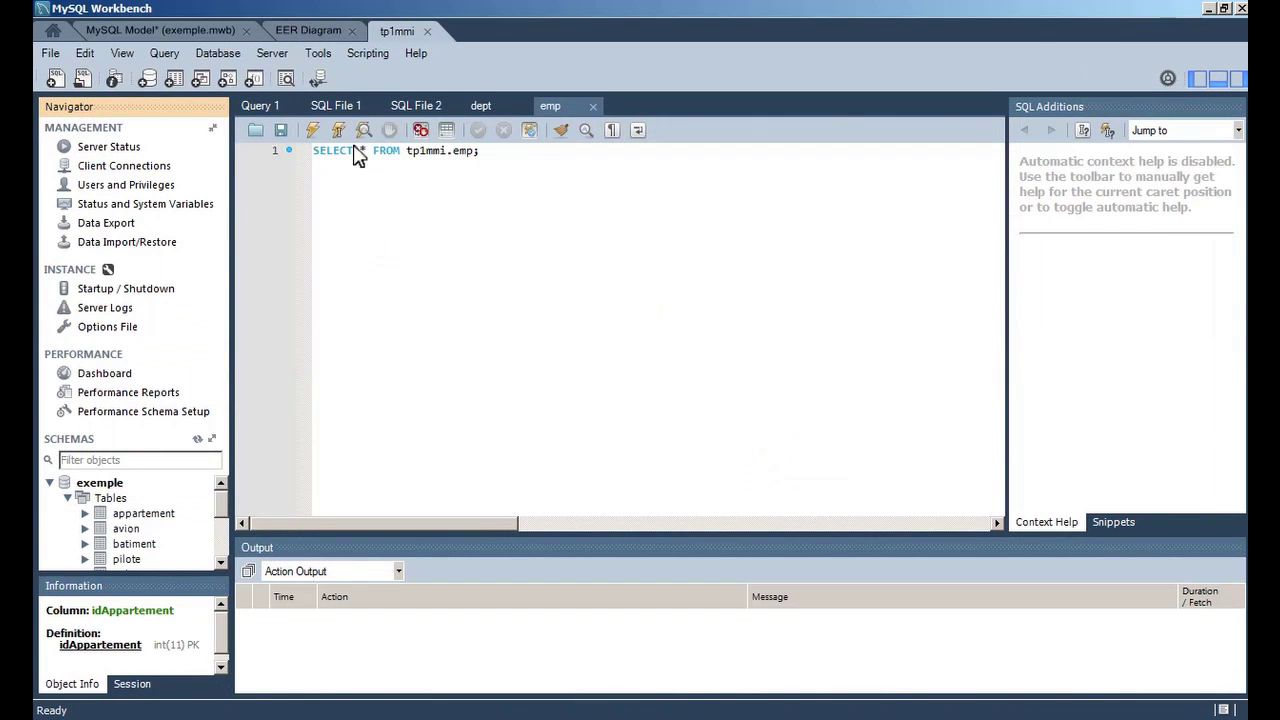
left_click(198, 440)
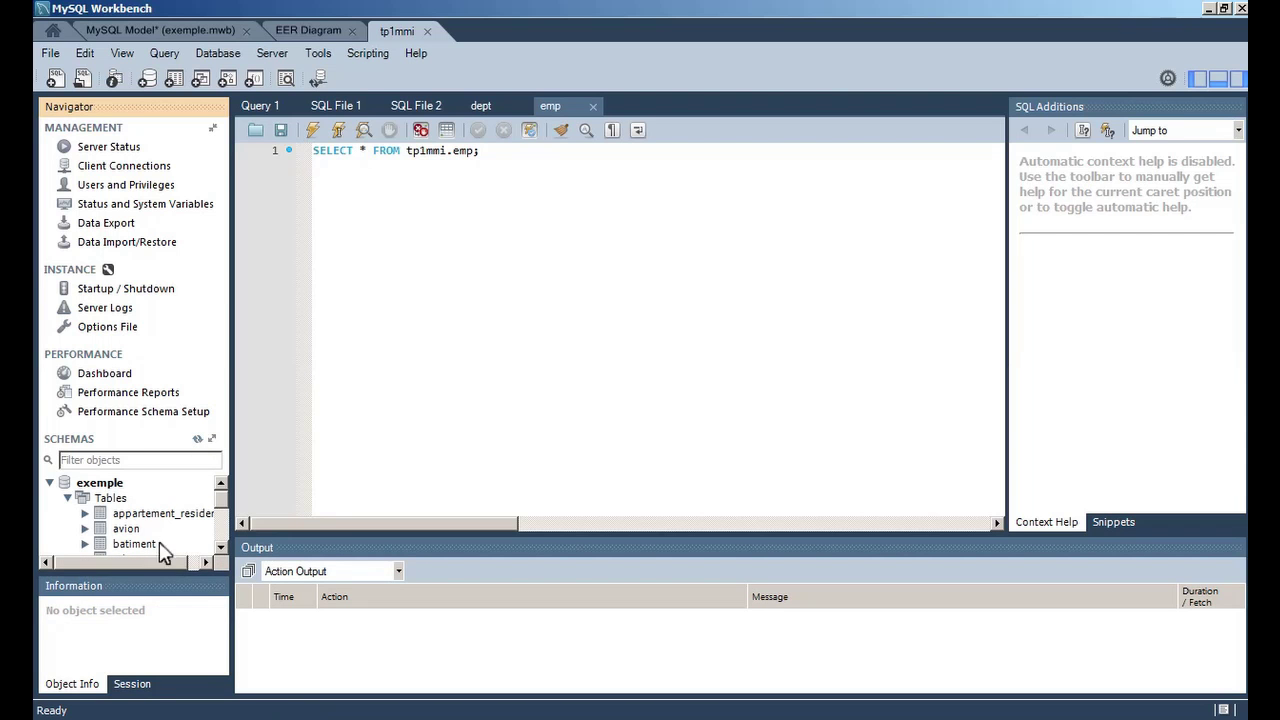
left_click(148, 514)
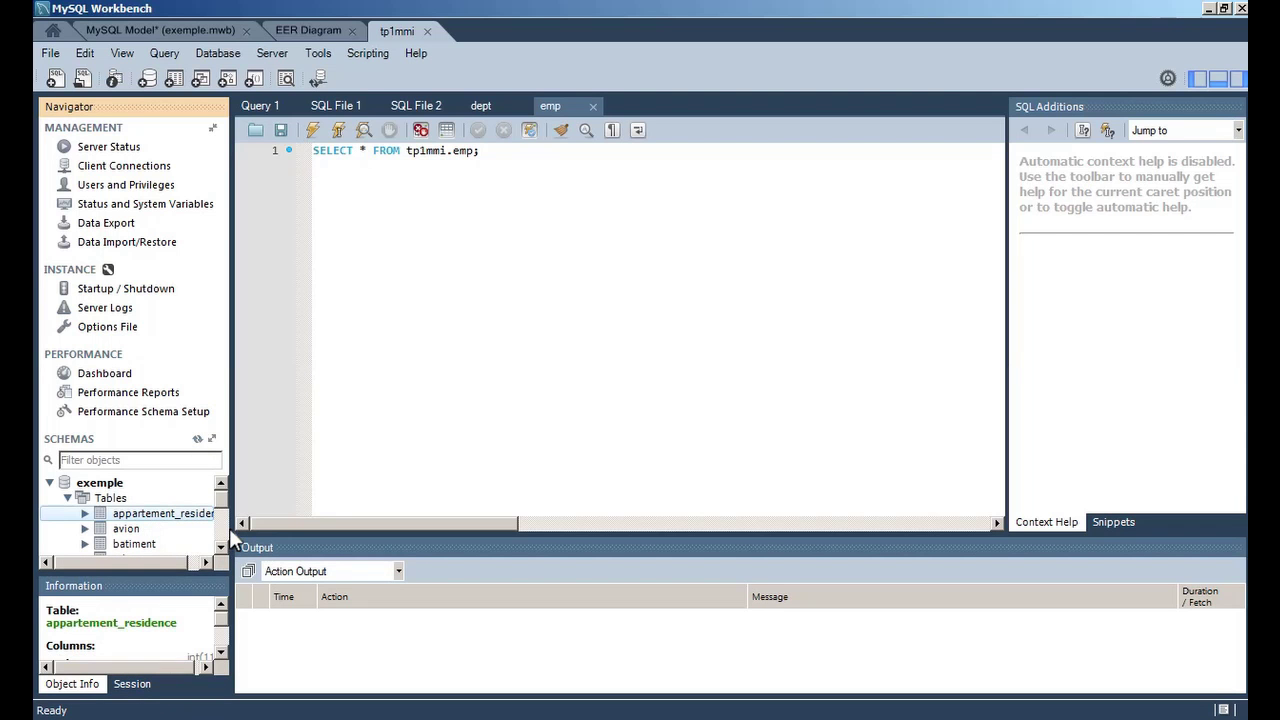
left_click_drag(233, 538, 285, 537)
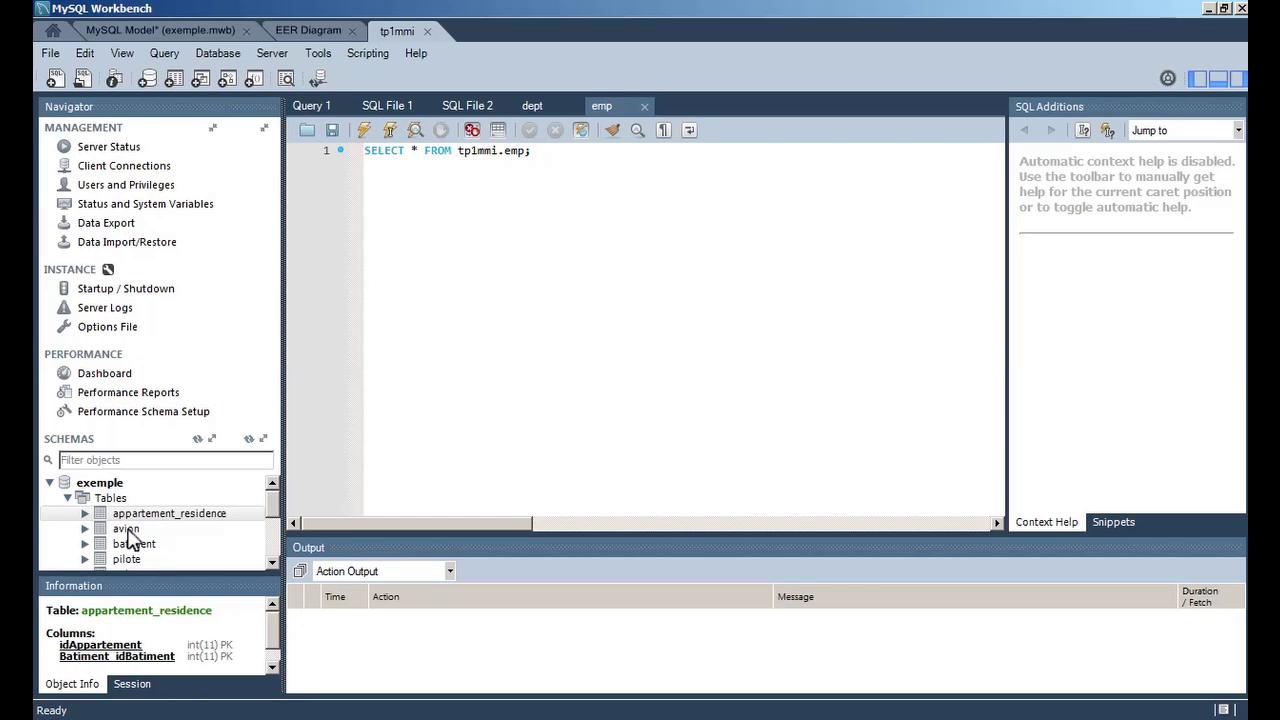
Open the avion table of the exemple schema for alteration and make its Capacite and Localisation columns Not Null
left_click(85, 528)
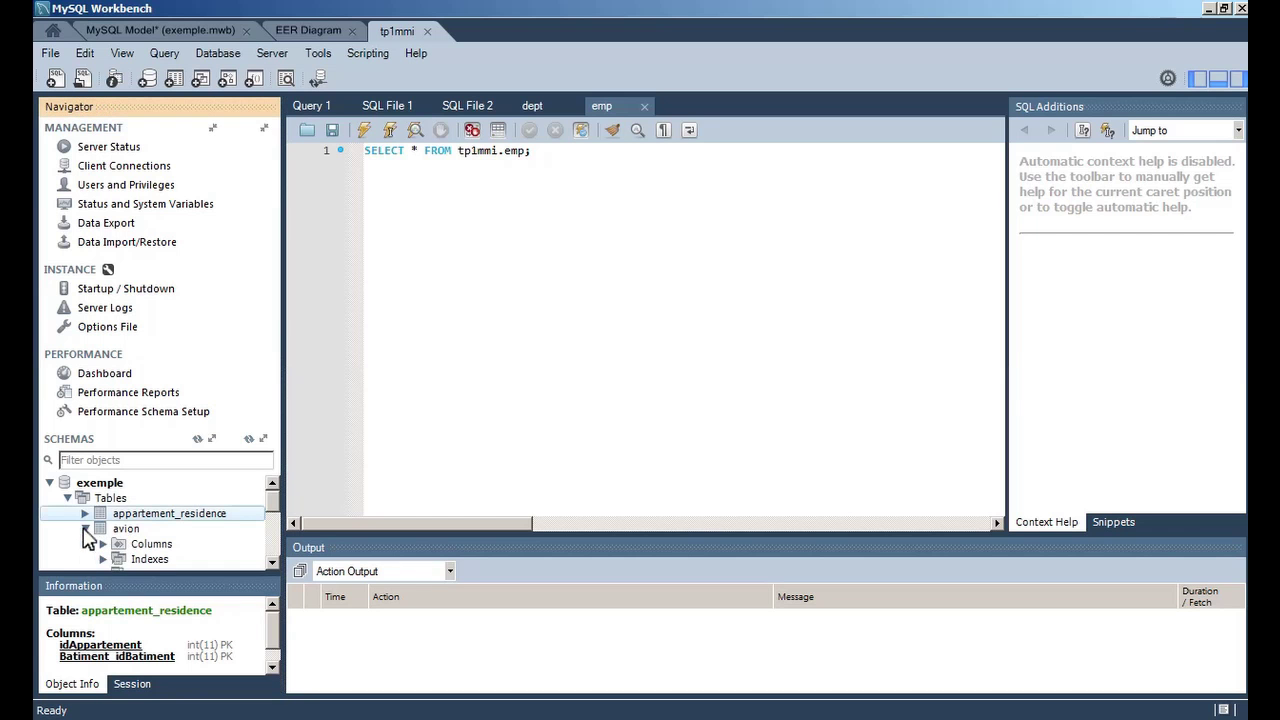
scroll(140, 532, "down", 1)
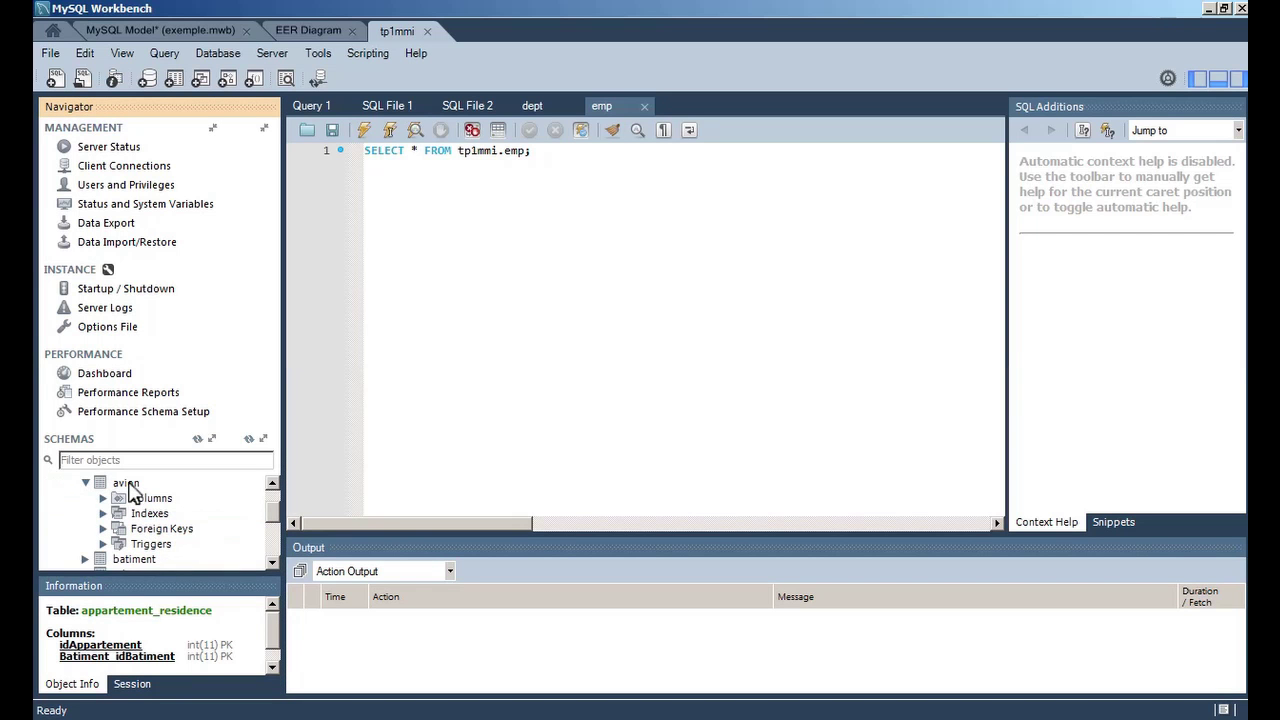
left_click(131, 486)
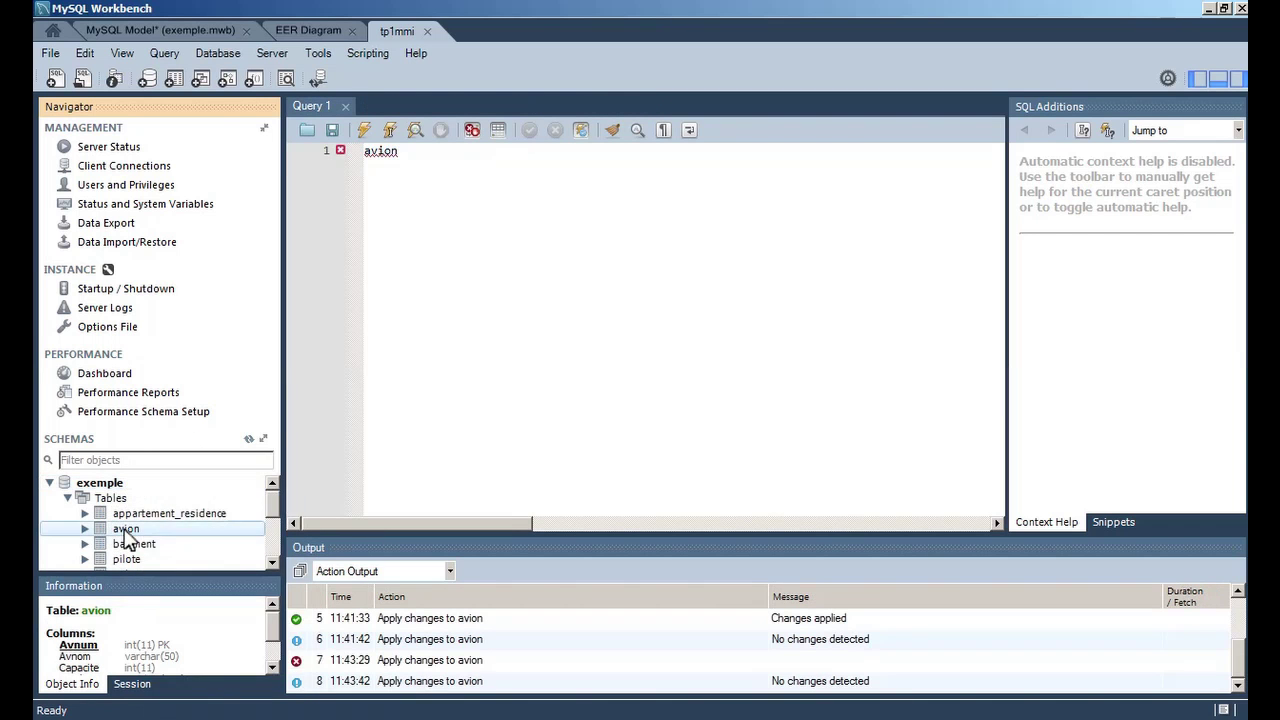
right_click(128, 529)
left_click(186, 590)
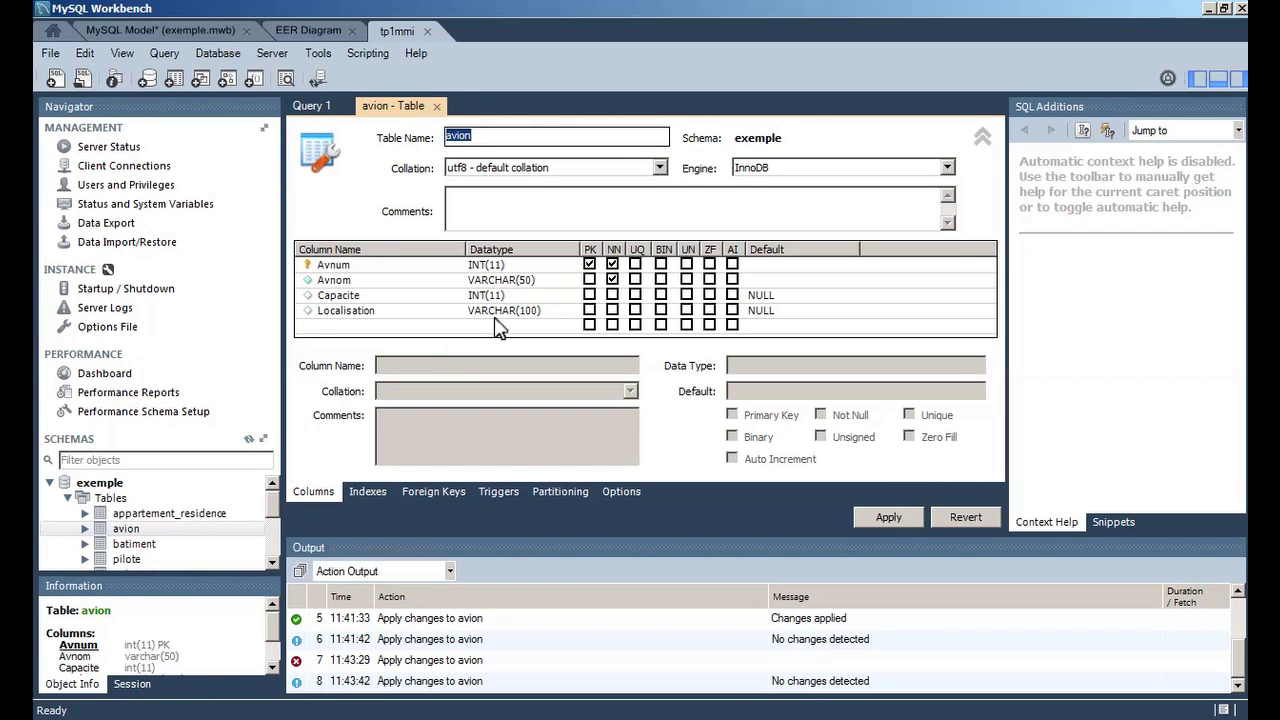
left_click(612, 295)
left_click(612, 310)
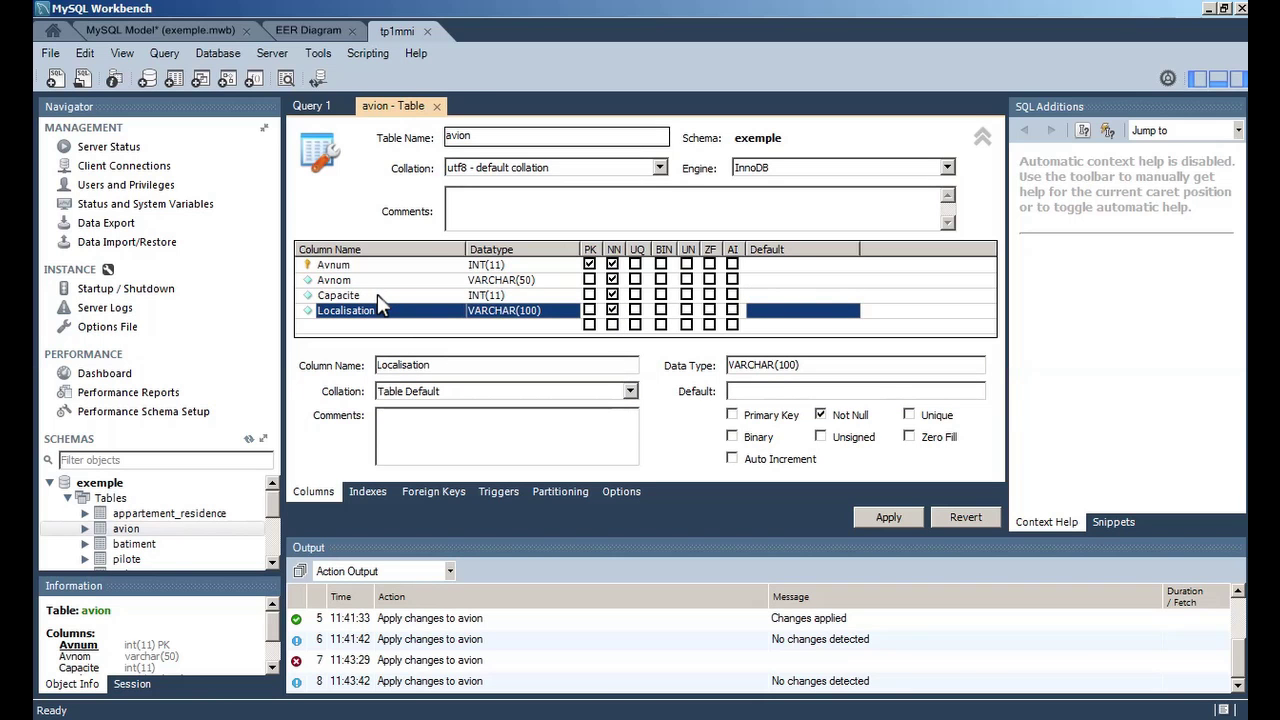
Review and apply the ALTER TABLE script for avion to the database, and close the table editor
left_click(895, 516)
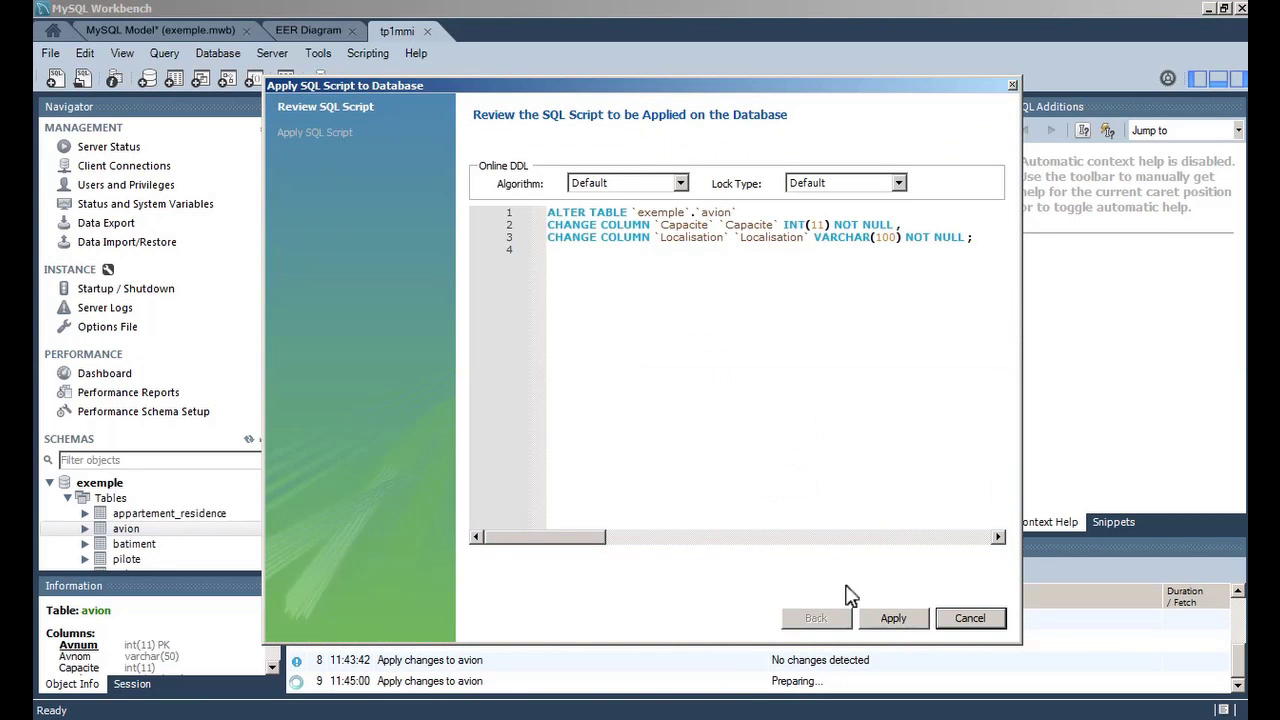
left_click(556, 254)
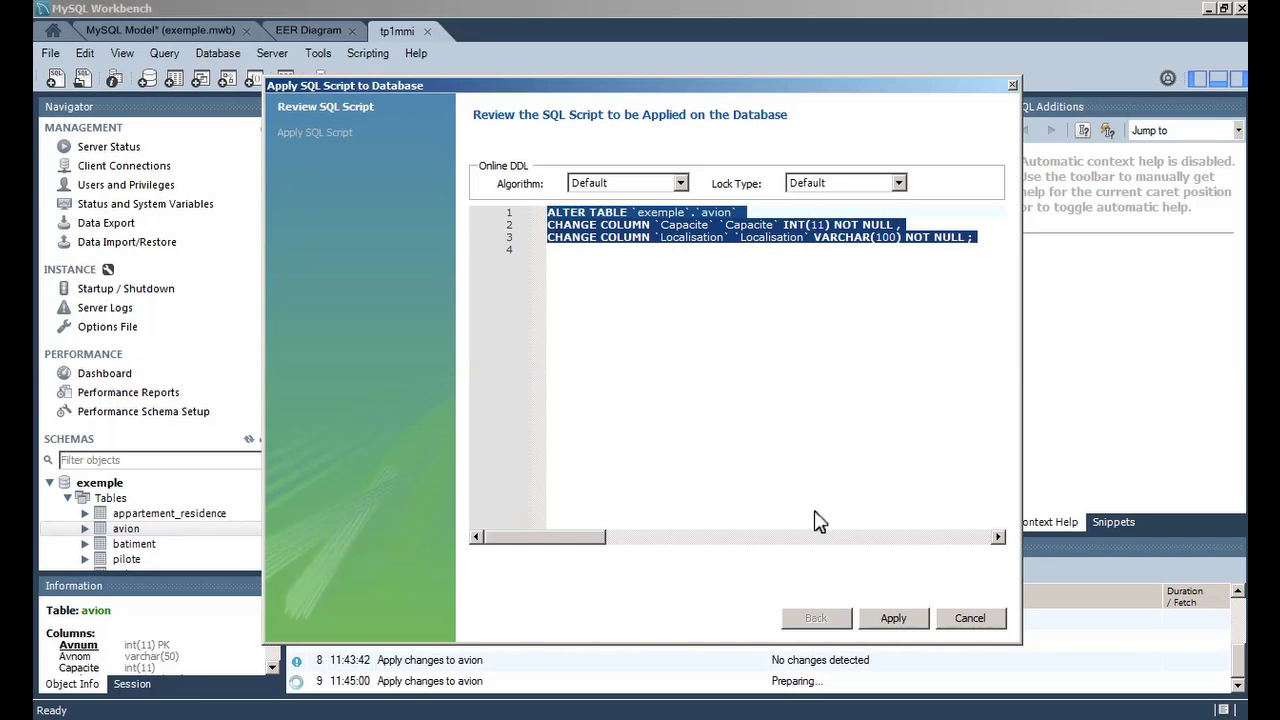
left_click(907, 626)
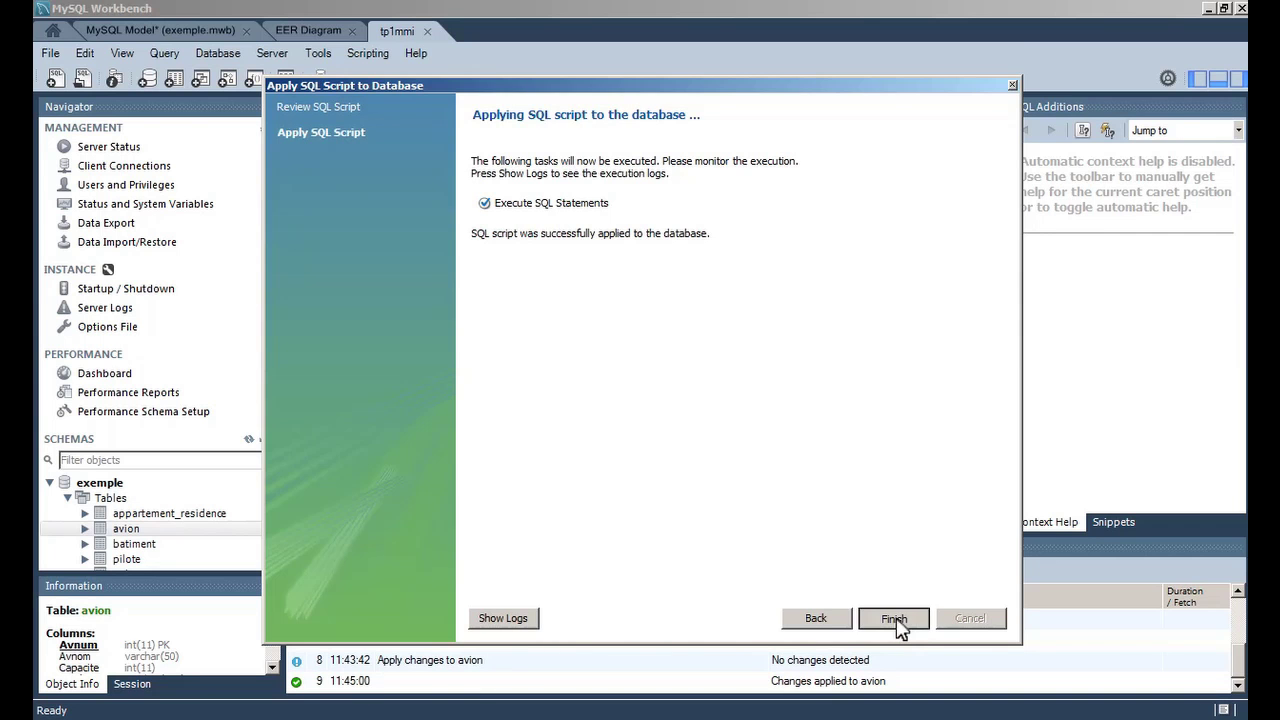
left_click(906, 618)
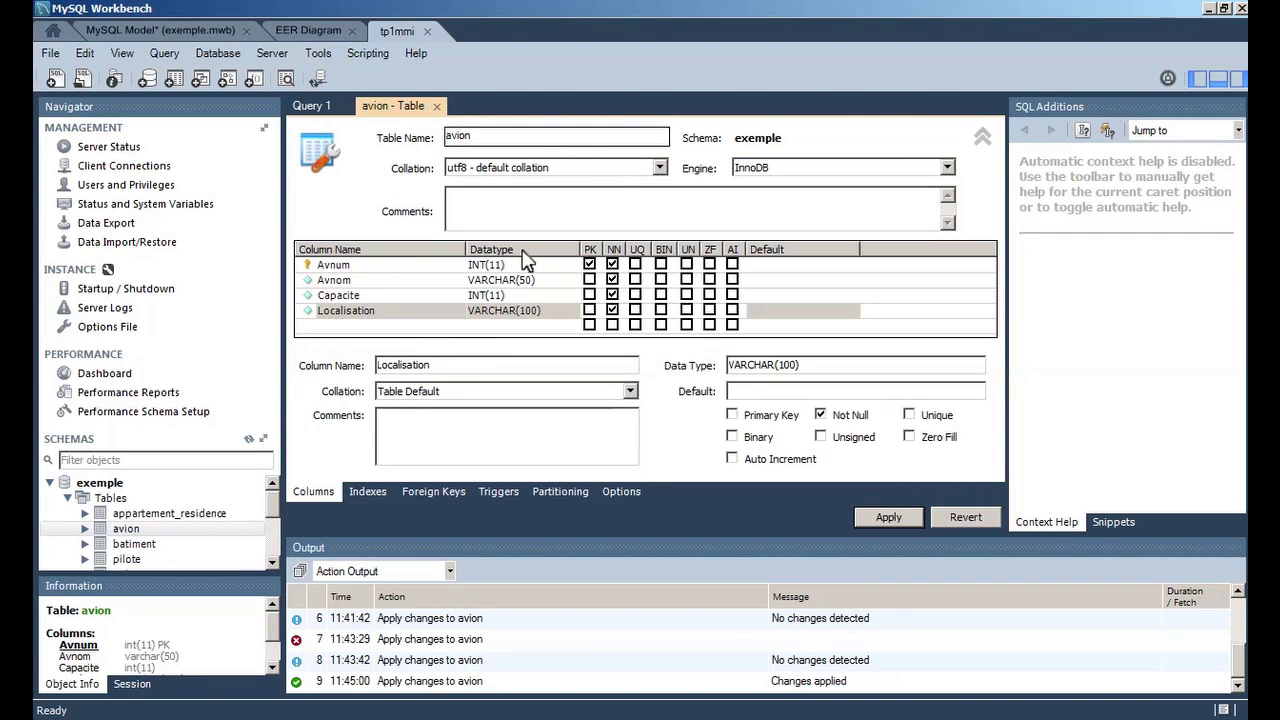
left_click(437, 105)
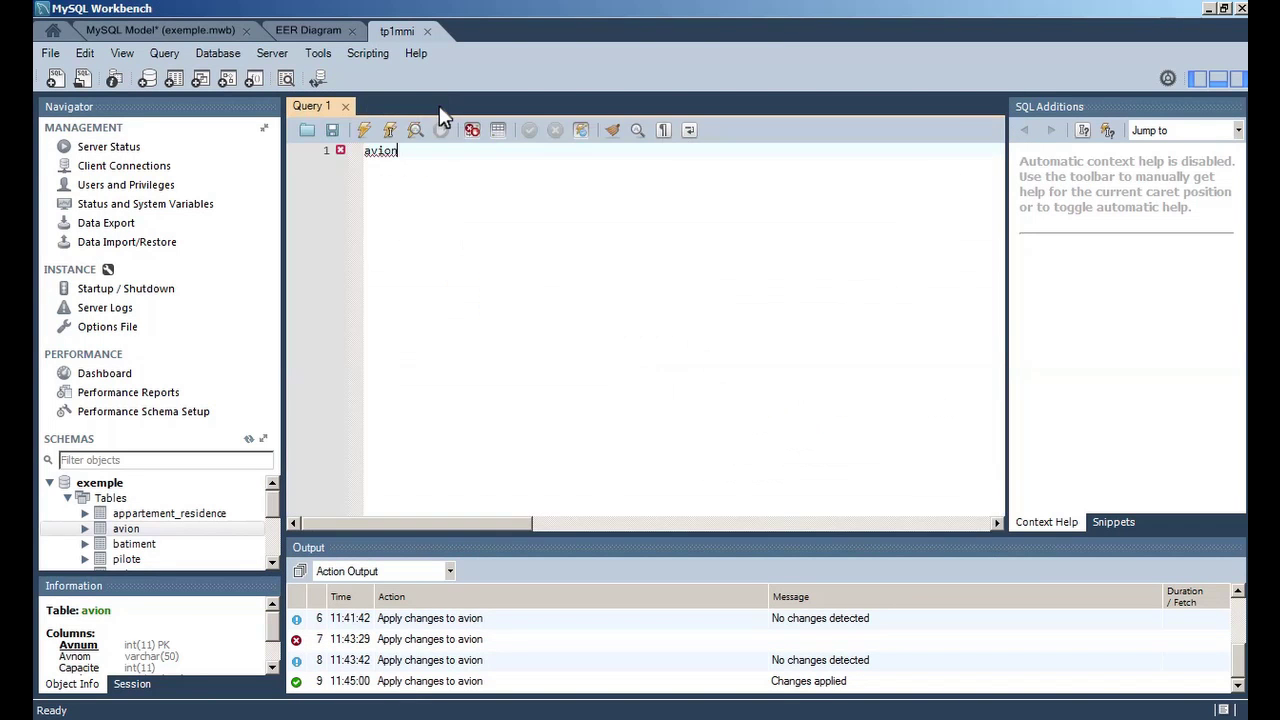
From the EER diagram, run Synchronize Model through the tp1mmi connection for exemple again, up to the model and database differences
left_click(303, 29)
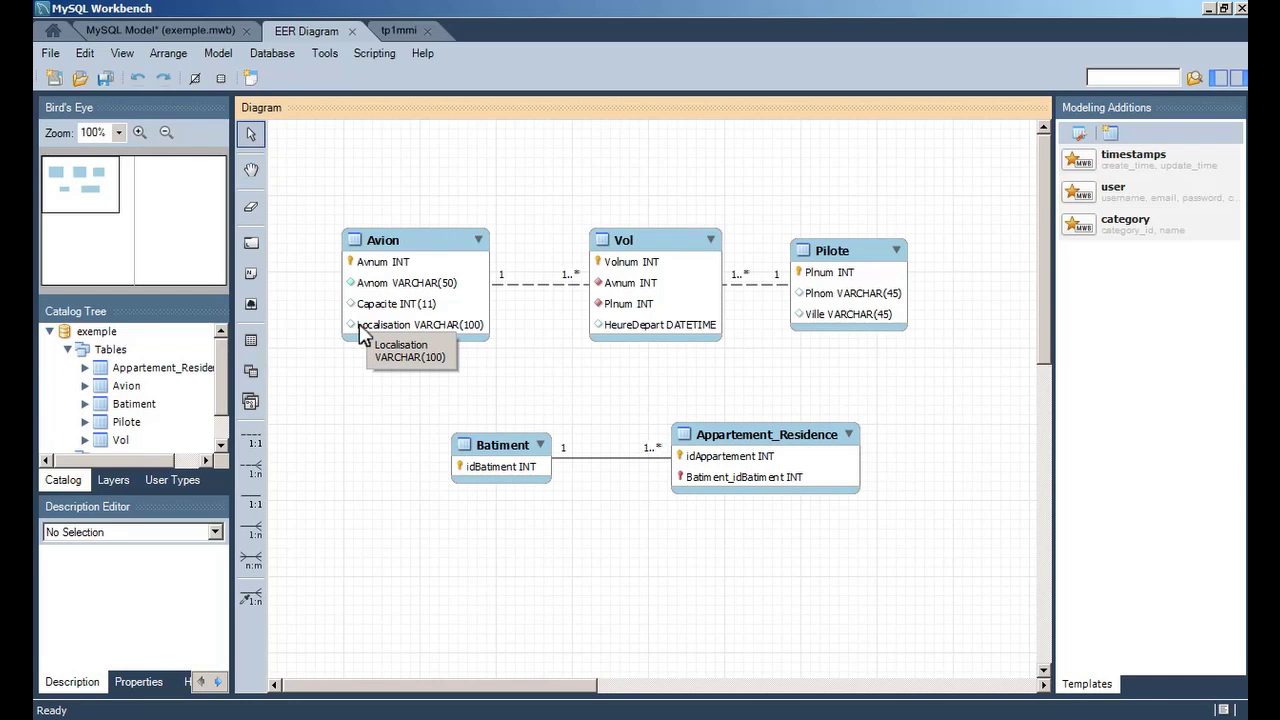
left_click(274, 57)
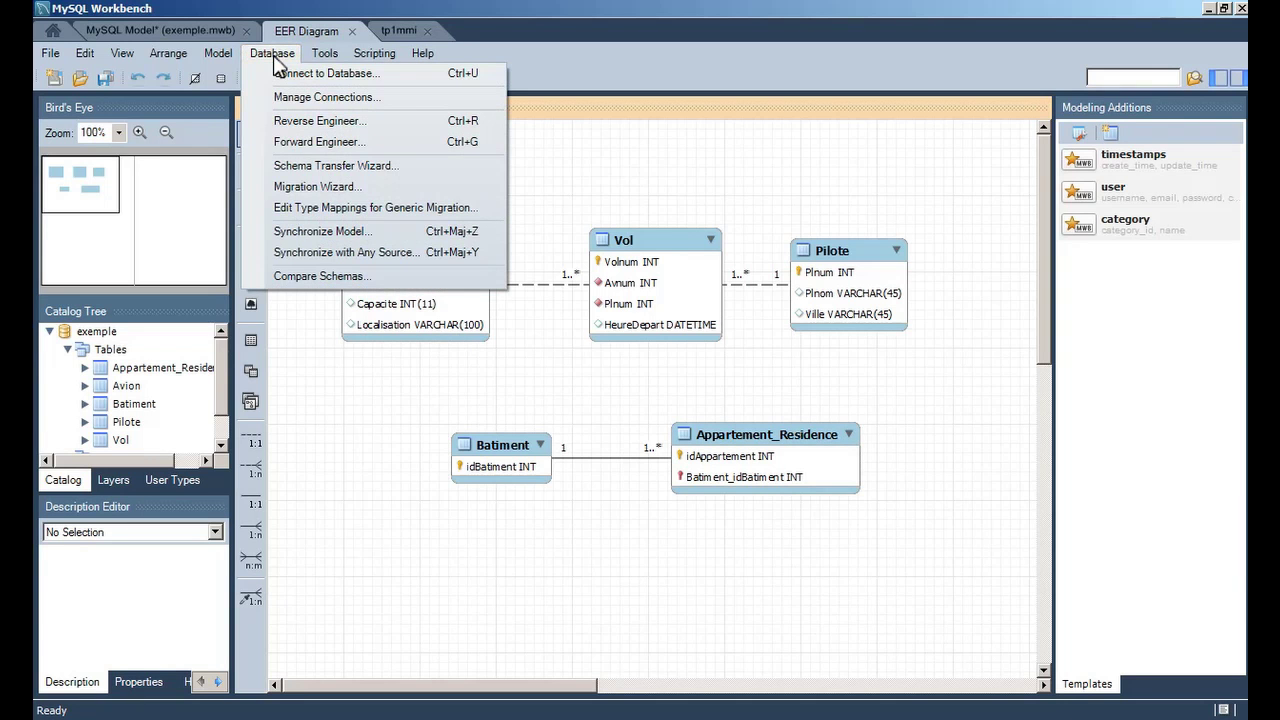
left_click(309, 233)
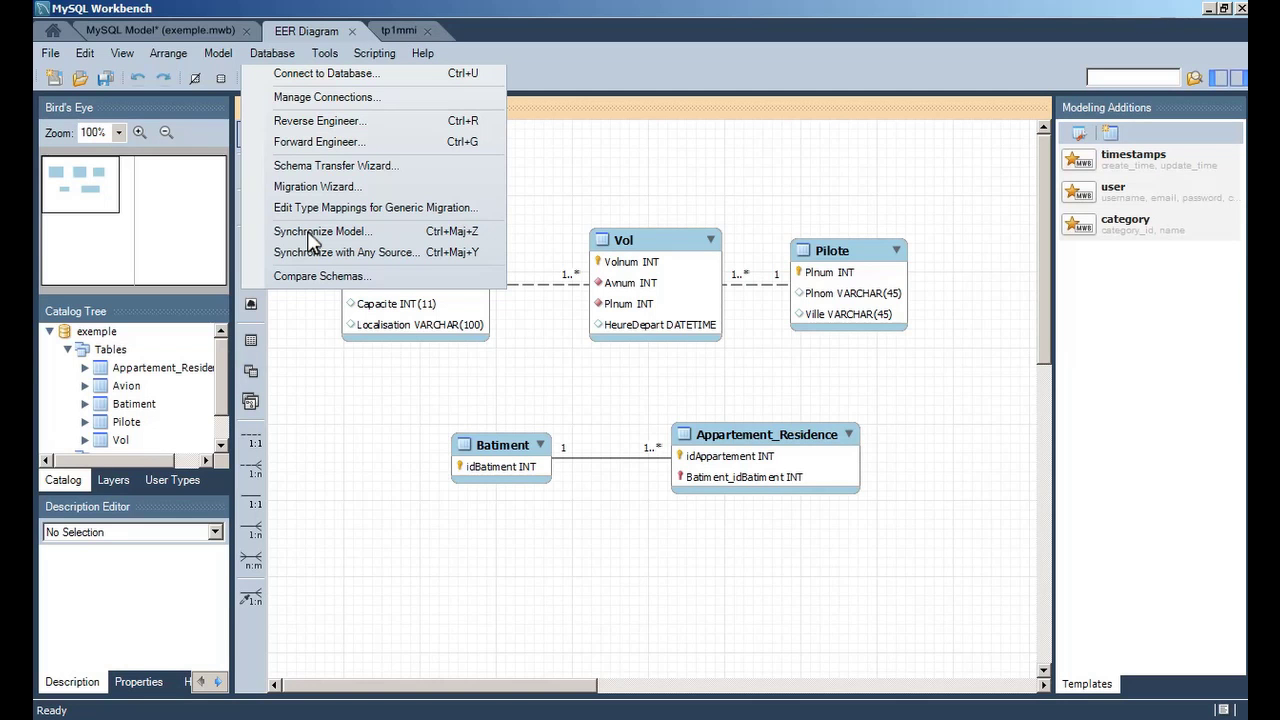
left_click(309, 238)
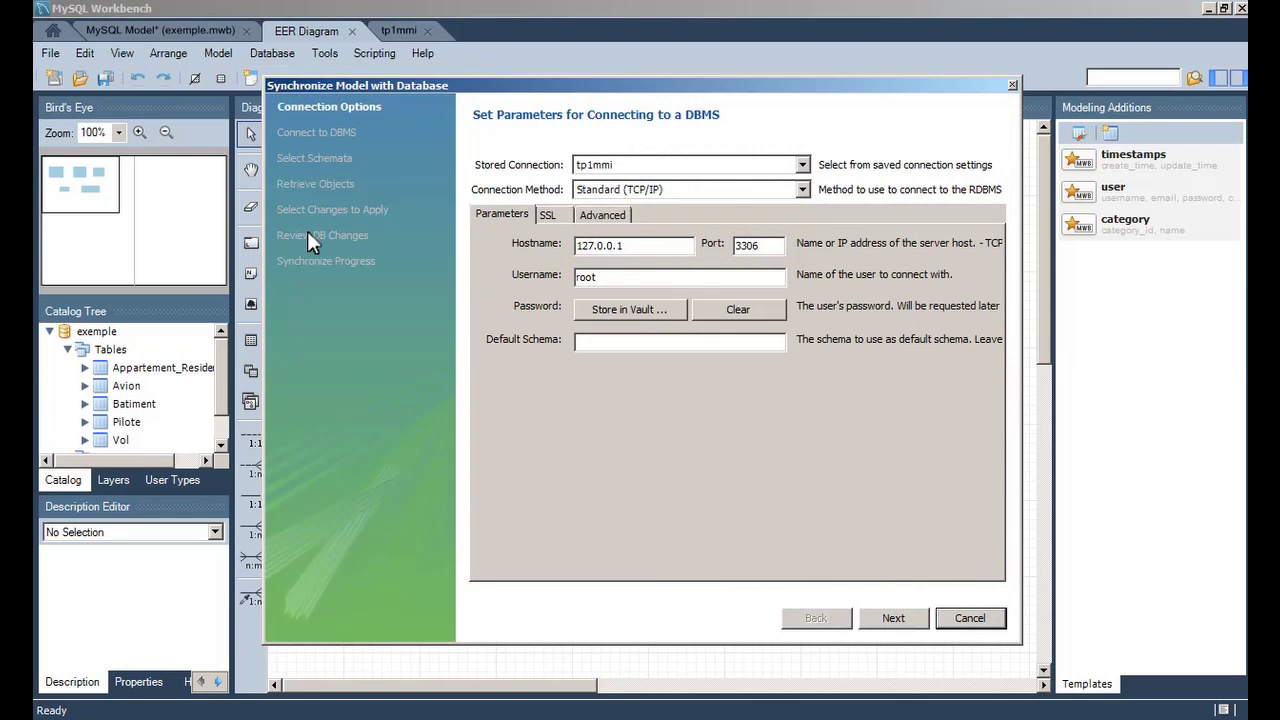
left_click(894, 620)
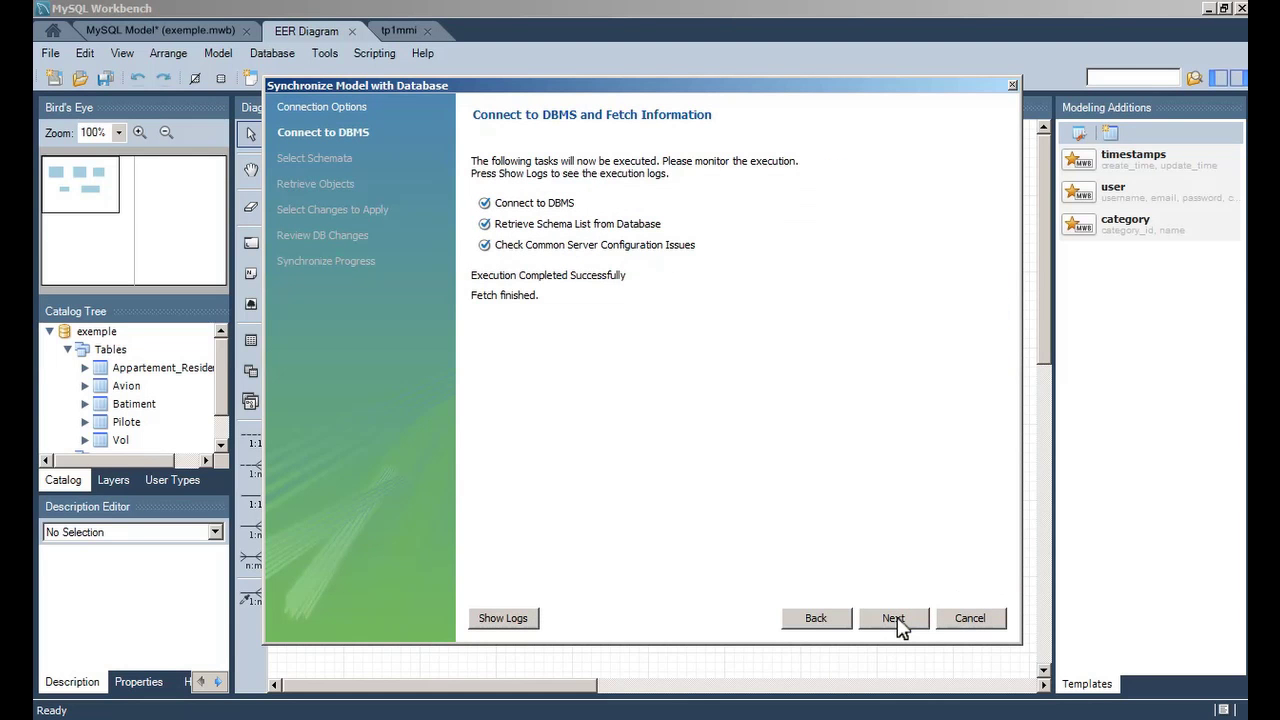
left_click(895, 619)
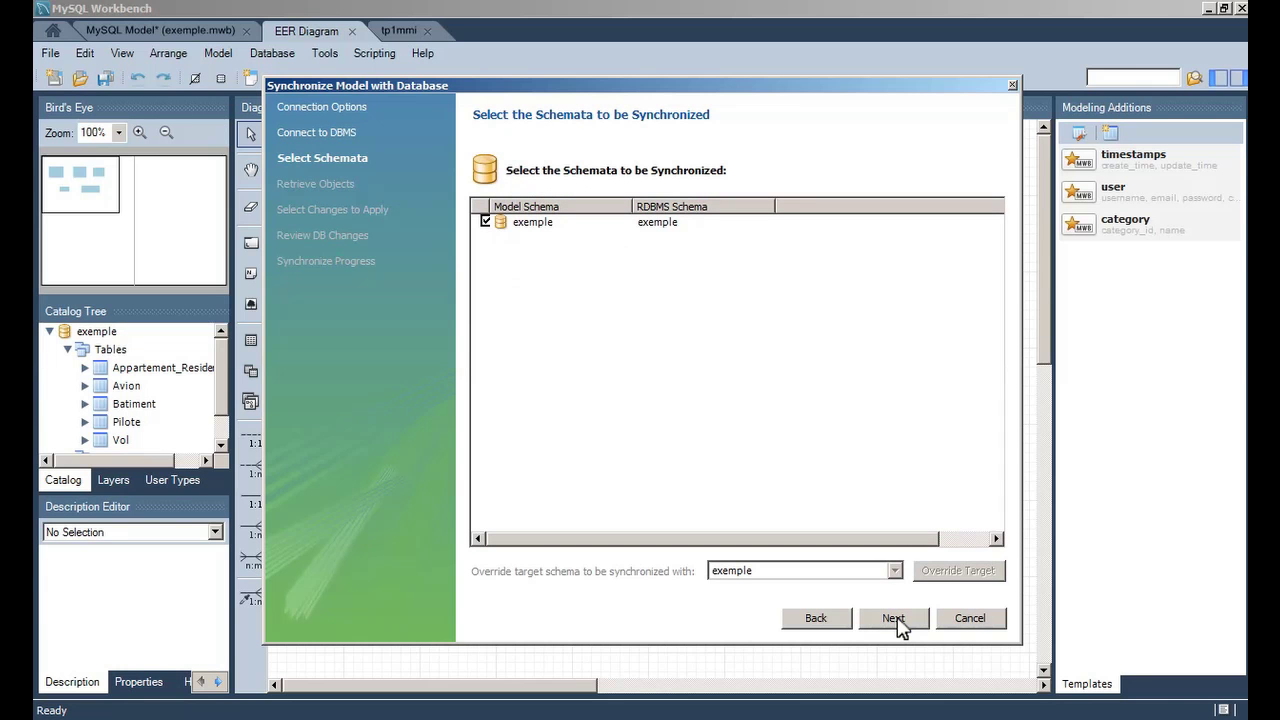
left_click(897, 619)
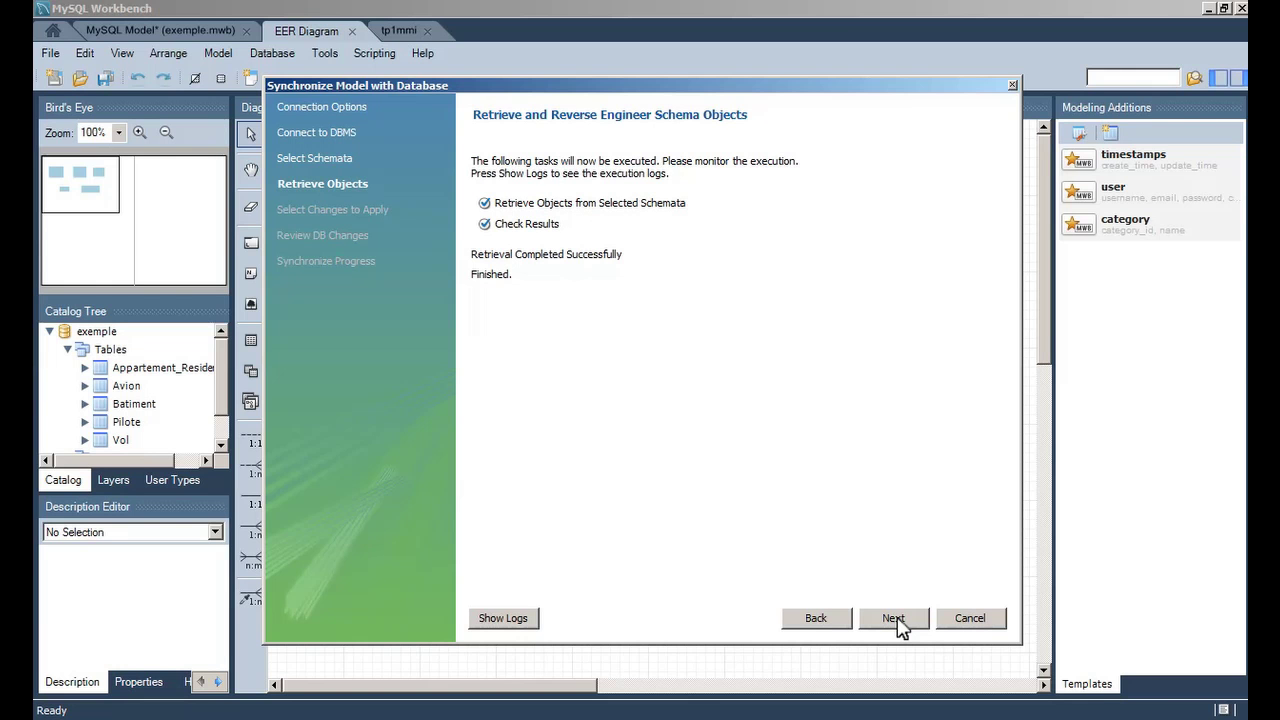
left_click(894, 618)
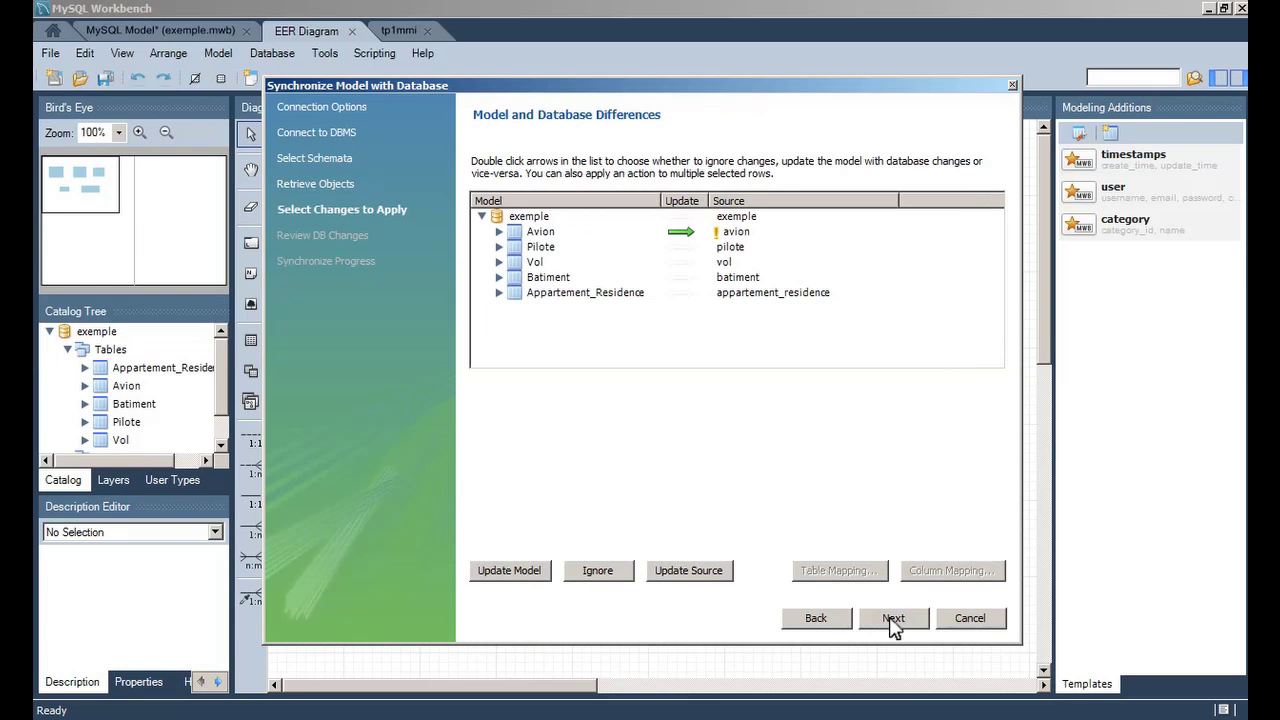
Examine the column changes proposed for the Avion table, including the NULL setting of Capacite, and keep Avion selected
left_click(740, 238)
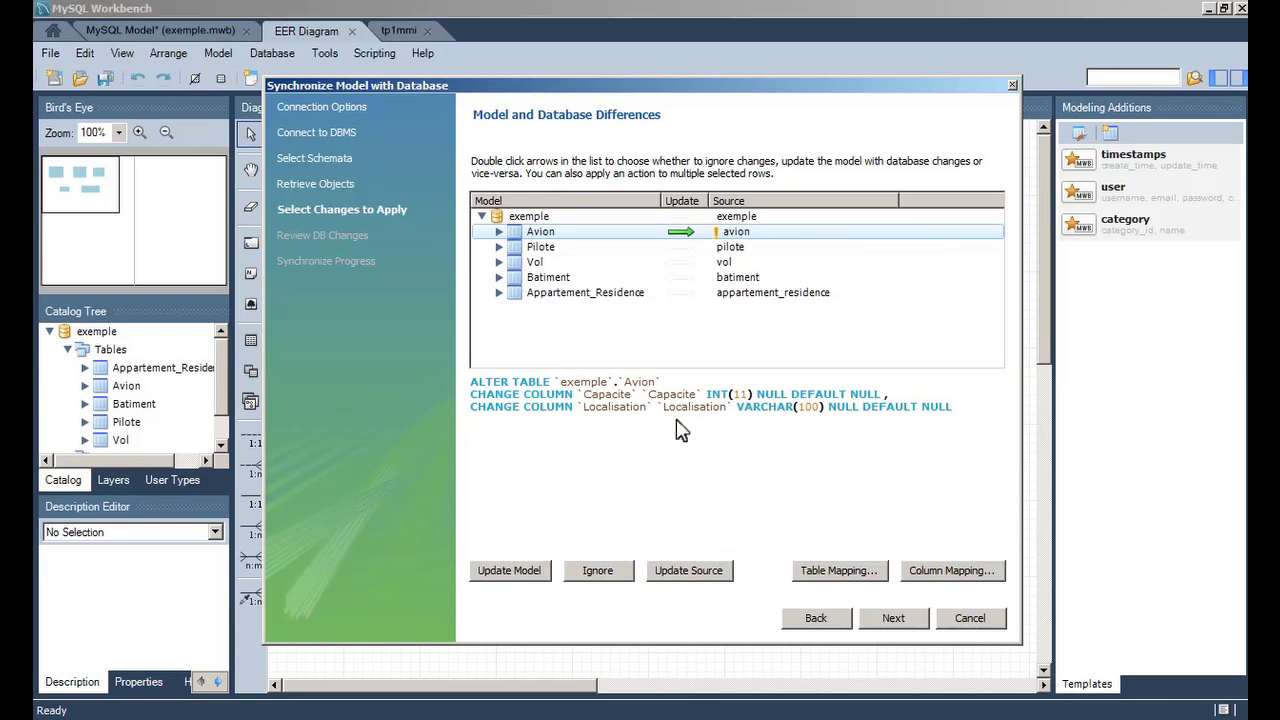
double_click(775, 396)
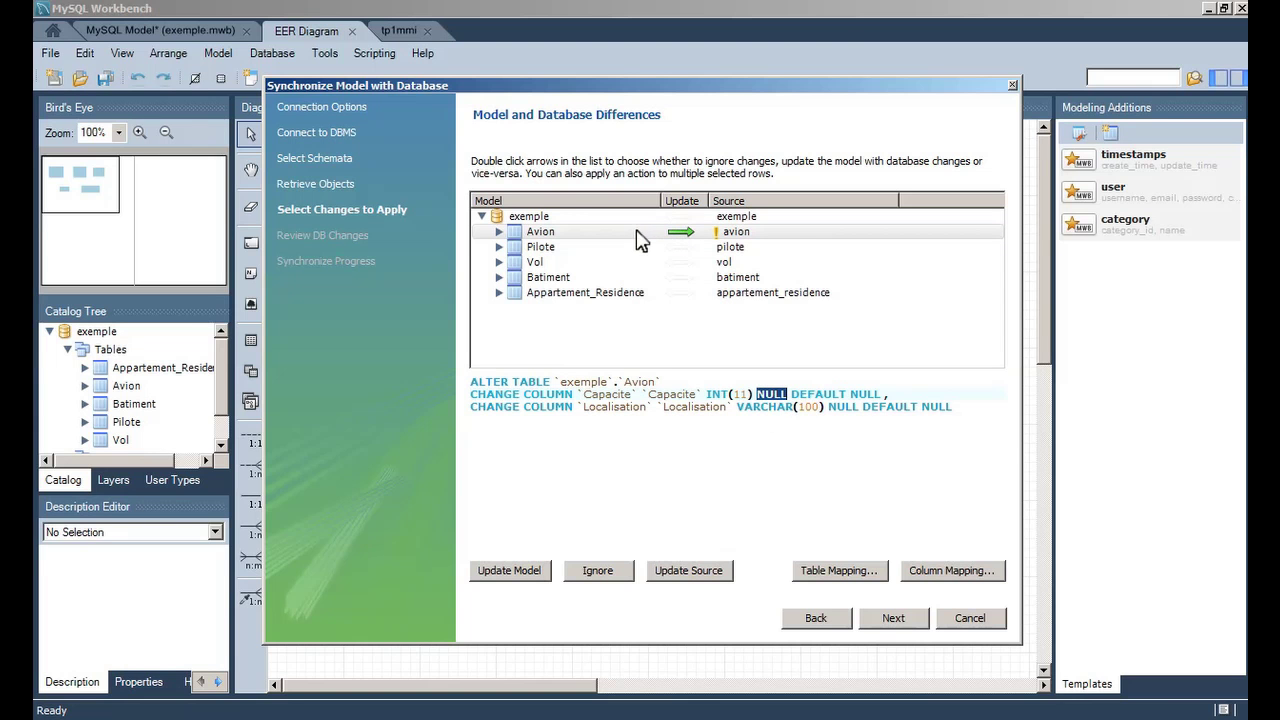
left_click(567, 238)
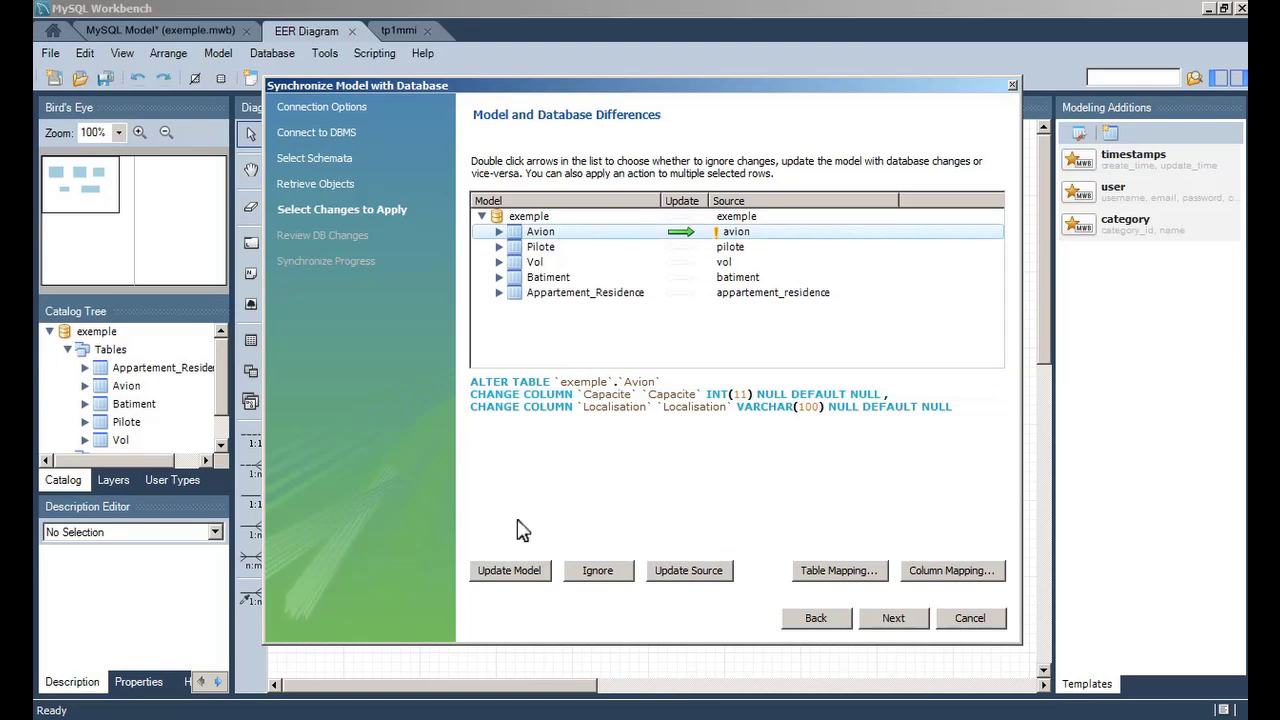
Set the Avion difference to update the model from the database, and continue to the preview of database changes
left_click(513, 582)
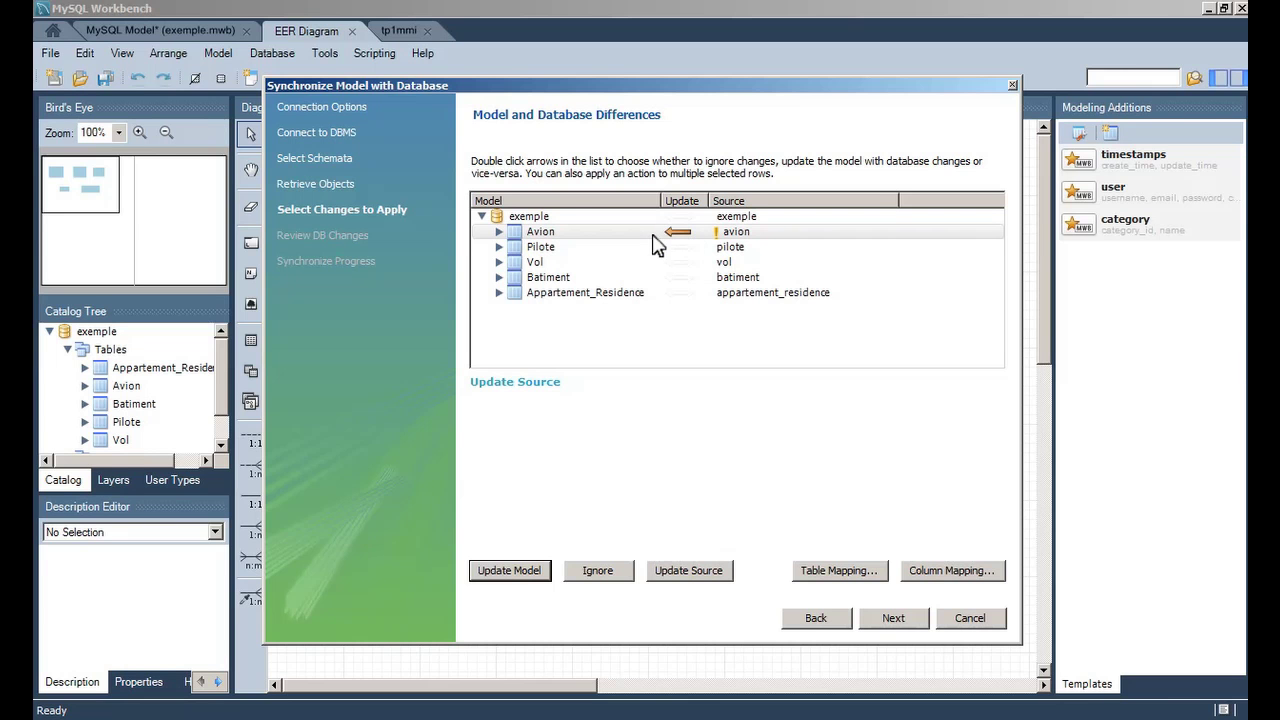
left_click(892, 619)
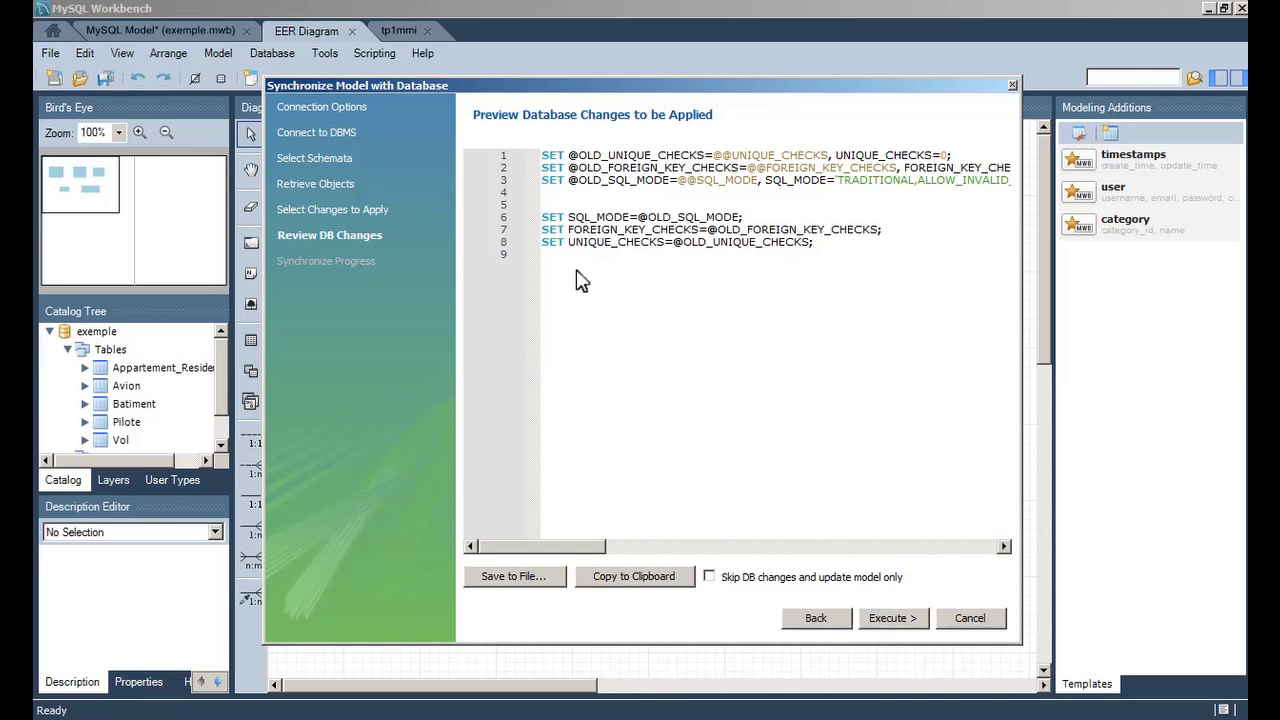
left_click_drag(573, 277, 537, 160)
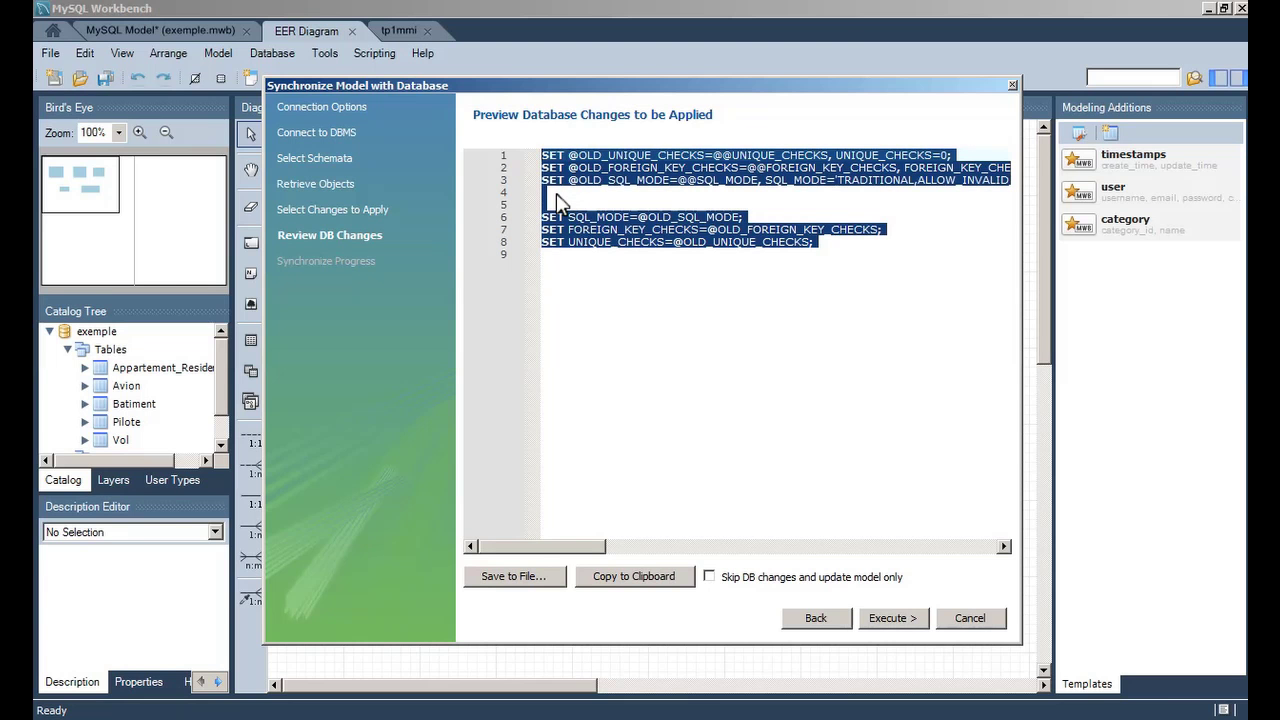
left_click(556, 195)
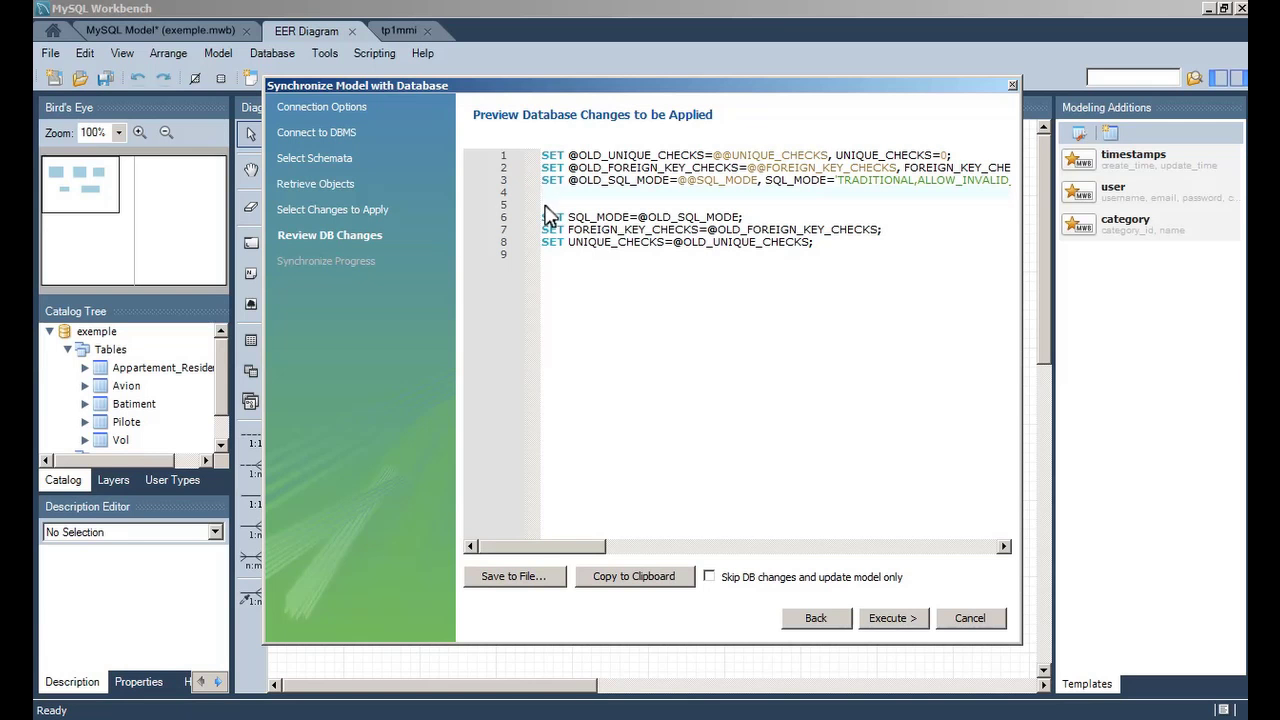
key("Return")
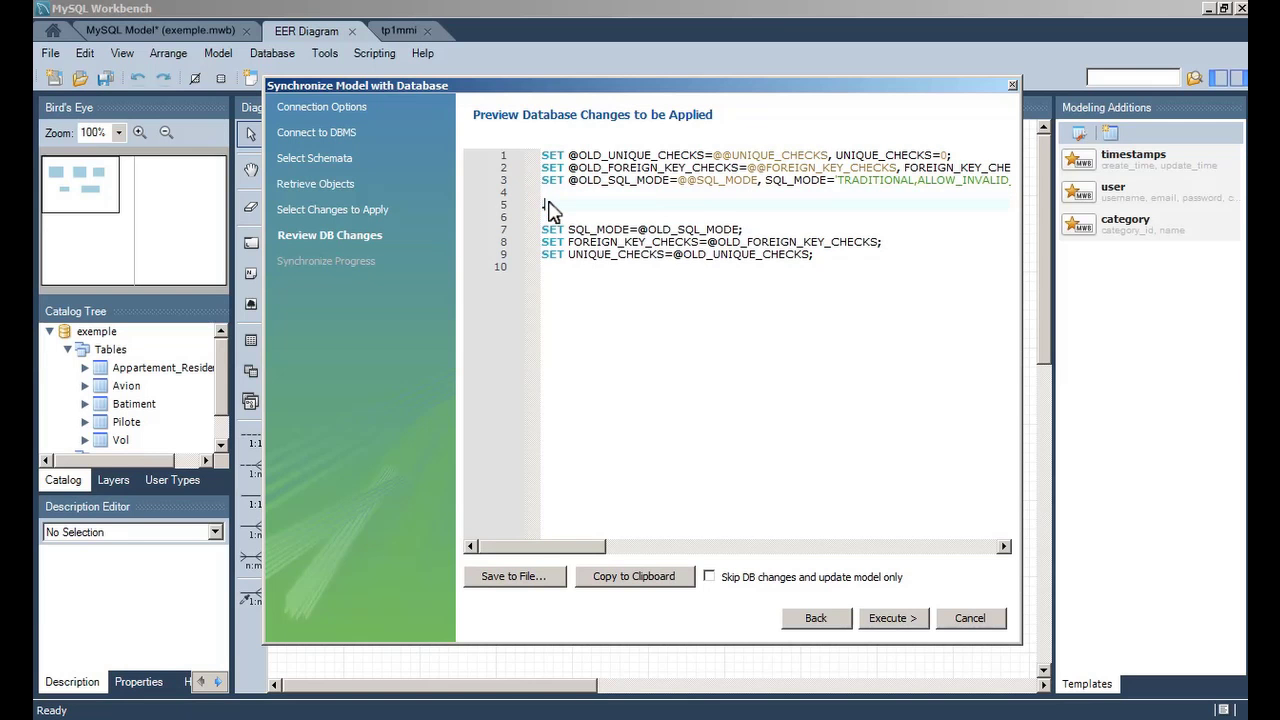
type(".....")
left_click_drag(820, 275, 542, 152)
left_click(590, 208)
key("BackSpace")
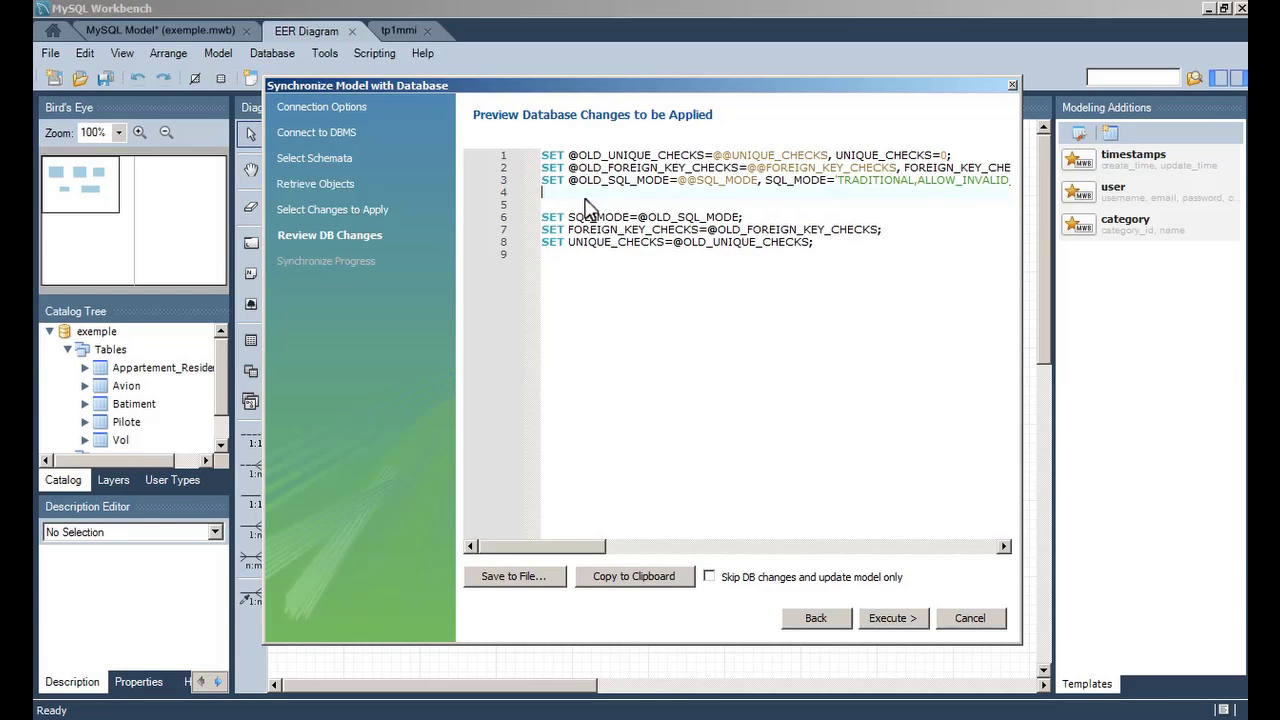
Execute the synchronization of the exemple model with the database and close the wizard
left_click(884, 620)
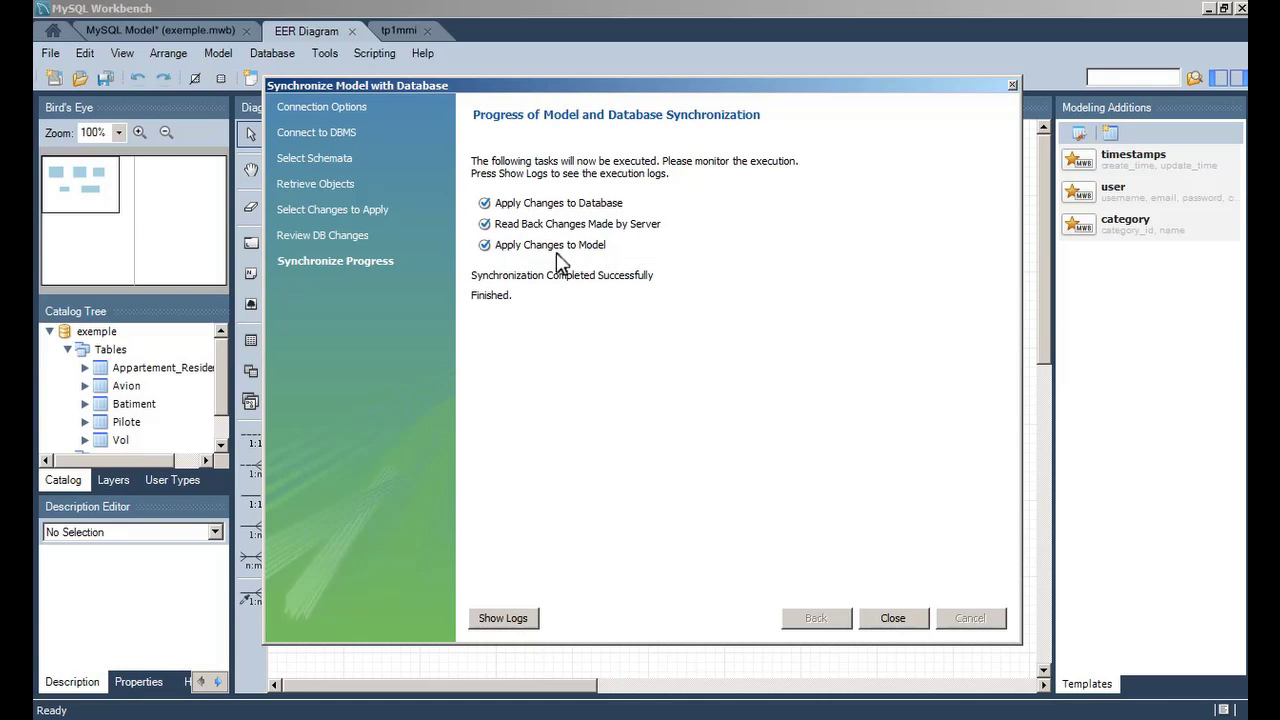
left_click(900, 620)
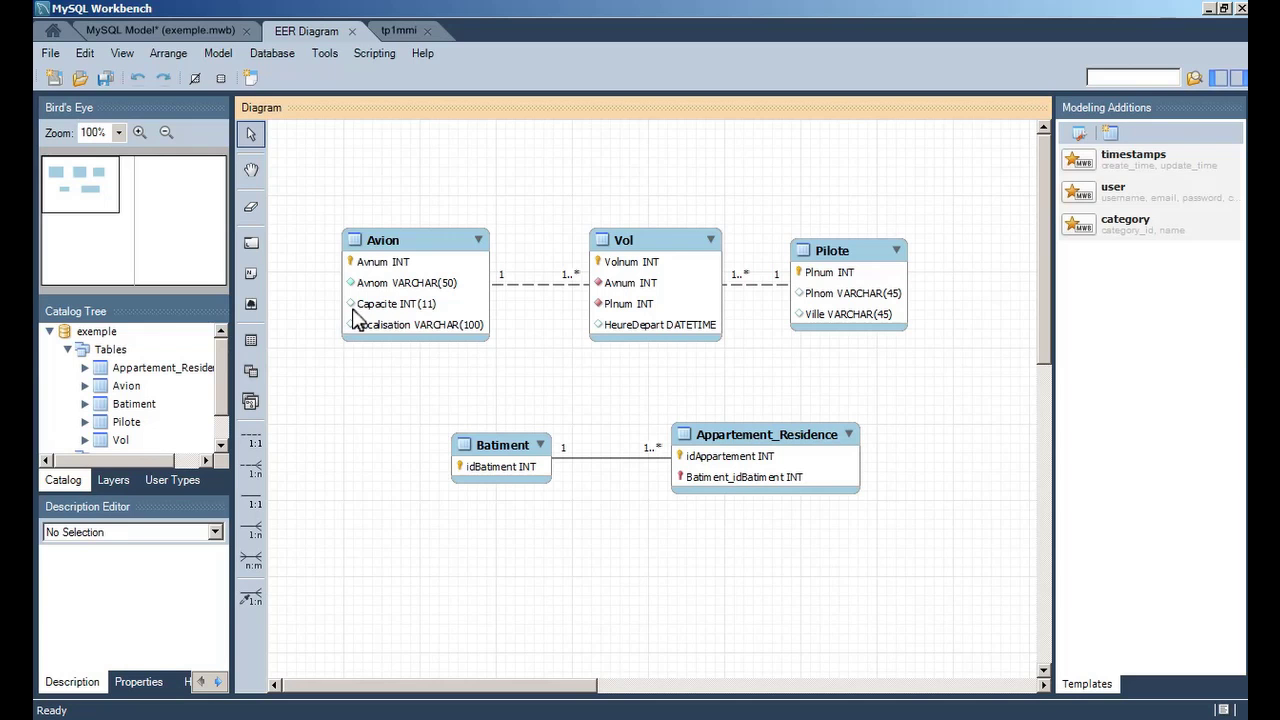
Close and reopen the EER diagram to refresh it, and check the flags of Avion's Capacite and Localisation columns
mouse_move(357, 315)
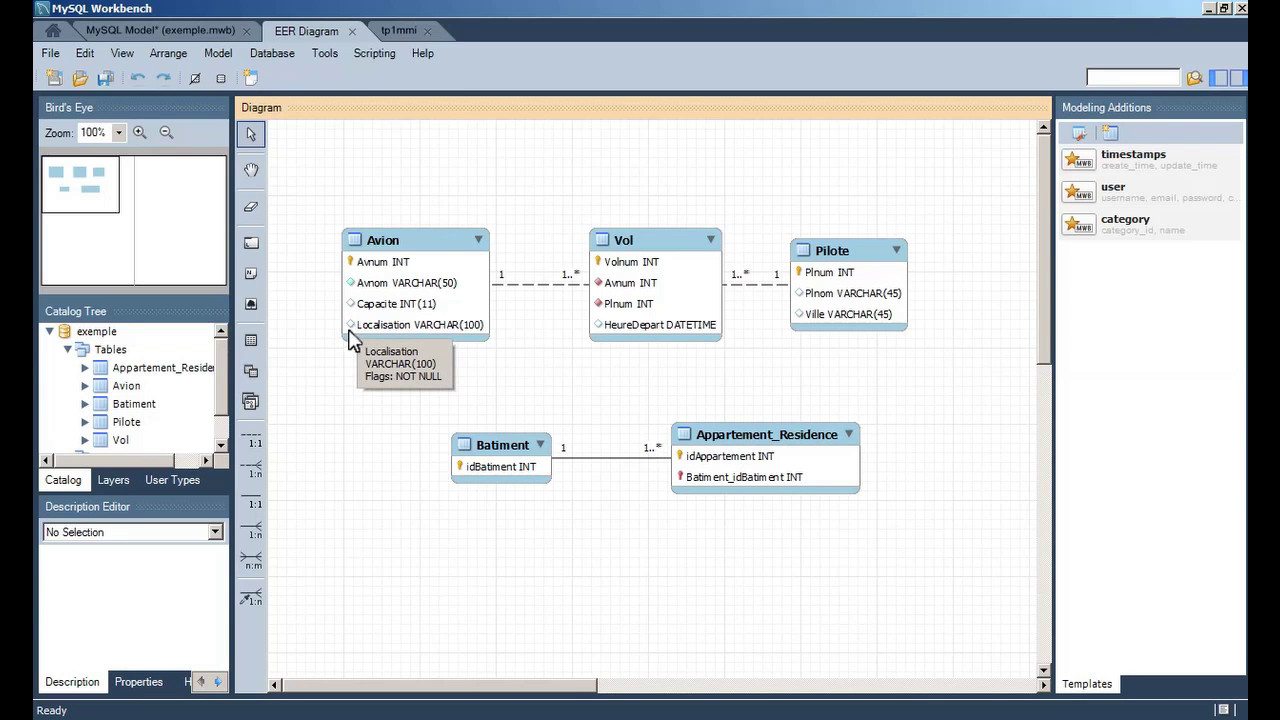
left_click(354, 31)
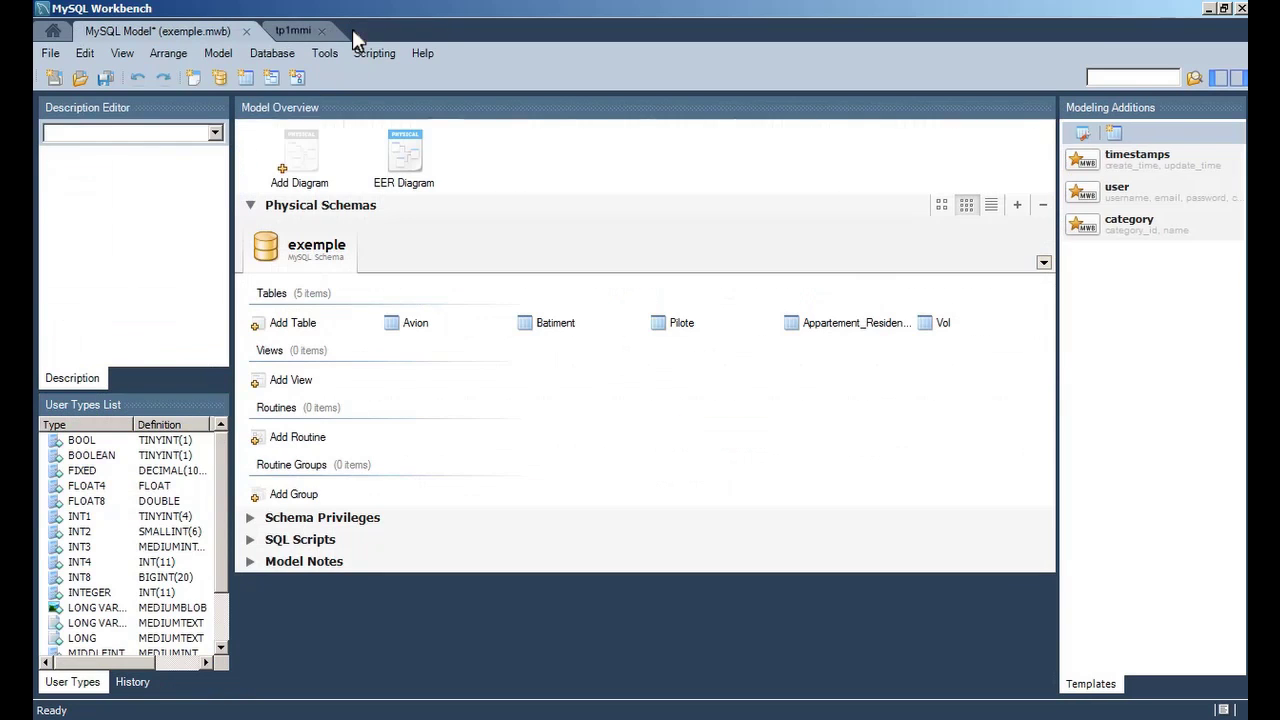
left_click(408, 155)
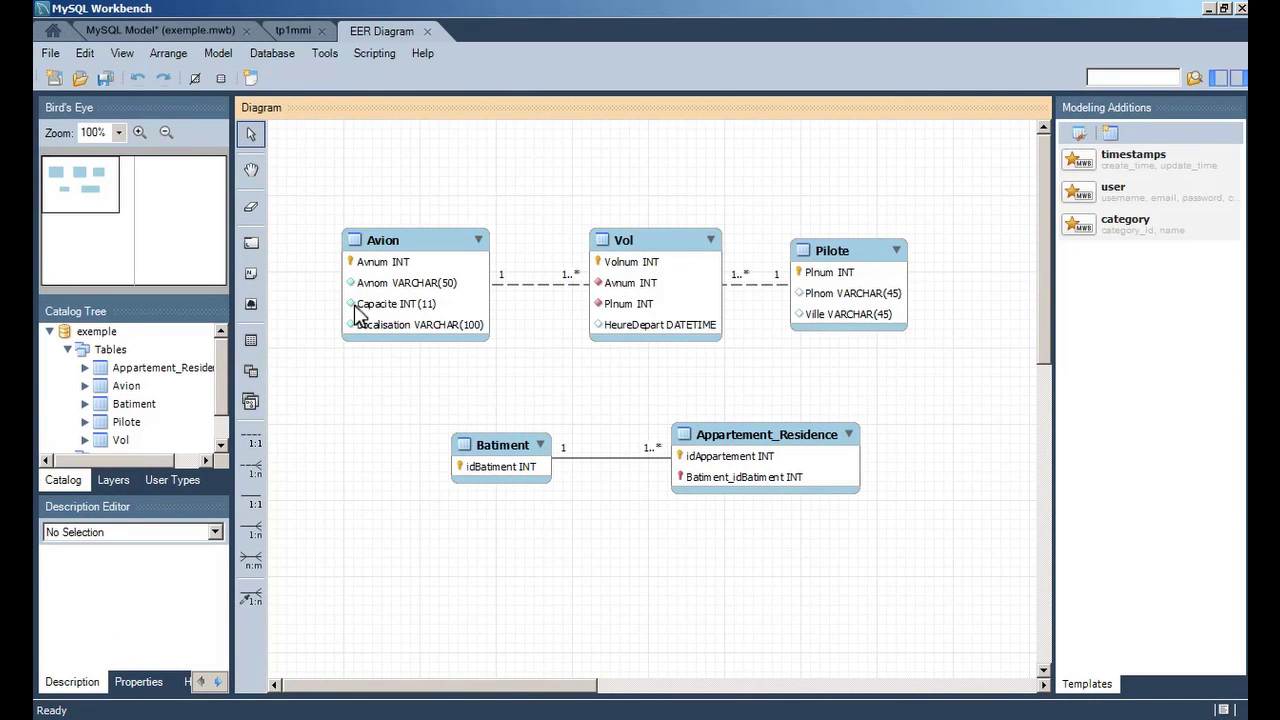
mouse_move(355, 333)
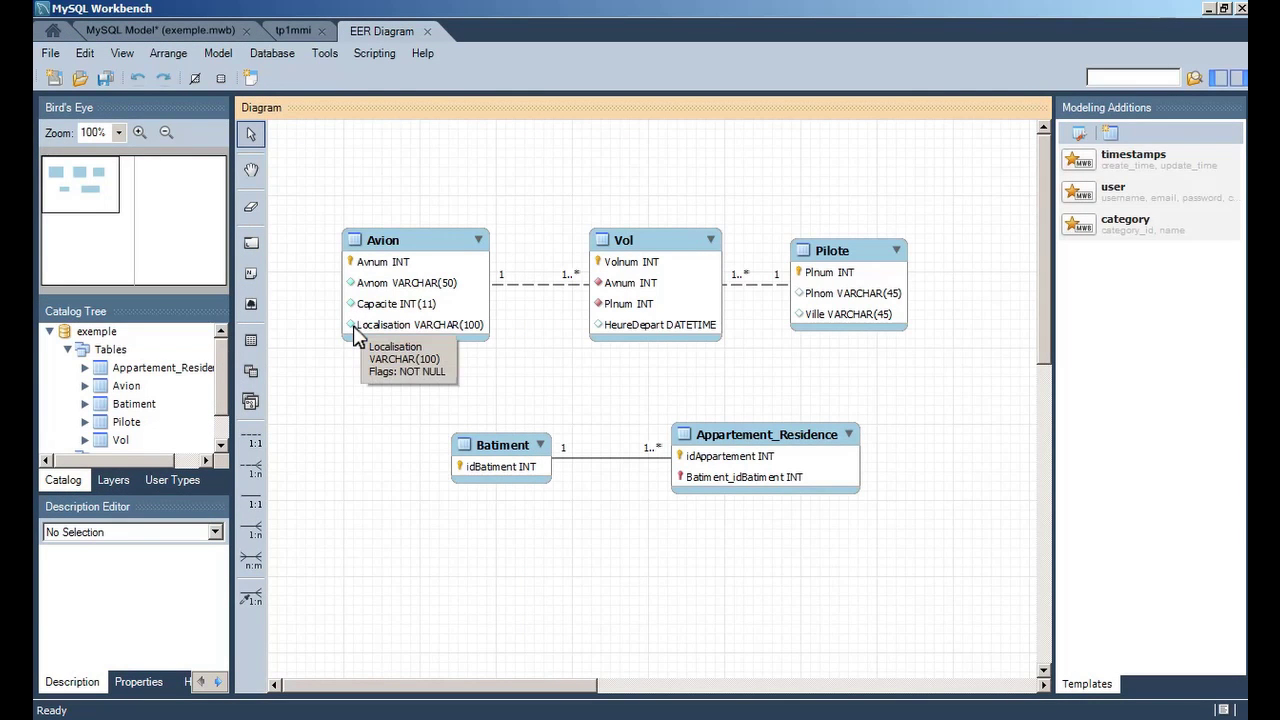